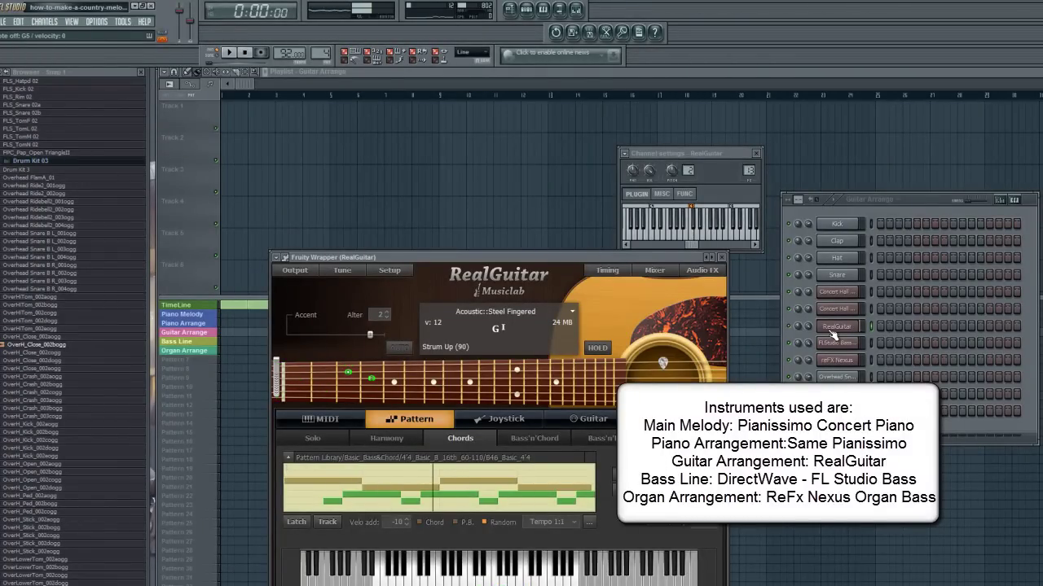
Step: Close the RealGuitar instrument, audition the FL Studio Bass channel in DirectWave, and close it again
{"action": "left_click", "coordinate": [724, 259]}
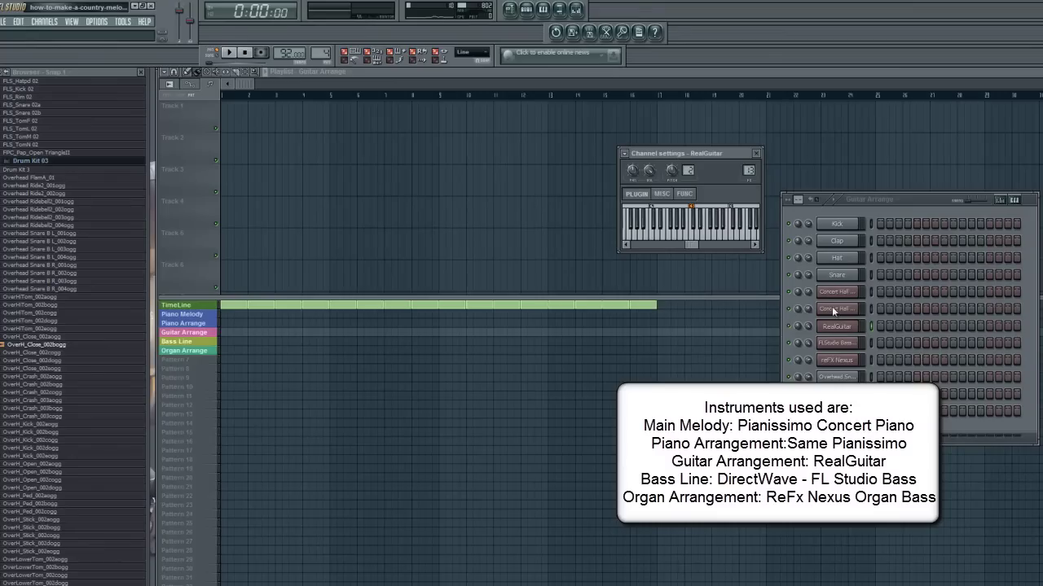
{"action": "left_click", "coordinate": [843, 345]}
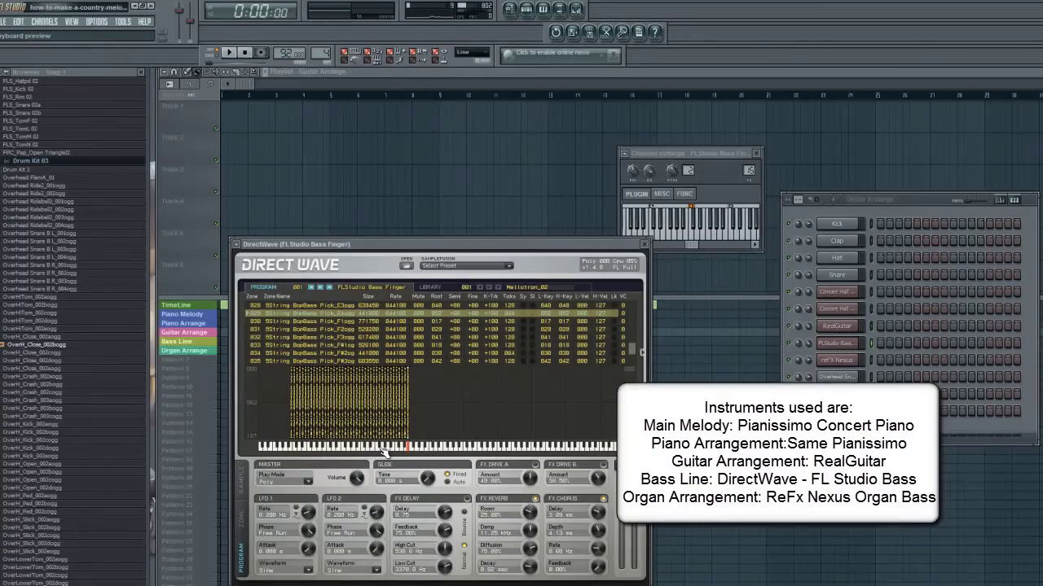
{"action": "left_click", "coordinate": [342, 447]}
{"action": "left_click", "coordinate": [645, 244]}
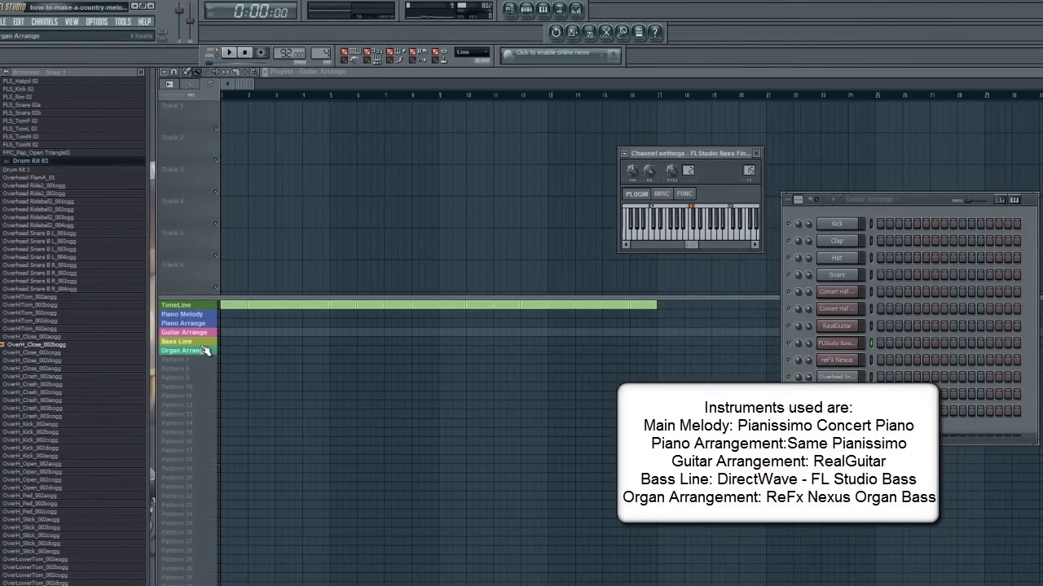
Step: Select the Organ Arrange pattern and open the reFX Nexus instrument to view its preset
{"action": "left_click", "coordinate": [204, 353]}
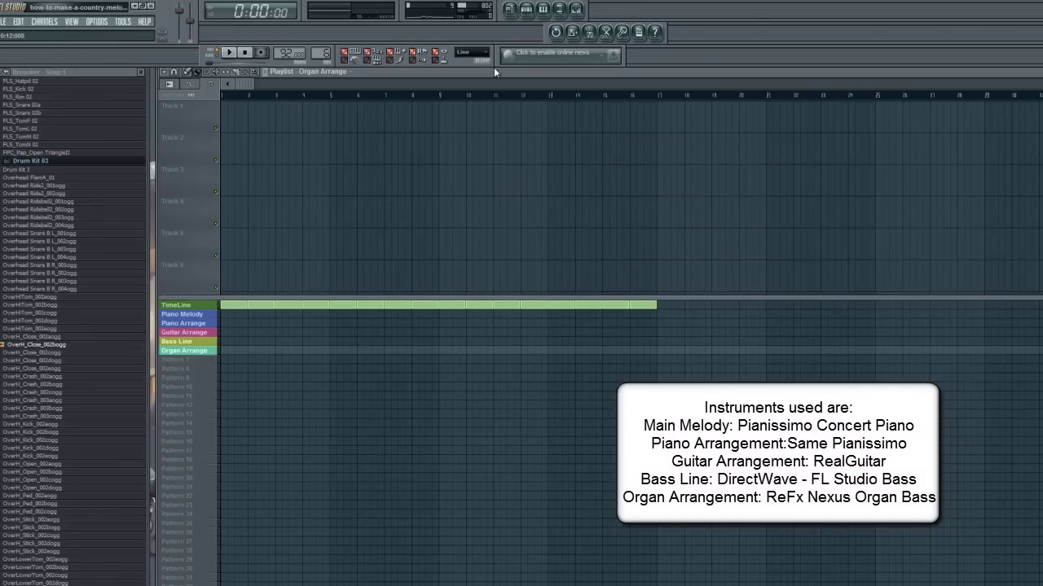
{"action": "left_click", "coordinate": [527, 10]}
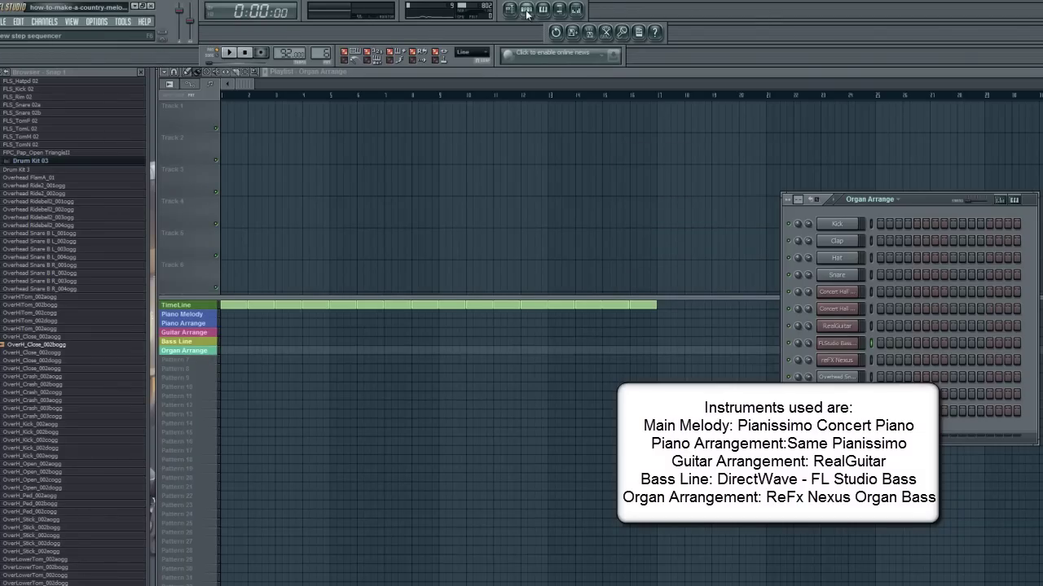
{"action": "left_click", "coordinate": [847, 364]}
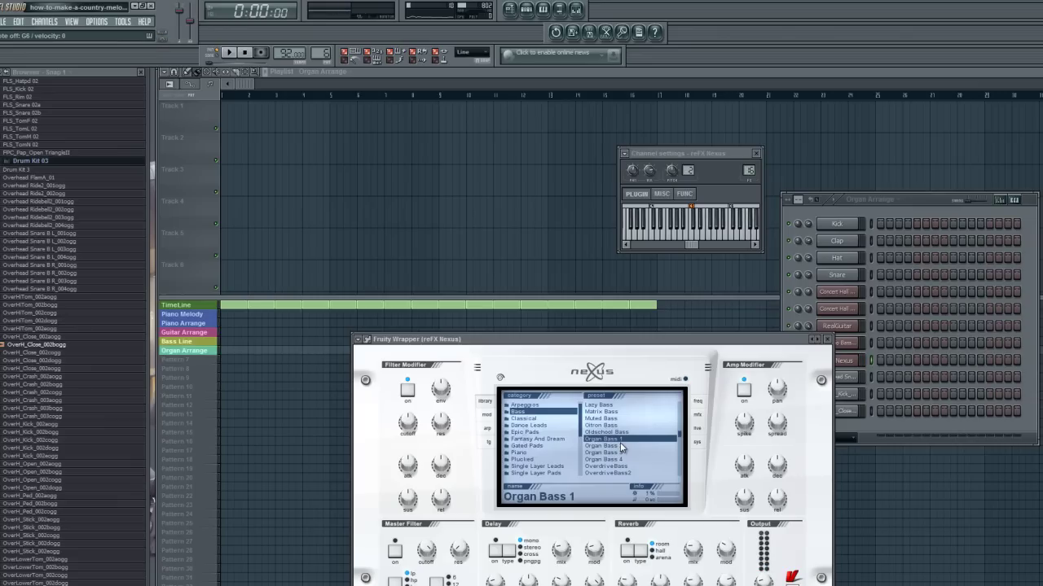
Step: Select the Piano Melody pattern and open the piano roll of the first Concert Hall Grand channel
{"action": "left_click", "coordinate": [248, 95]}
{"action": "left_click", "coordinate": [189, 314]}
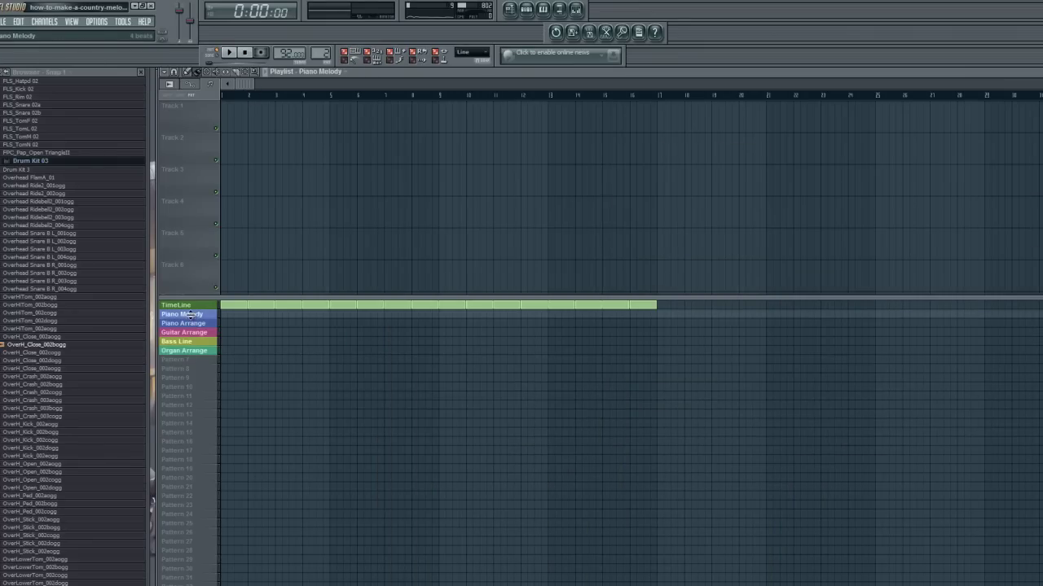
{"action": "left_click", "coordinate": [223, 61]}
{"action": "left_click", "coordinate": [527, 9]}
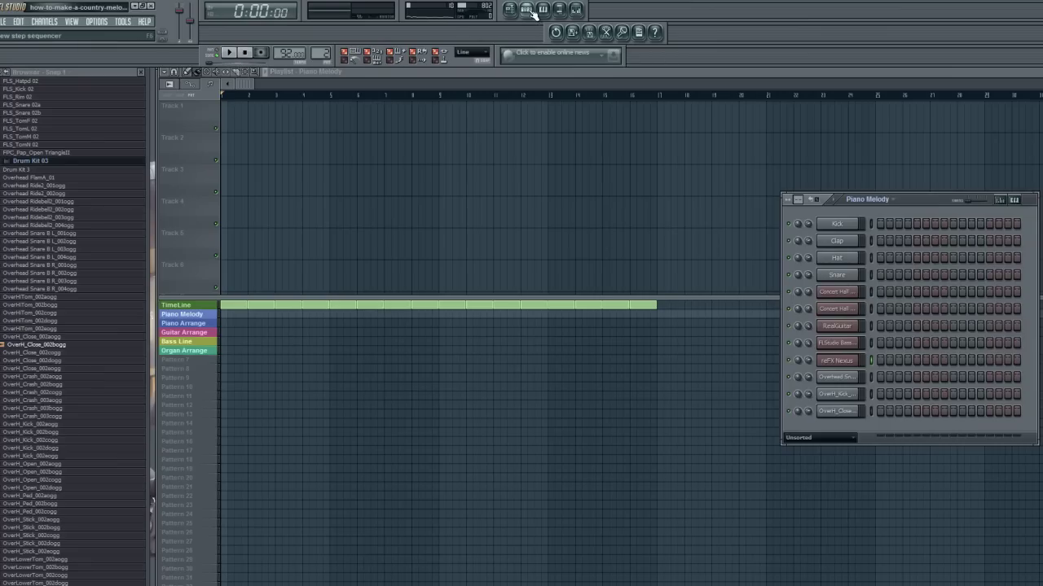
{"action": "right_click", "coordinate": [854, 290]}
{"action": "left_click", "coordinate": [883, 293]}
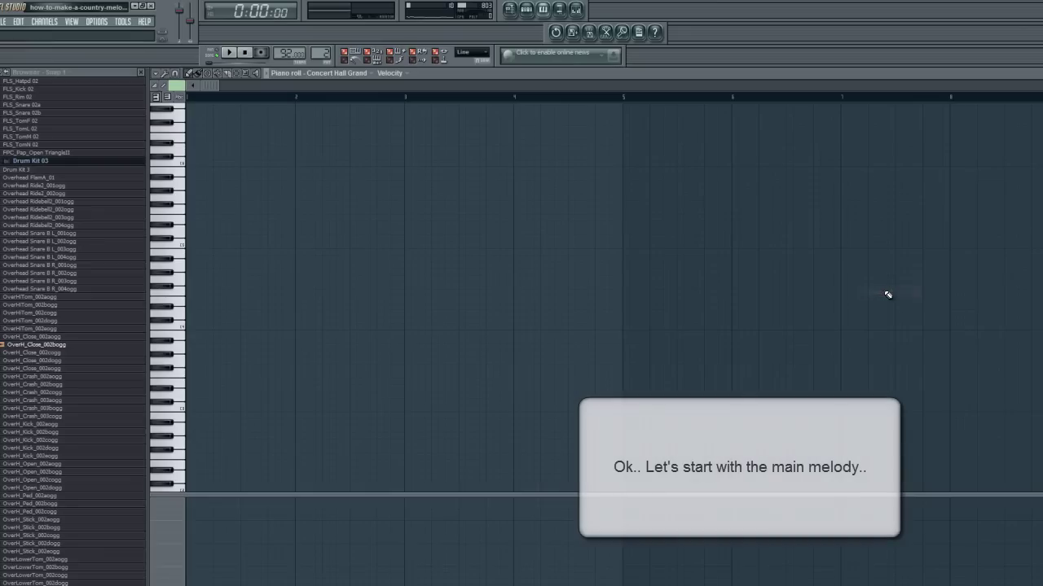
Step: Rehearse the main melody on the Concert Hall Grand with the typing keyboard, without recording
{"action": "key", "text": "e"}
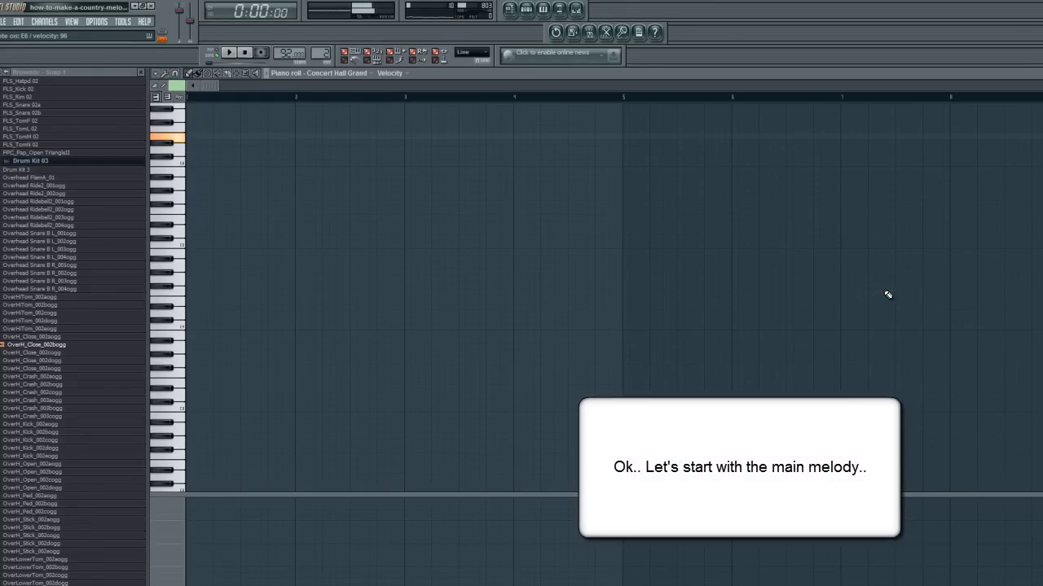
{"action": "key", "text": "w"}
{"action": "key", "text": "w"}
{"action": "key", "text": "t"}
{"action": "scroll", "coordinate": [888, 295], "scroll_direction": "up", "scroll_amount": 1}
{"action": "scroll", "coordinate": [888, 295], "scroll_direction": "up", "scroll_amount": 1}
{"action": "key", "text": "e"}
{"action": "key", "text": "w"}
{"action": "key", "text": "t"}
{"action": "key", "text": "y"}
{"action": "key", "text": "t"}
{"action": "key", "text": "y"}
{"action": "key", "text": "w"}
{"action": "key", "text": "q"}
{"action": "key", "text": "w"}
{"action": "key", "text": "m"}
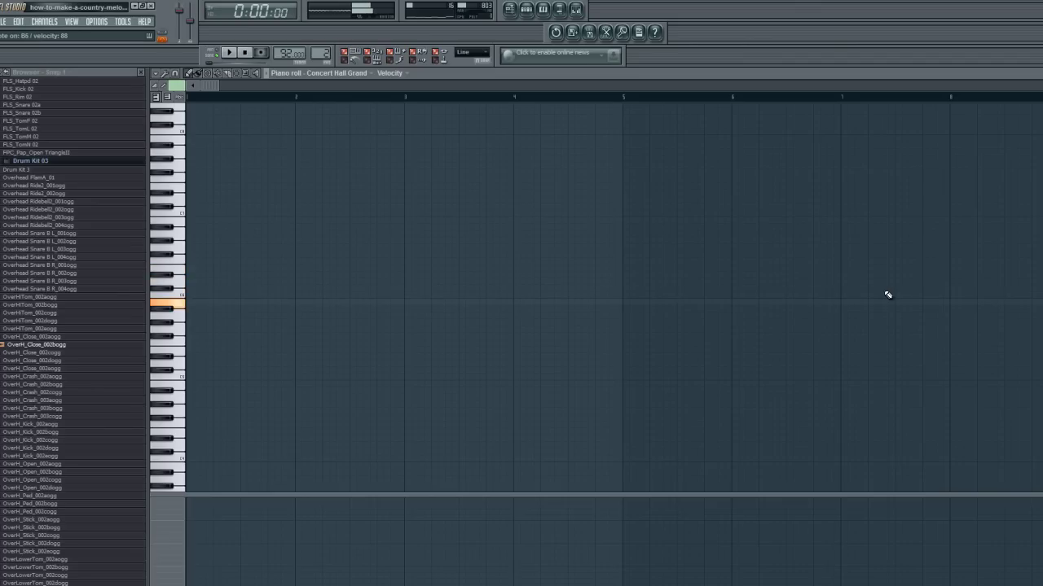
{"action": "key", "text": "w"}
{"action": "key", "text": "e"}
{"action": "key", "text": "y"}
{"action": "key", "text": "o"}
{"action": "key", "text": "y"}
{"action": "key", "text": "u"}
{"action": "key", "text": "e"}
{"action": "key", "text": "w"}
{"action": "key", "text": "e"}
Step: Arm recording for the Concert Hall Grand melody
{"action": "left_click", "coordinate": [260, 53]}
{"action": "left_click", "coordinate": [522, 396]}
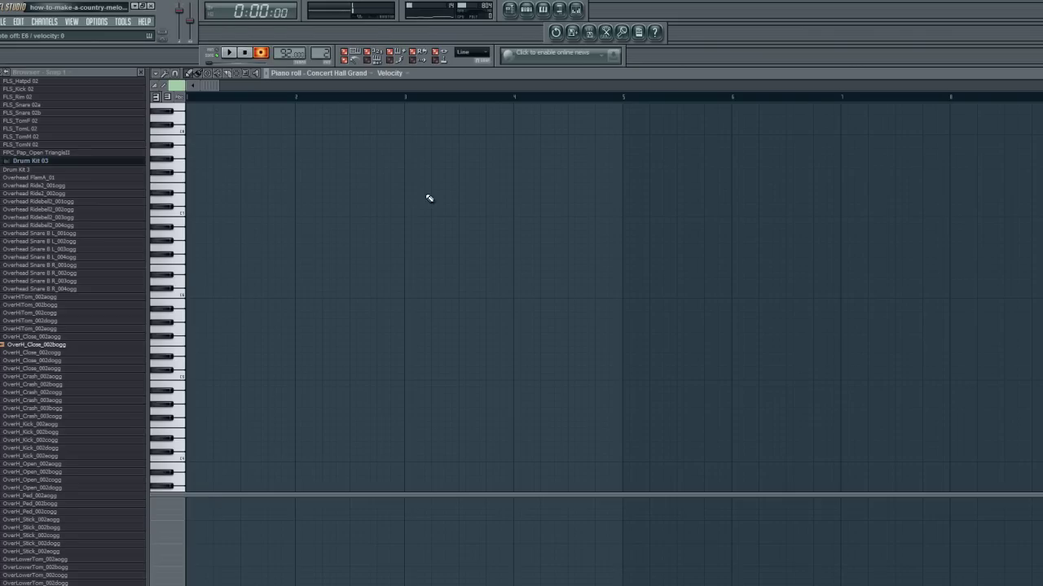
{"action": "key", "text": "space"}
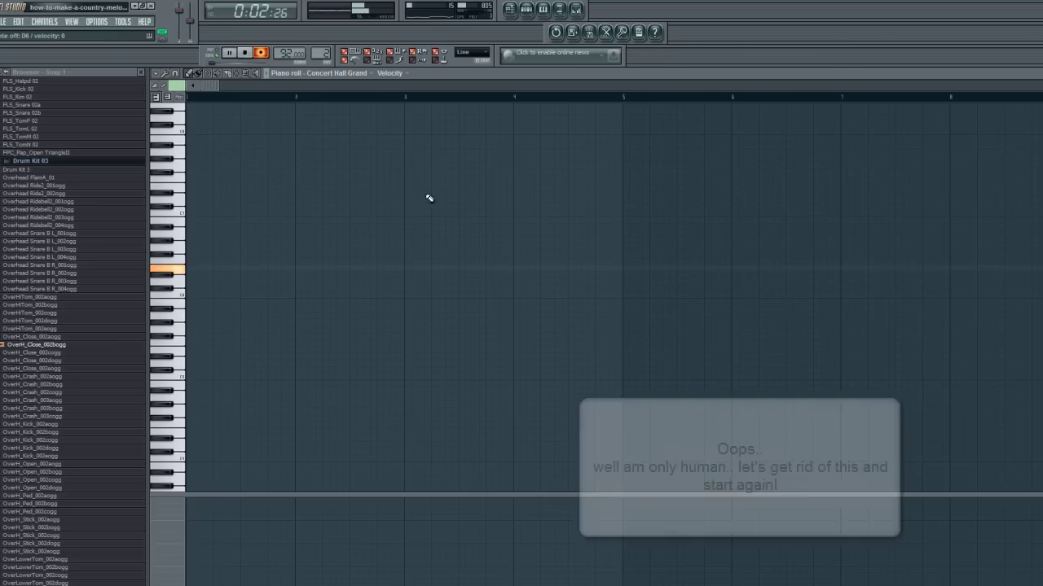
{"action": "key", "text": "space"}
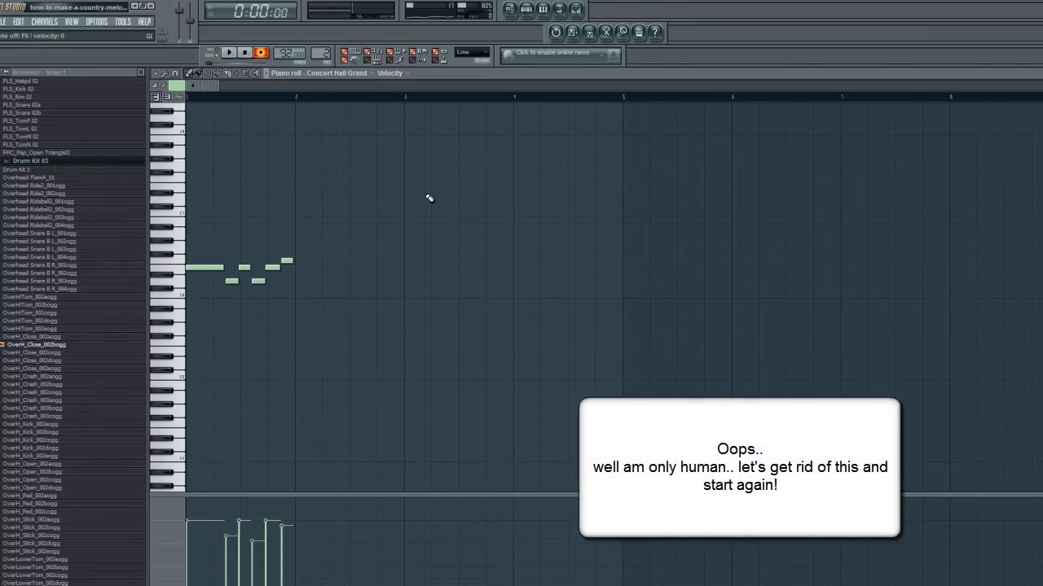
{"action": "key", "text": "ctrl+a"}
{"action": "key", "text": "Delete"}
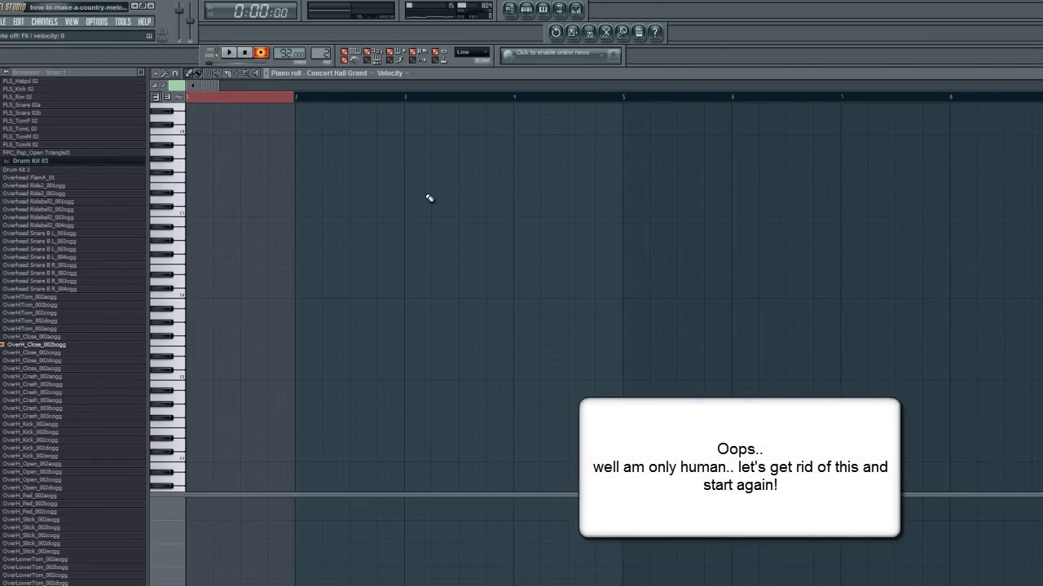
Step: Record the full piano melody into the empty piano roll, stop the take and disarm recording
{"action": "left_click", "coordinate": [196, 98]}
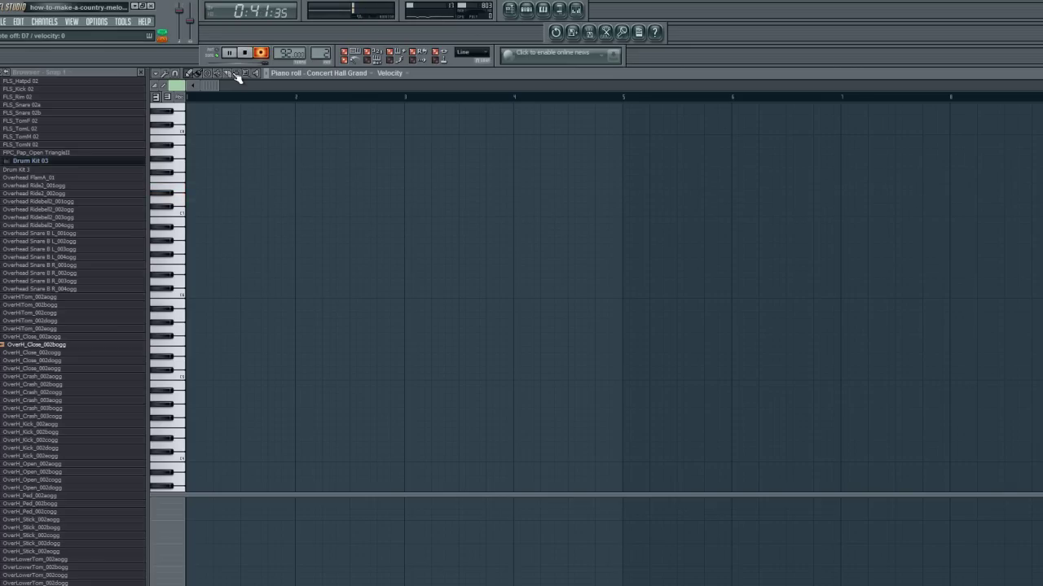
{"action": "key", "text": "space"}
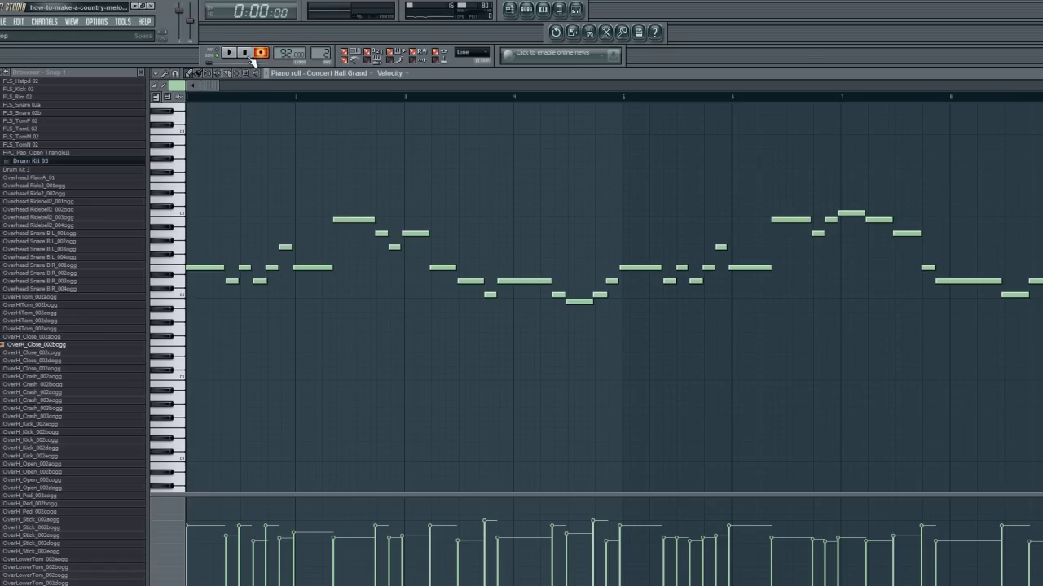
{"action": "left_click", "coordinate": [259, 54]}
Step: Play back the recorded melody and quantize all of its notes
{"action": "left_click", "coordinate": [229, 53]}
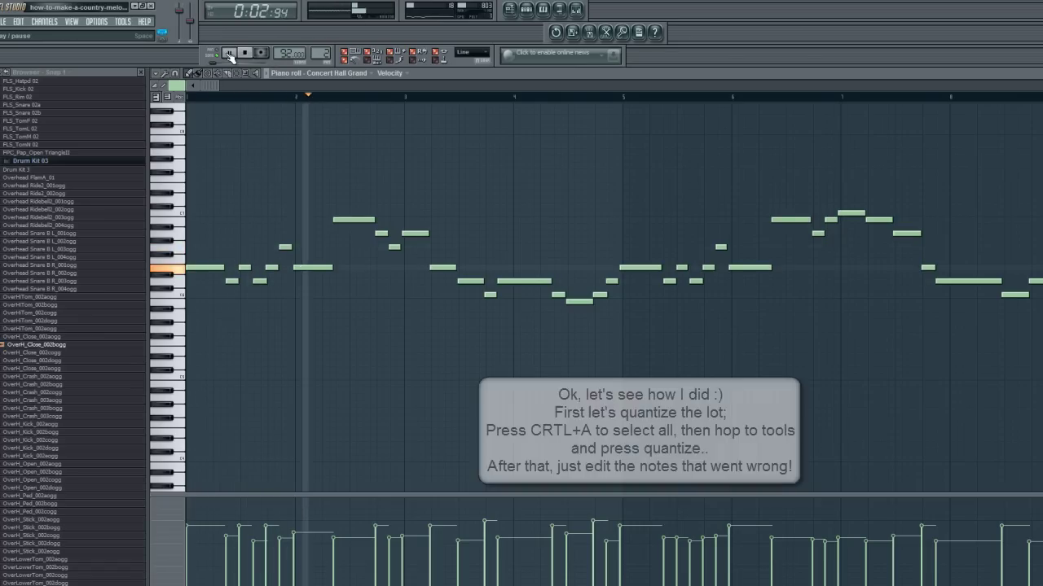
{"action": "key", "text": "ctrl+a"}
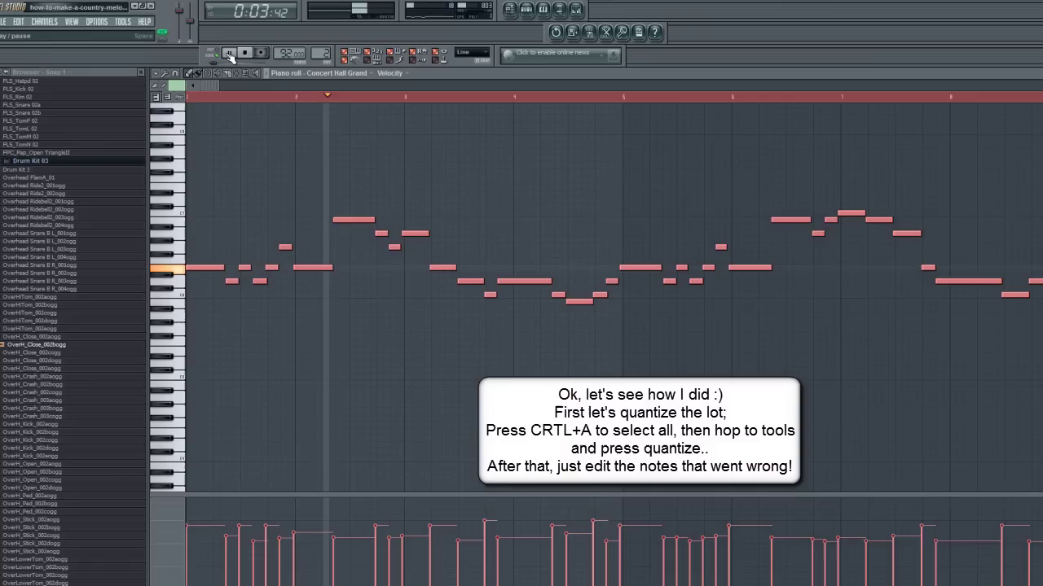
{"action": "left_click", "coordinate": [175, 75]}
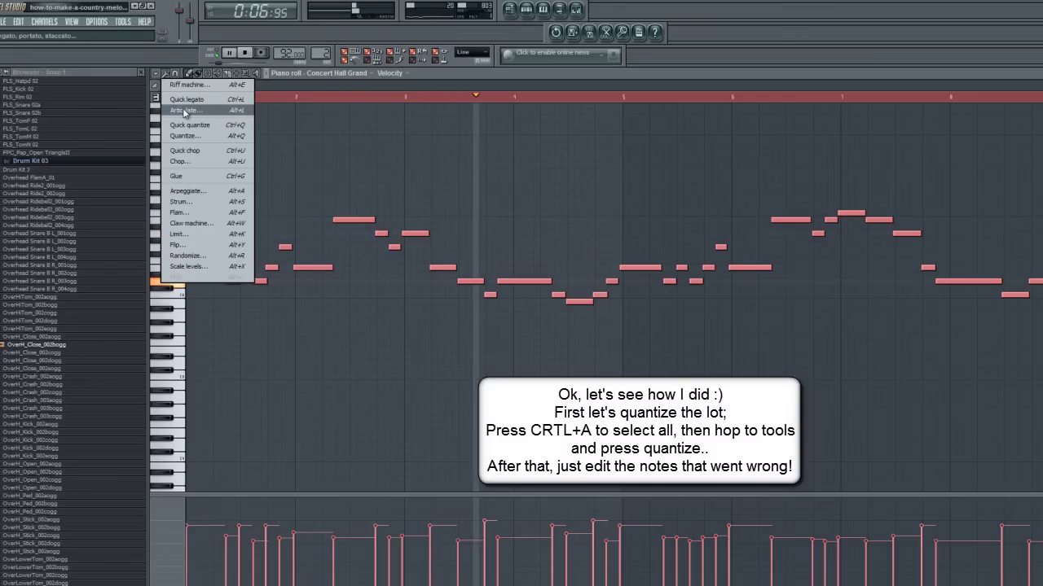
{"action": "left_click", "coordinate": [184, 135]}
{"action": "left_click", "coordinate": [580, 368]}
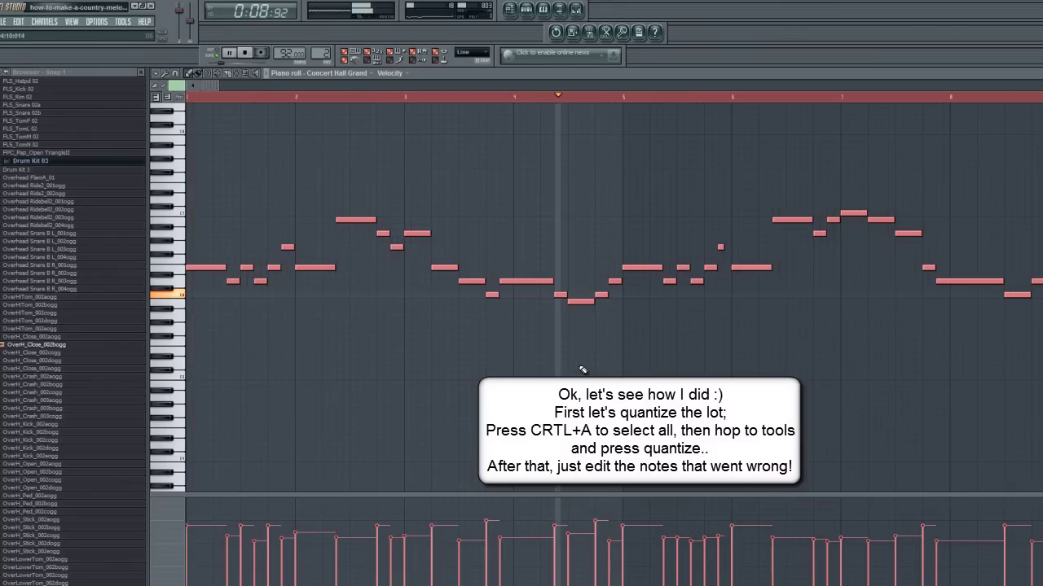
{"action": "left_click", "coordinate": [570, 371]}
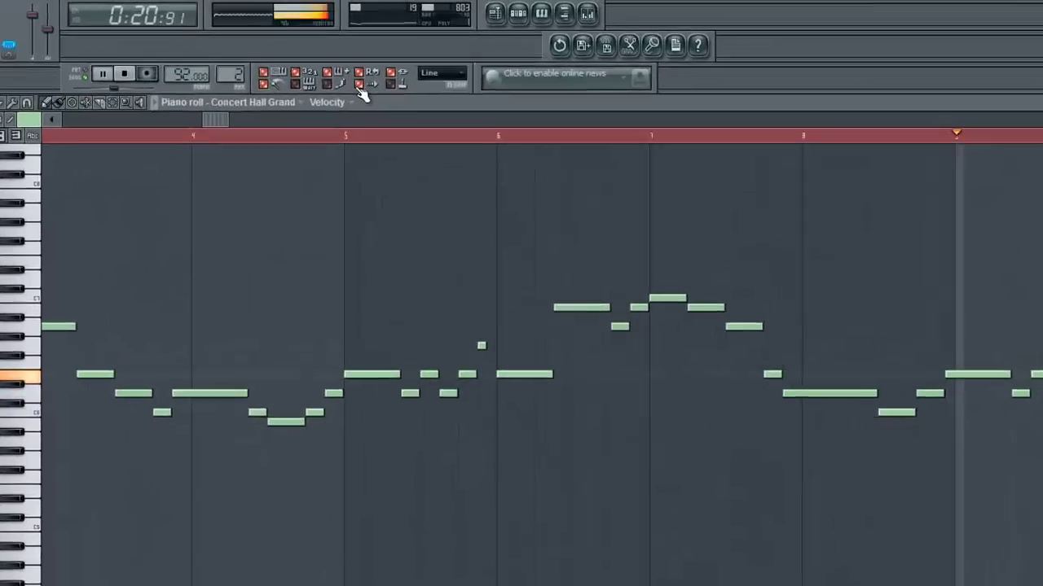
Step: Move the long note at the start of bar 9 onto the bar line and play the melody through to check it
{"action": "left_click", "coordinate": [106, 75]}
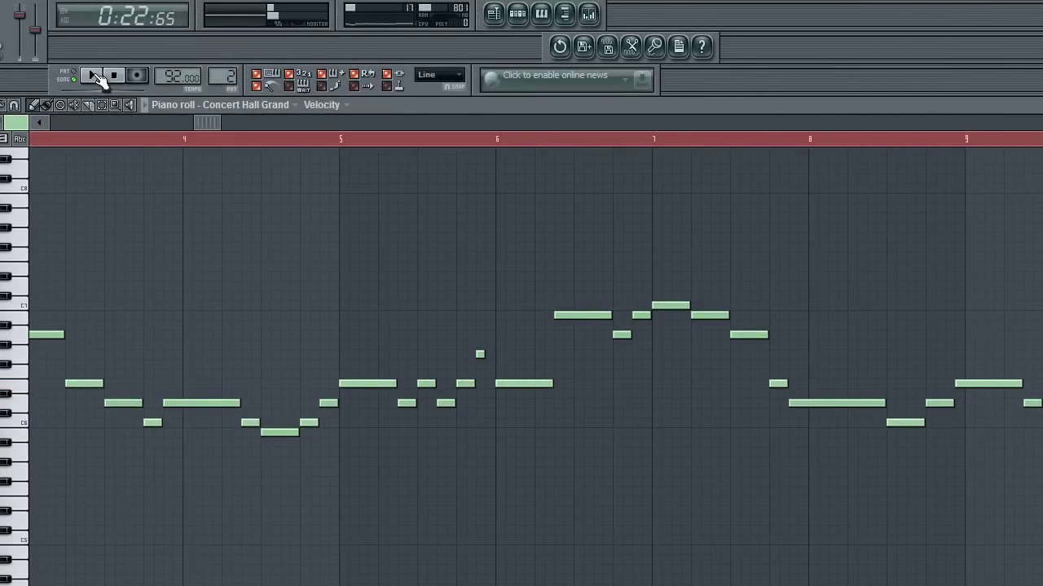
{"action": "left_click_drag", "start_coordinate": [969, 380], "coordinate": [979, 382]}
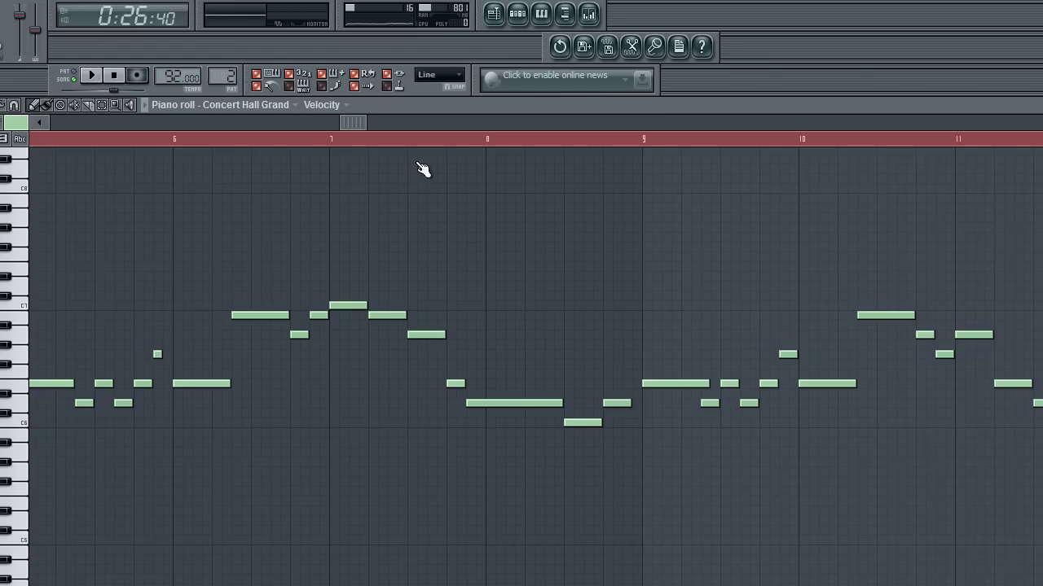
{"action": "left_click", "coordinate": [98, 75]}
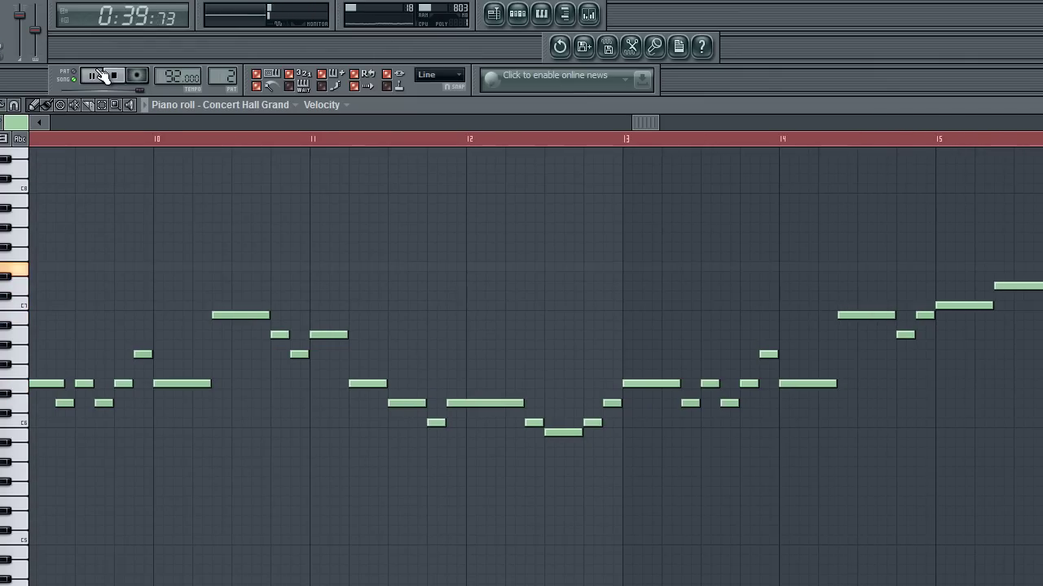
{"action": "key", "text": "space"}
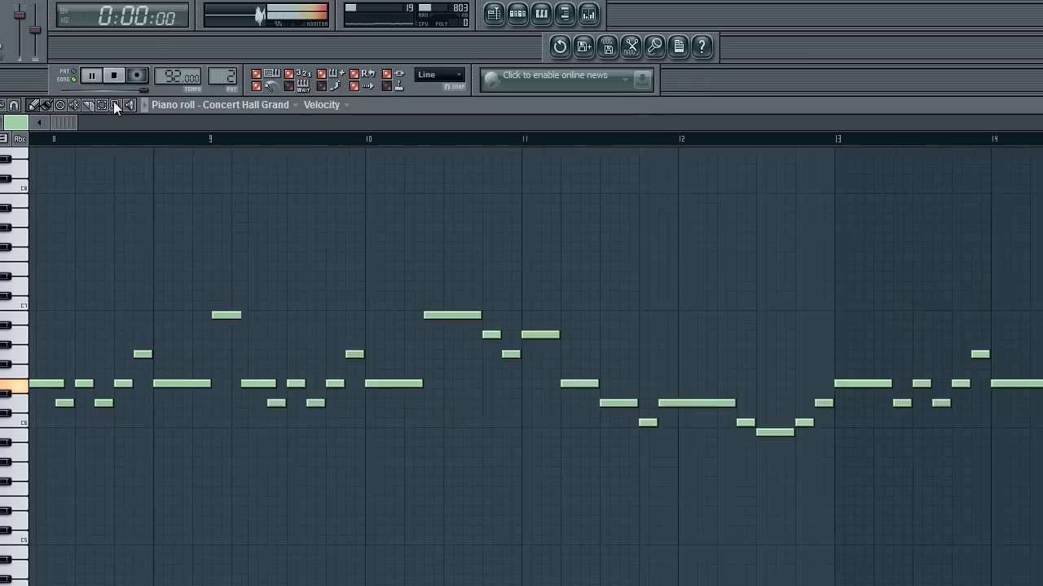
{"action": "left_click", "coordinate": [115, 76]}
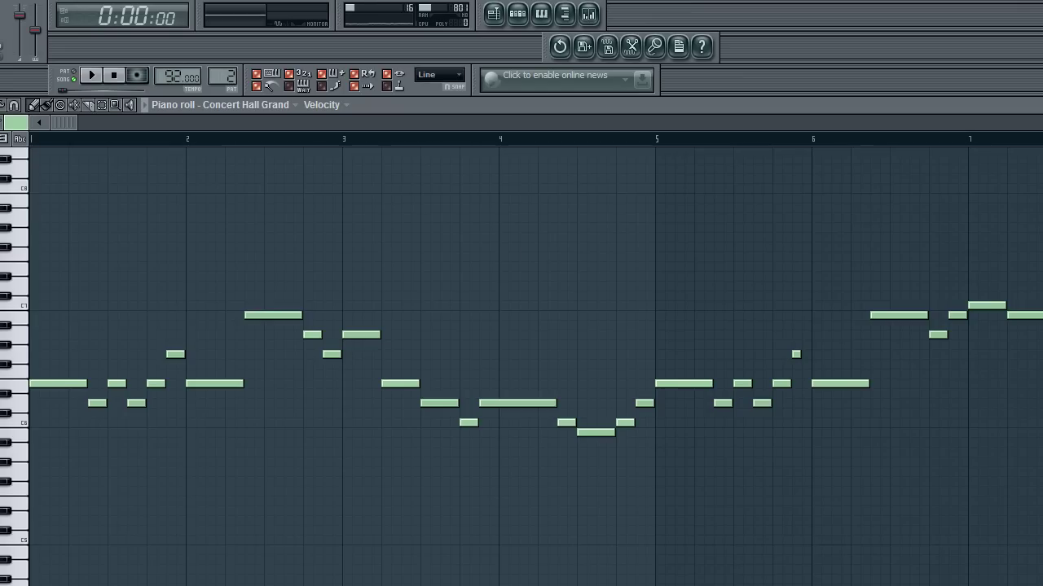
Step: Leave the piano roll, select the Piano Arrange pattern, show its channels and briefly play the song
{"action": "key", "text": "F7"}
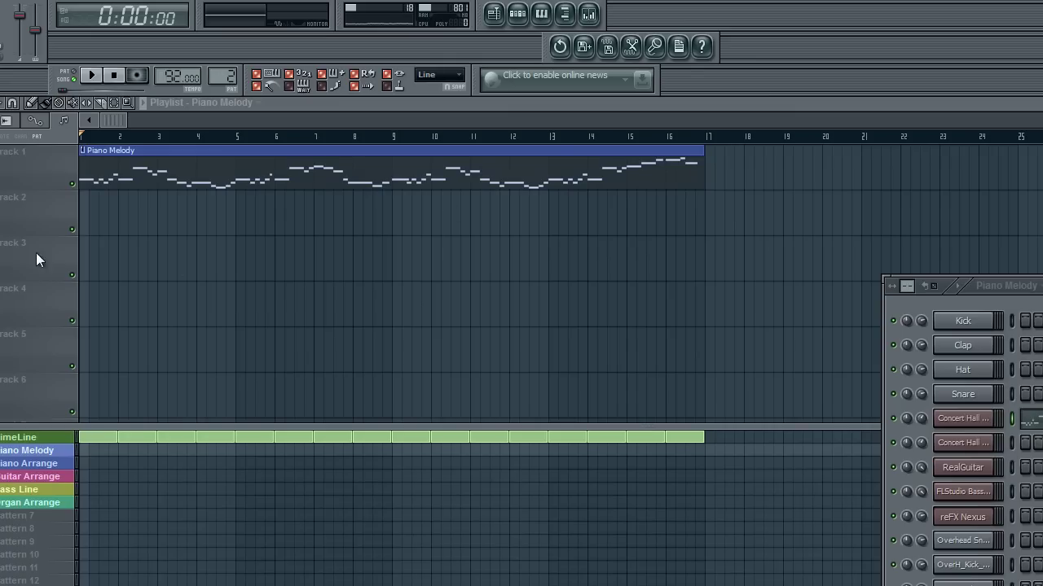
{"action": "left_click", "coordinate": [40, 463]}
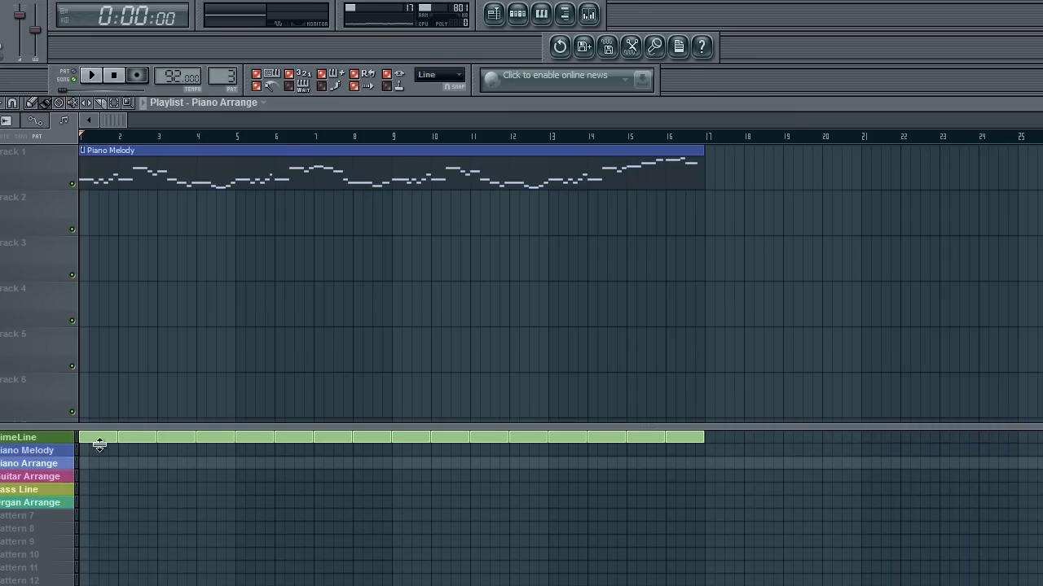
{"action": "left_click", "coordinate": [519, 13]}
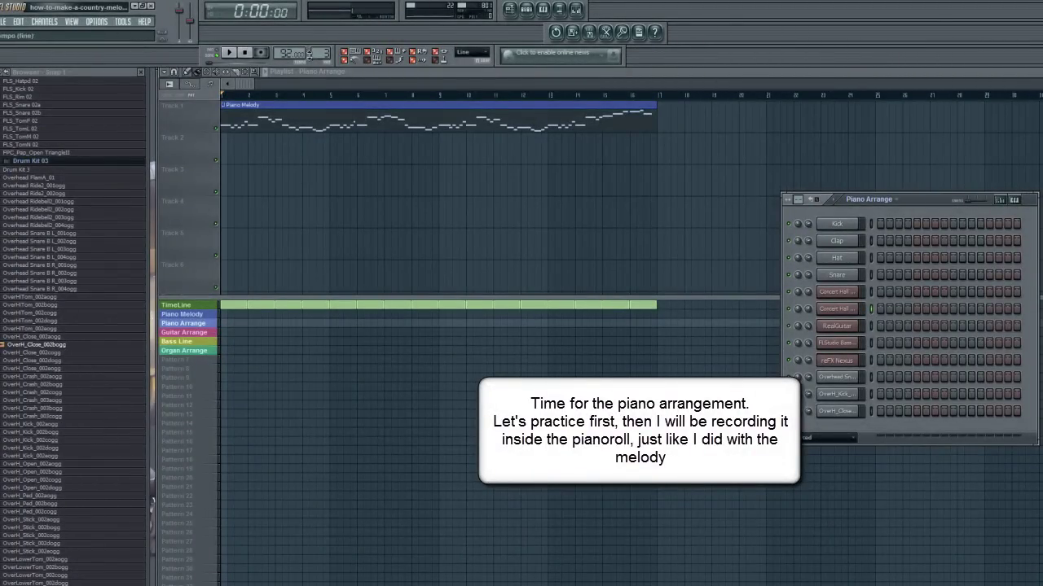
{"action": "left_click", "coordinate": [230, 55]}
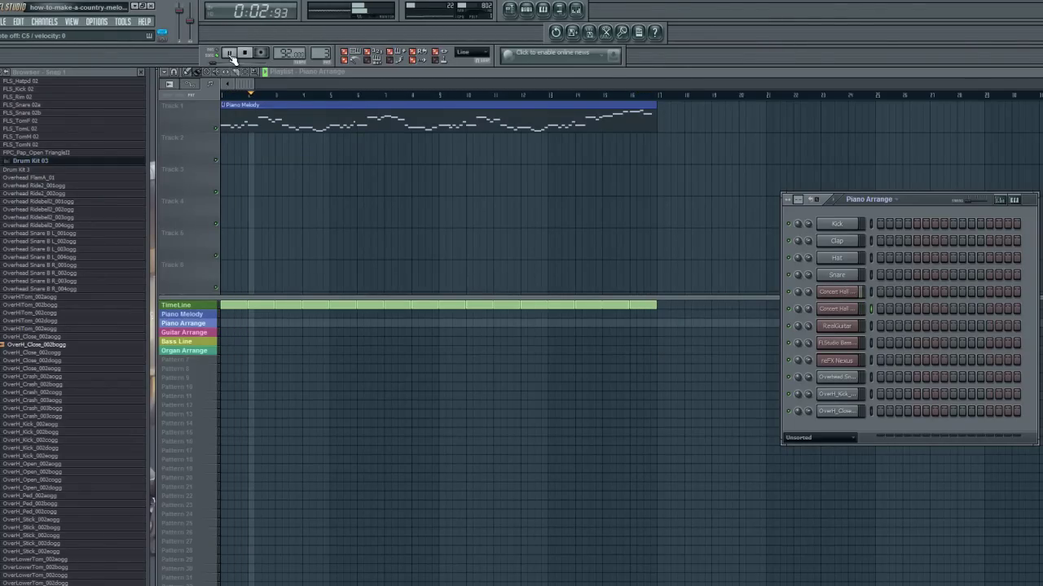
{"action": "left_click", "coordinate": [244, 52]}
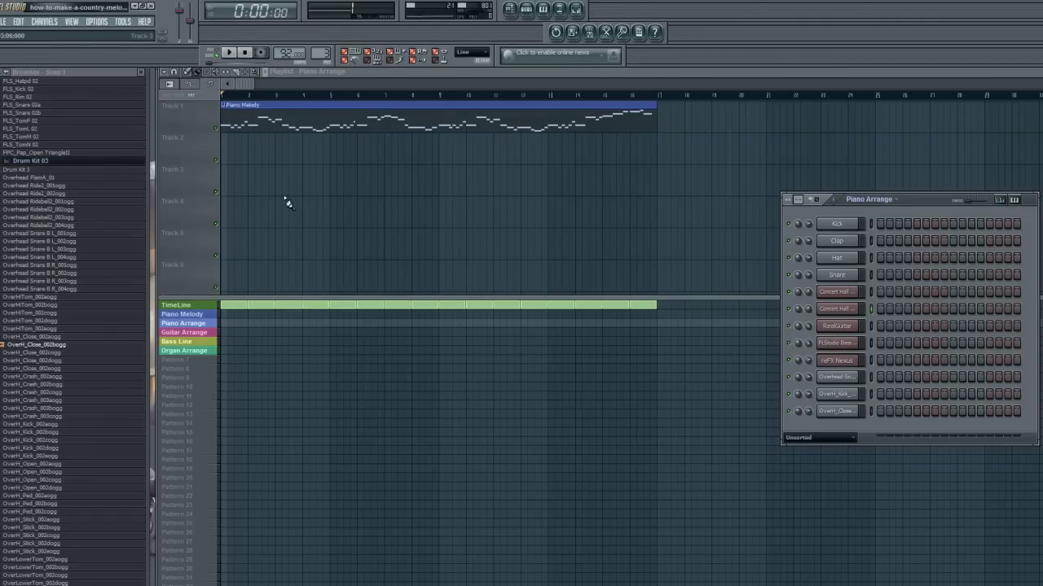
Step: Extend the TimeLine pattern in the playlist with four more blocks covering bars 17 to 20
{"action": "right_click", "coordinate": [865, 309]}
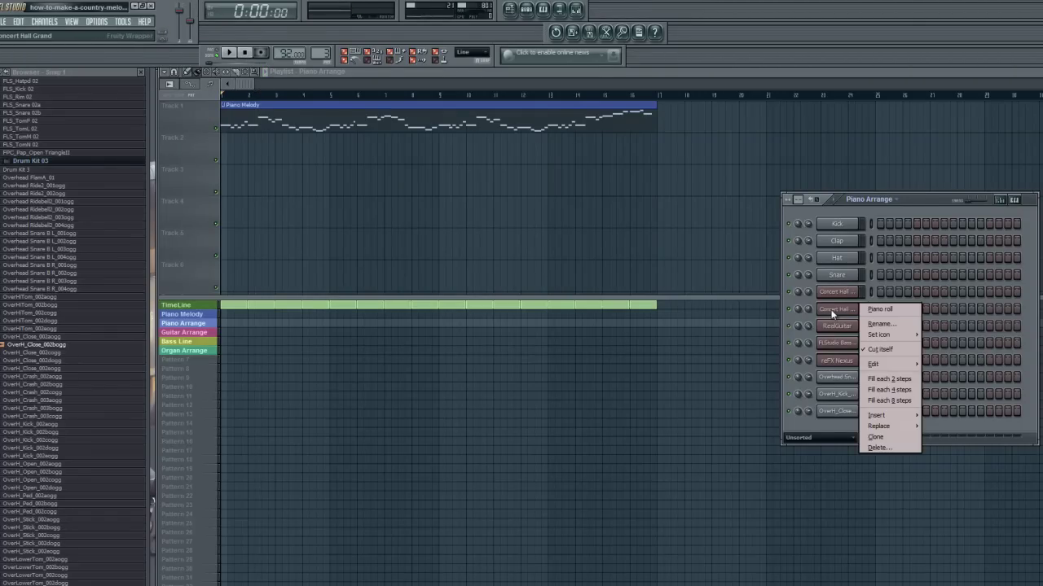
{"action": "left_click_drag", "start_coordinate": [659, 304], "coordinate": [705, 305]}
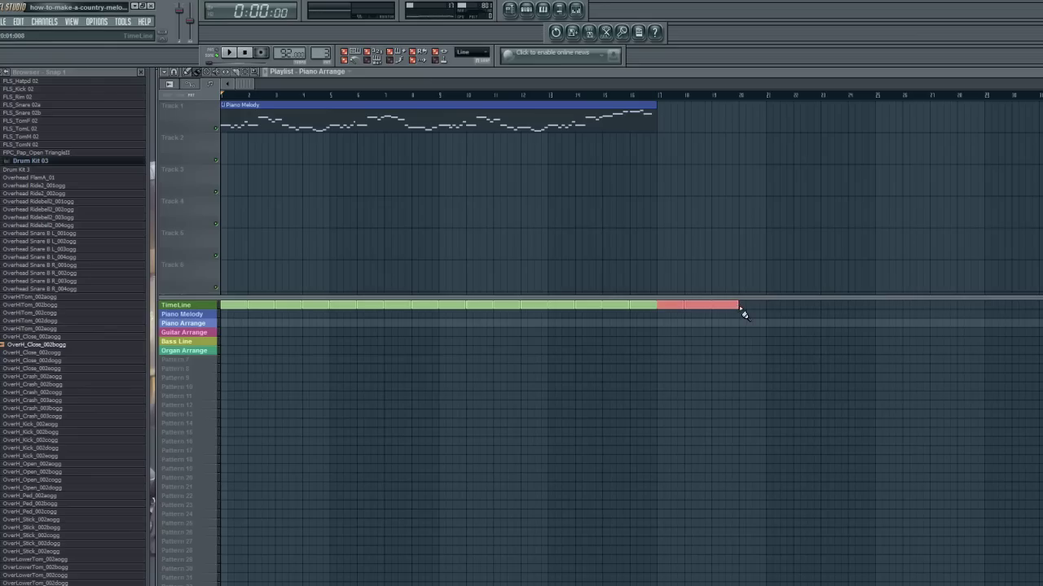
{"action": "left_click", "coordinate": [742, 307]}
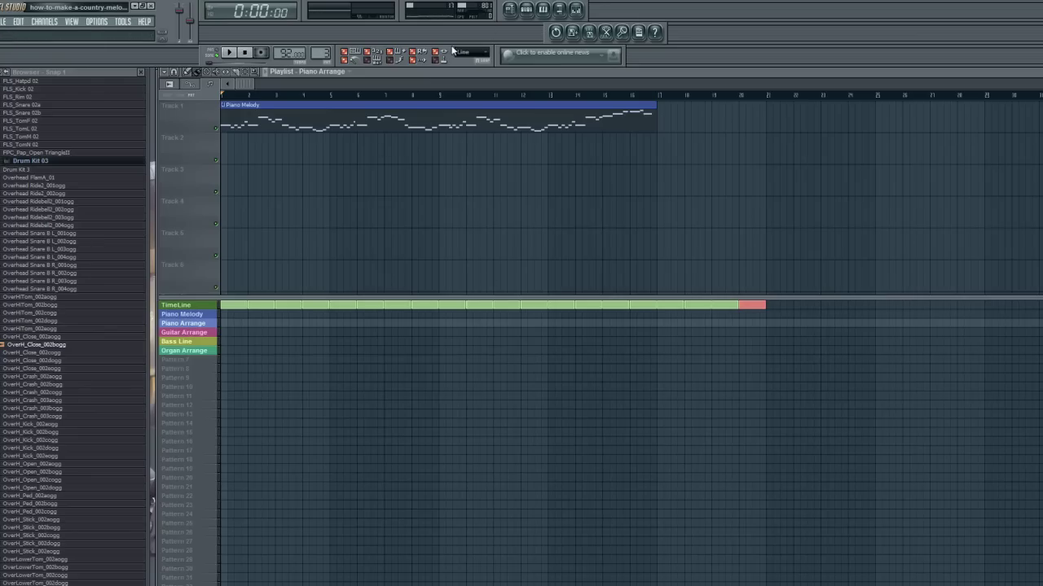
Step: Record the piano accompaniment into the piano roll of the second Concert Hall Grand channel, with Everything as the recording type
{"action": "left_click", "coordinate": [526, 8]}
{"action": "right_click", "coordinate": [838, 313]}
{"action": "left_click", "coordinate": [867, 316]}
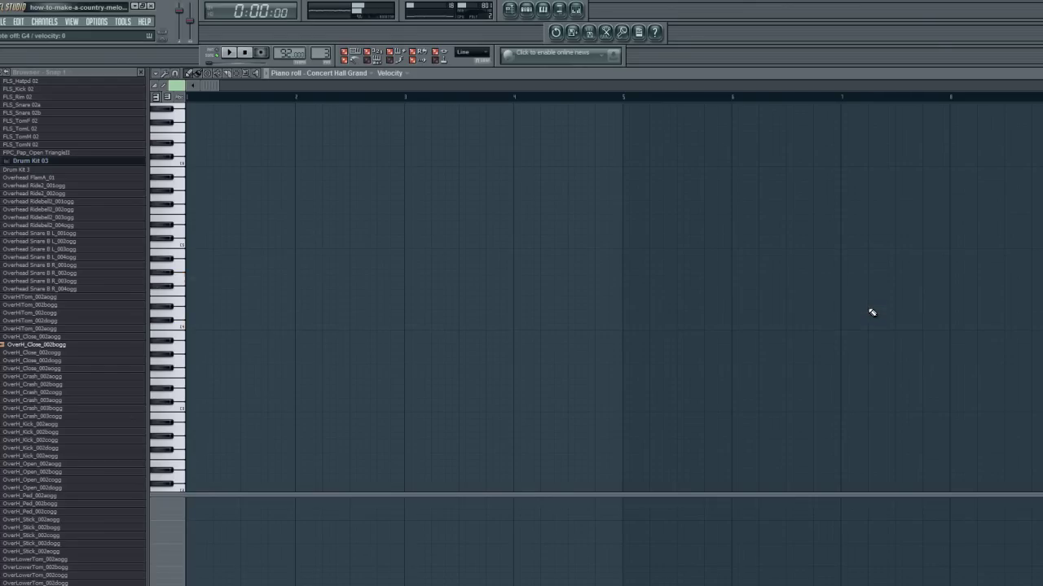
{"action": "left_click", "coordinate": [261, 53]}
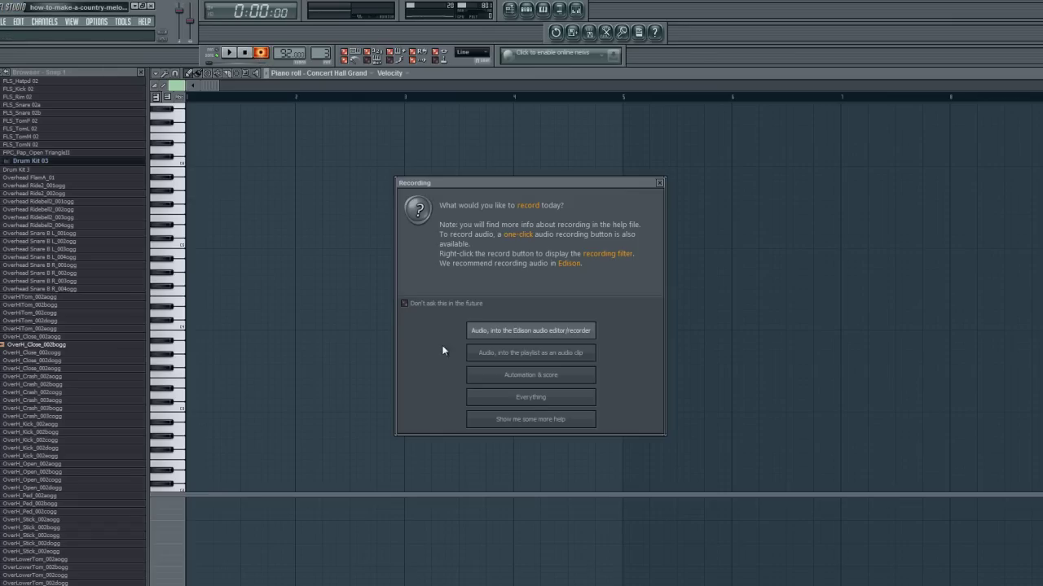
{"action": "left_click", "coordinate": [531, 397]}
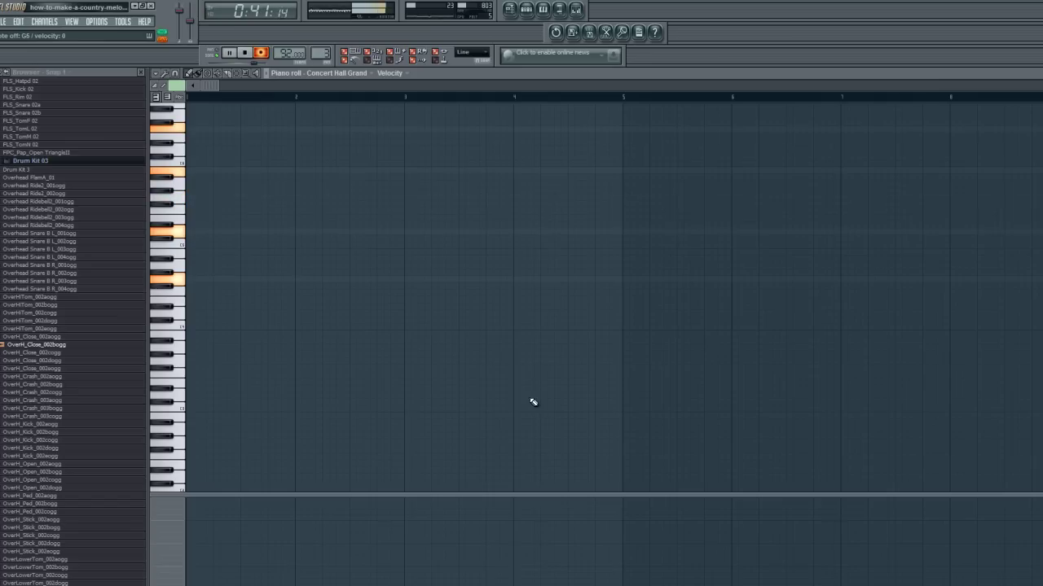
{"action": "key", "text": "space"}
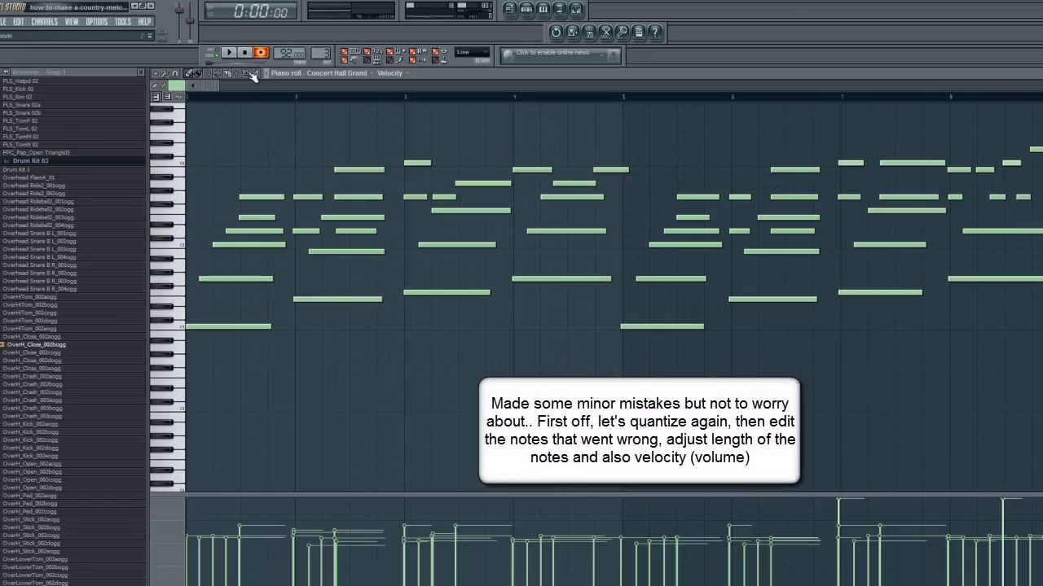
Step: Play back the recorded accompaniment and quantize its notes with the default groove template
{"action": "left_click", "coordinate": [229, 53]}
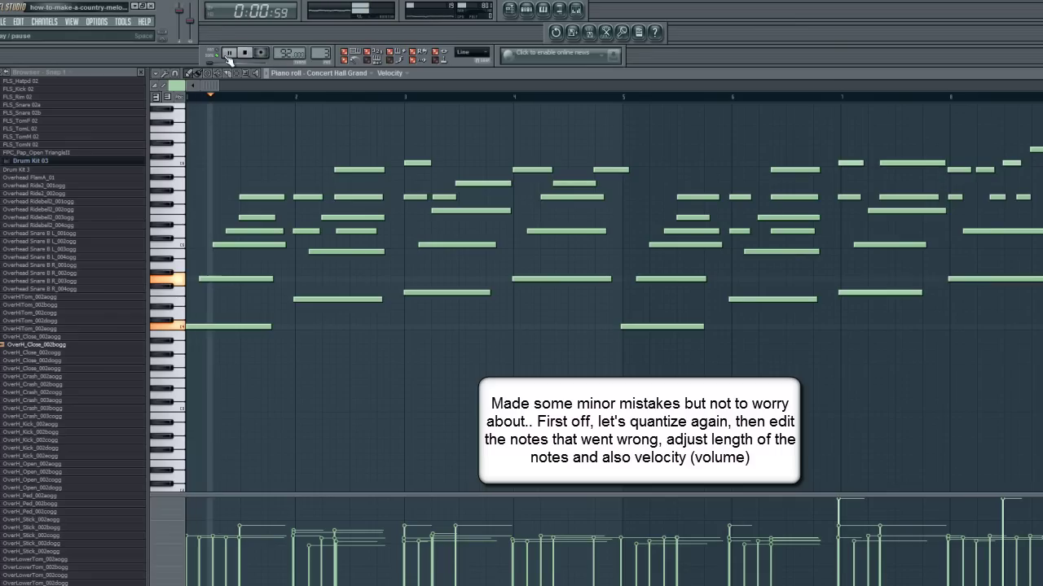
{"action": "left_click", "coordinate": [164, 73]}
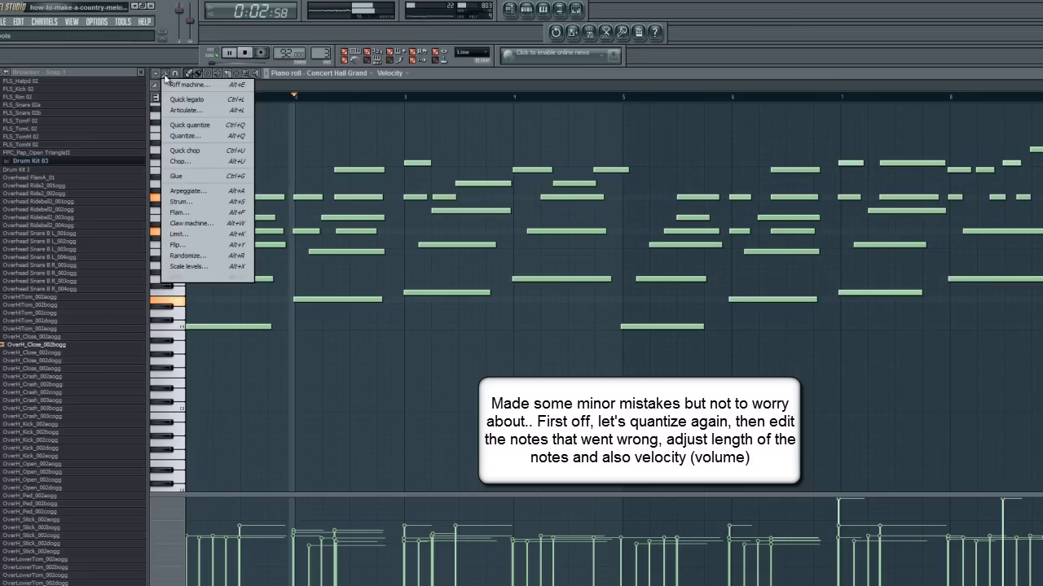
{"action": "left_click", "coordinate": [195, 136]}
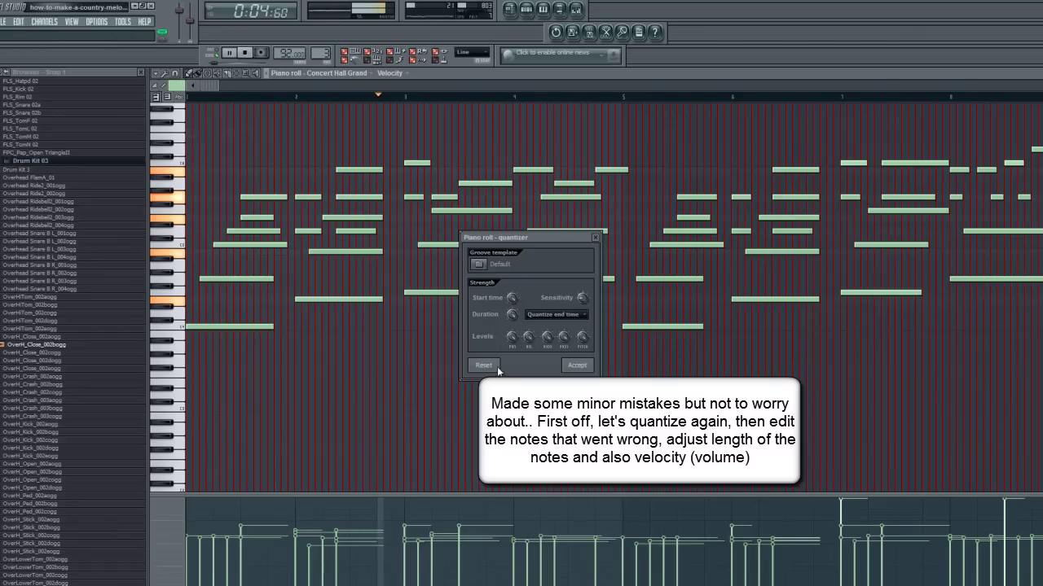
{"action": "left_click", "coordinate": [577, 366]}
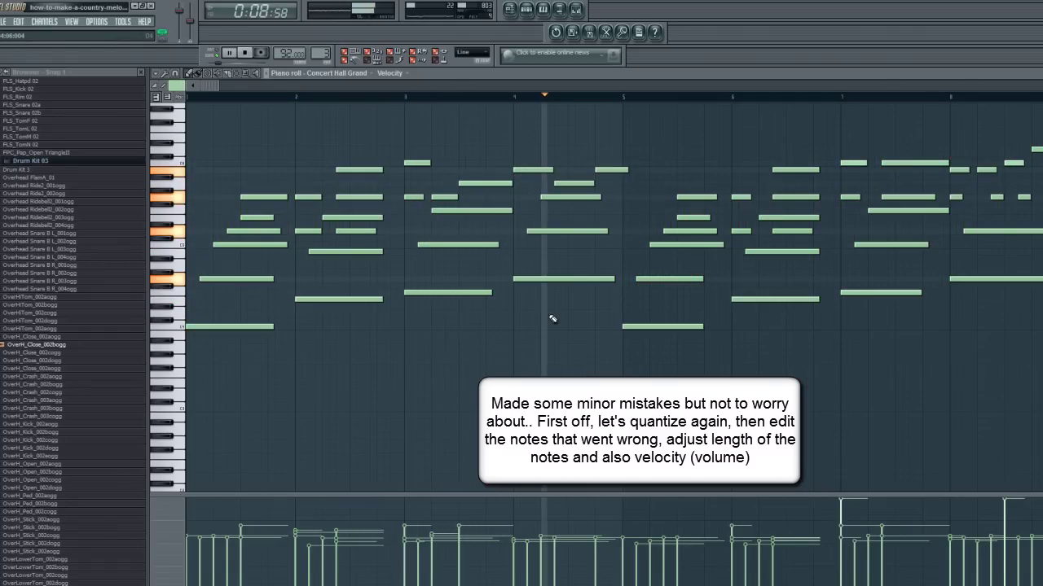
Step: Lower the velocities of the two loudest notes in bars 7 and 8 and pause playback
{"action": "left_click", "coordinate": [841, 517]}
{"action": "left_click", "coordinate": [1004, 524]}
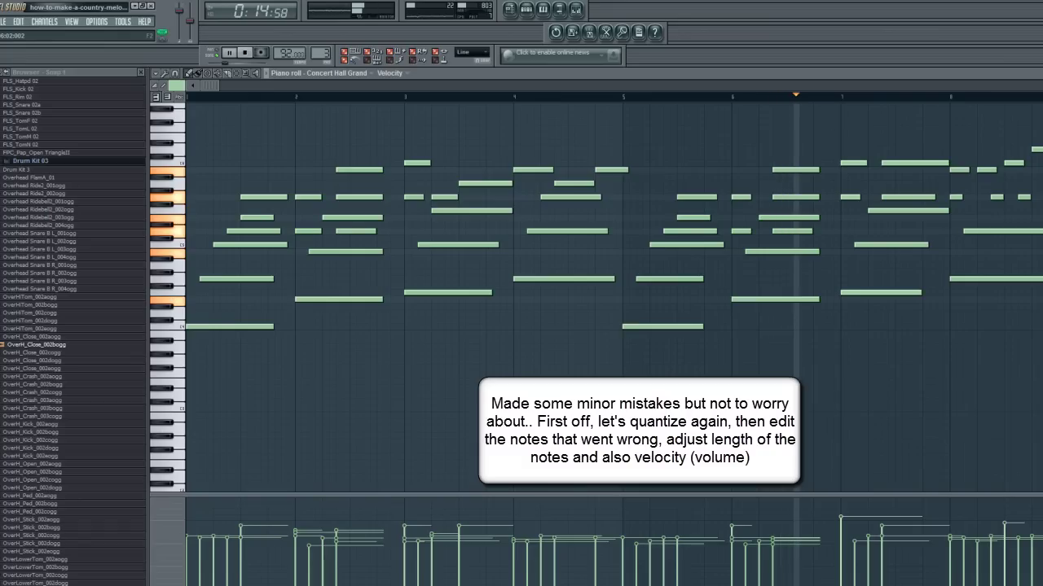
{"action": "left_click", "coordinate": [228, 53]}
Step: Play on to bar 11 and raise the top note at its start by one semitone
{"action": "left_click_drag", "start_coordinate": [208, 86], "coordinate": [370, 99]}
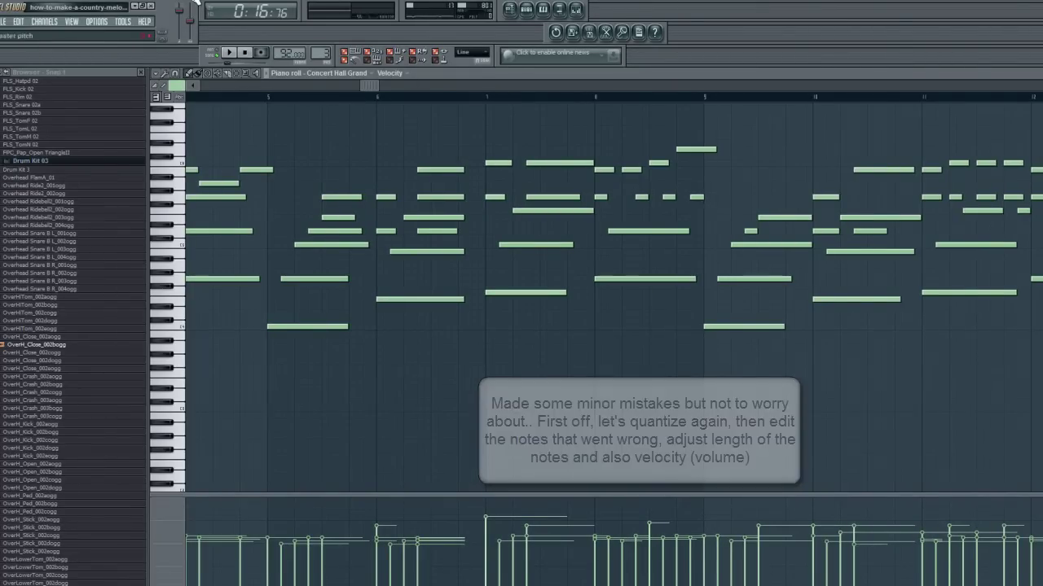
{"action": "left_click", "coordinate": [229, 53]}
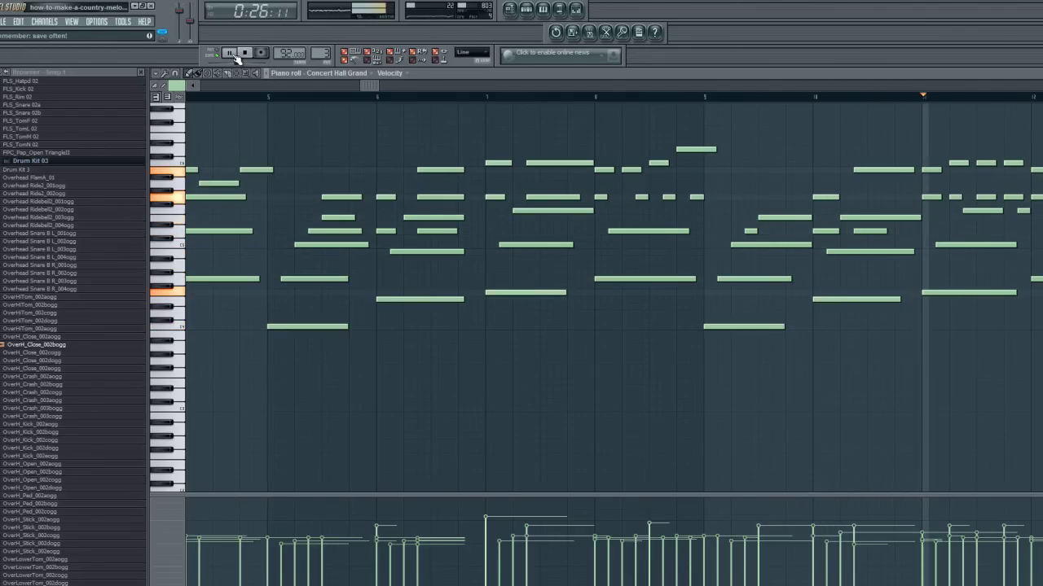
{"action": "left_click", "coordinate": [231, 53]}
{"action": "left_click_drag", "start_coordinate": [929, 170], "coordinate": [928, 163]}
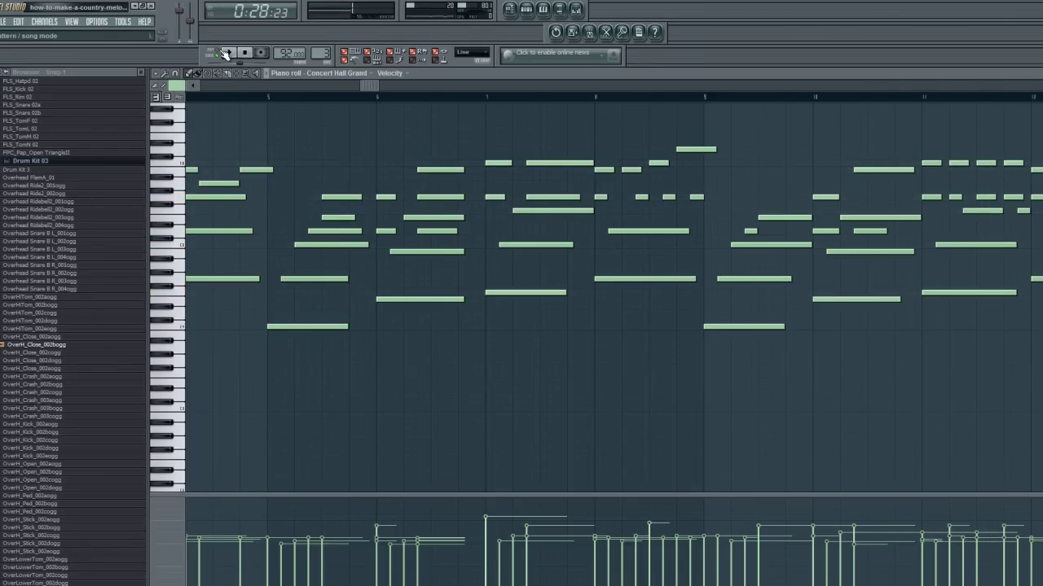
Step: Continue playback into bar 13 and shift the misplaced short note in the middle of that bar slightly later
{"action": "left_click", "coordinate": [231, 54]}
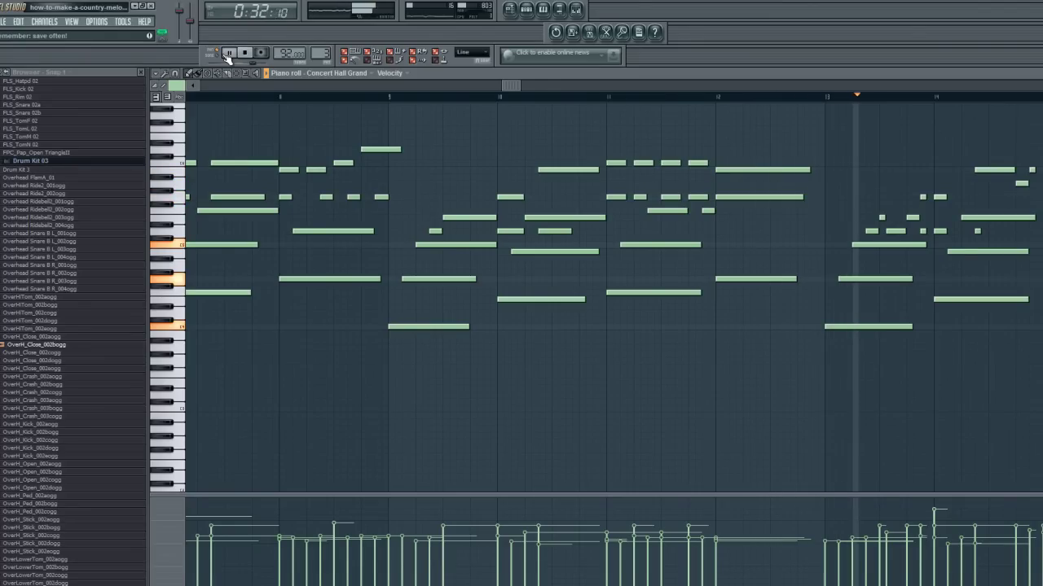
{"action": "left_click", "coordinate": [228, 53]}
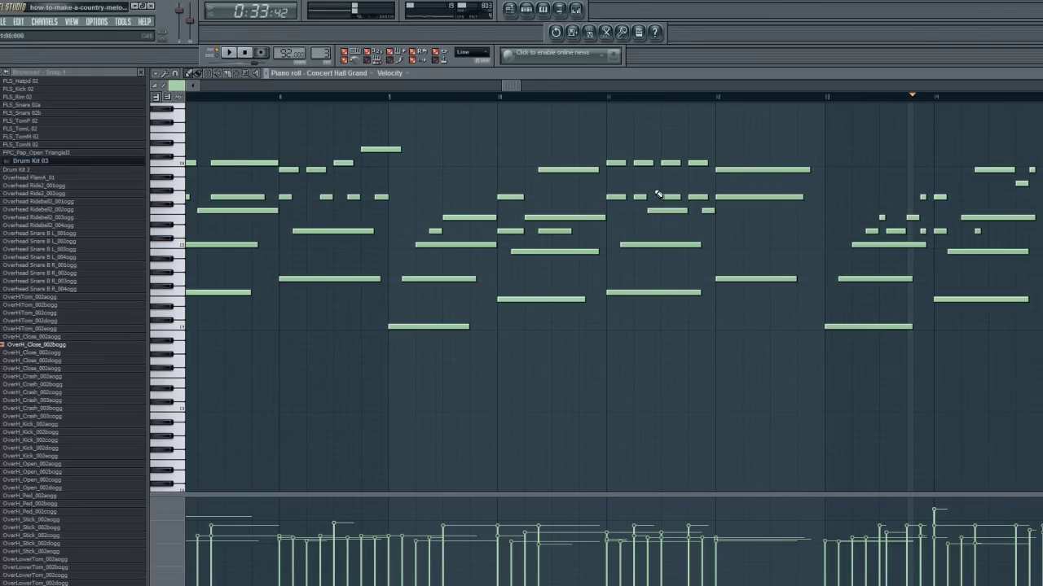
{"action": "left_click", "coordinate": [894, 231]}
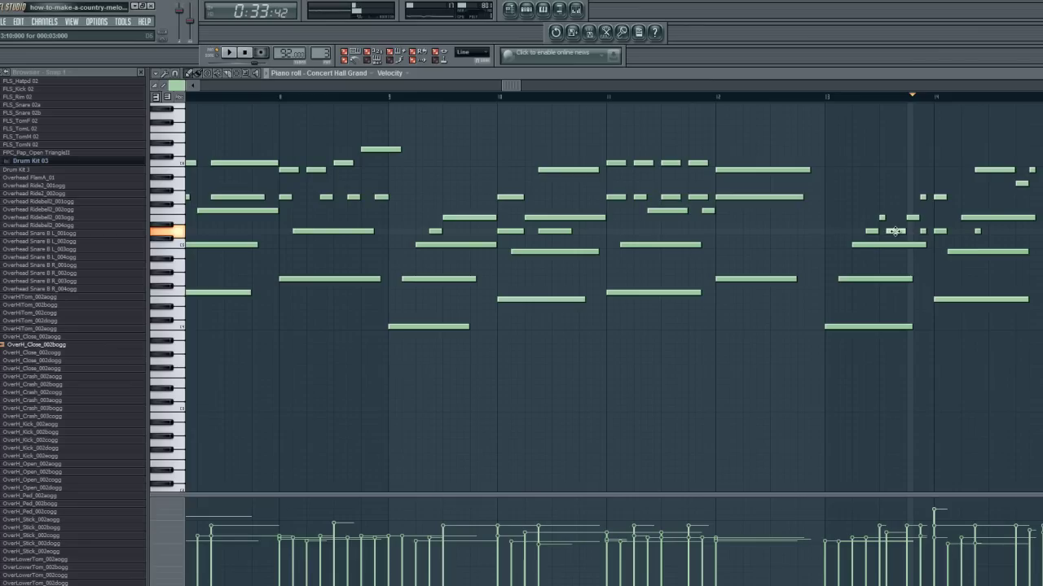
{"action": "left_click_drag", "start_coordinate": [894, 231], "coordinate": [901, 232]}
Step: Play the closing bars and lengthen the two long low notes to the end of bar 16
{"action": "left_click", "coordinate": [717, 100]}
{"action": "left_click", "coordinate": [233, 52]}
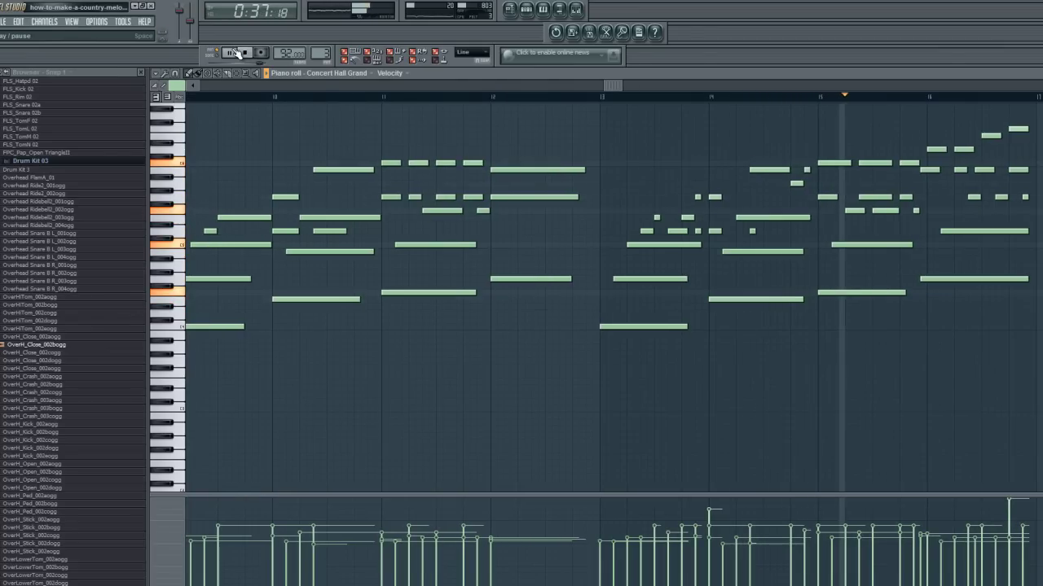
{"action": "key", "text": "space"}
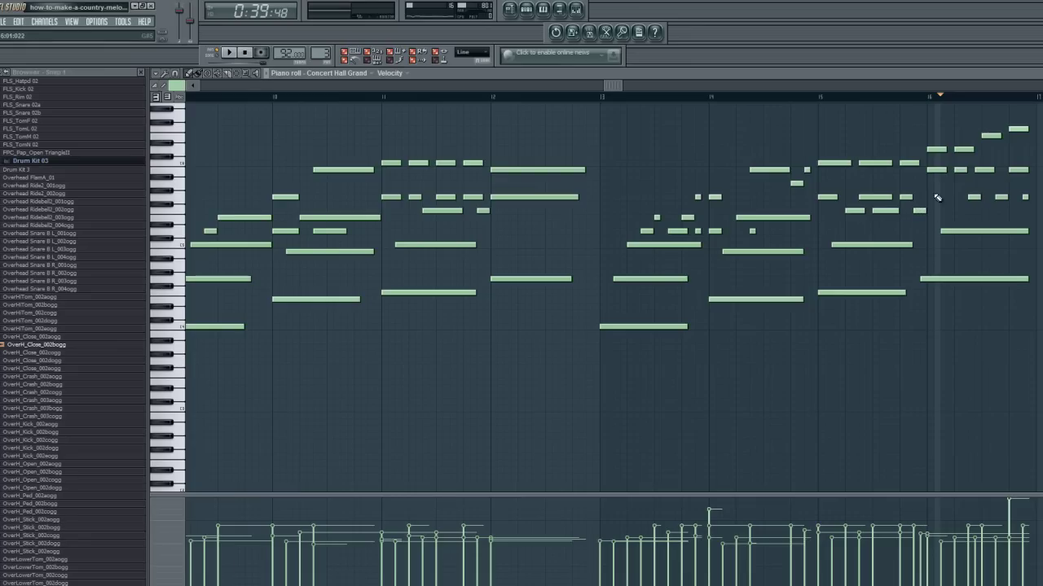
{"action": "left_click", "coordinate": [1039, 197]}
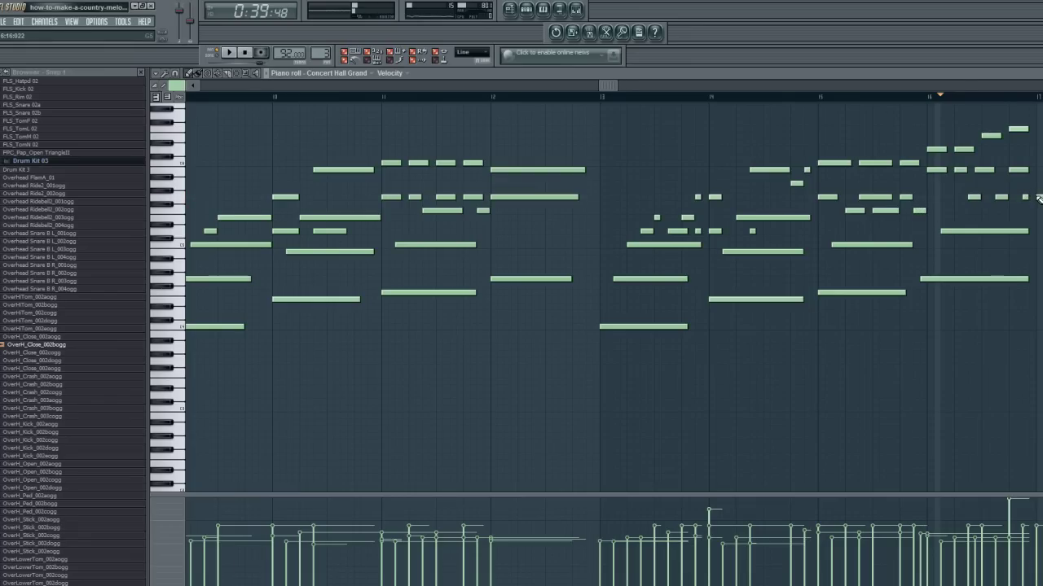
{"action": "right_click", "coordinate": [1036, 197]}
{"action": "left_click_drag", "start_coordinate": [1027, 232], "coordinate": [1034, 232]}
{"action": "left_click_drag", "start_coordinate": [1027, 277], "coordinate": [1034, 277]}
Step: Lower the velocity of bar 16's highest note, align the note beneath the second-highest one with it, and check playback from bar 14
{"action": "left_click", "coordinate": [1009, 517]}
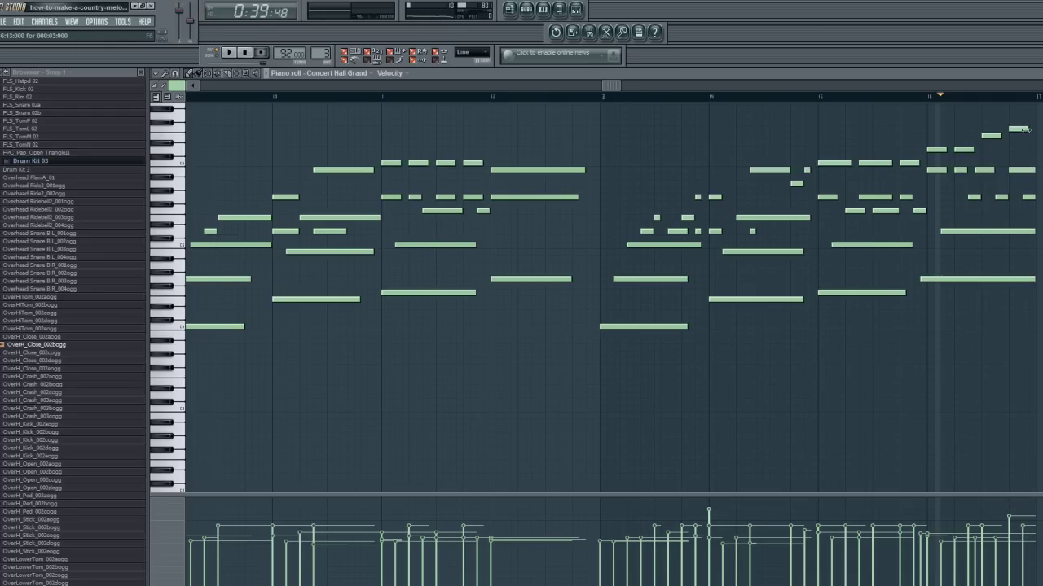
{"action": "left_click_drag", "start_coordinate": [984, 169], "coordinate": [991, 170]}
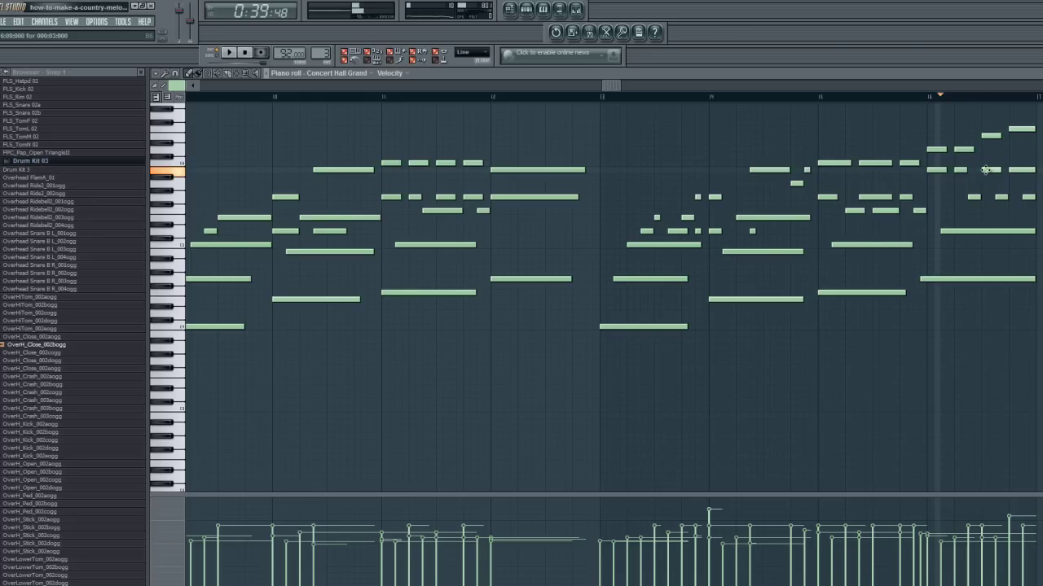
{"action": "left_click", "coordinate": [712, 98]}
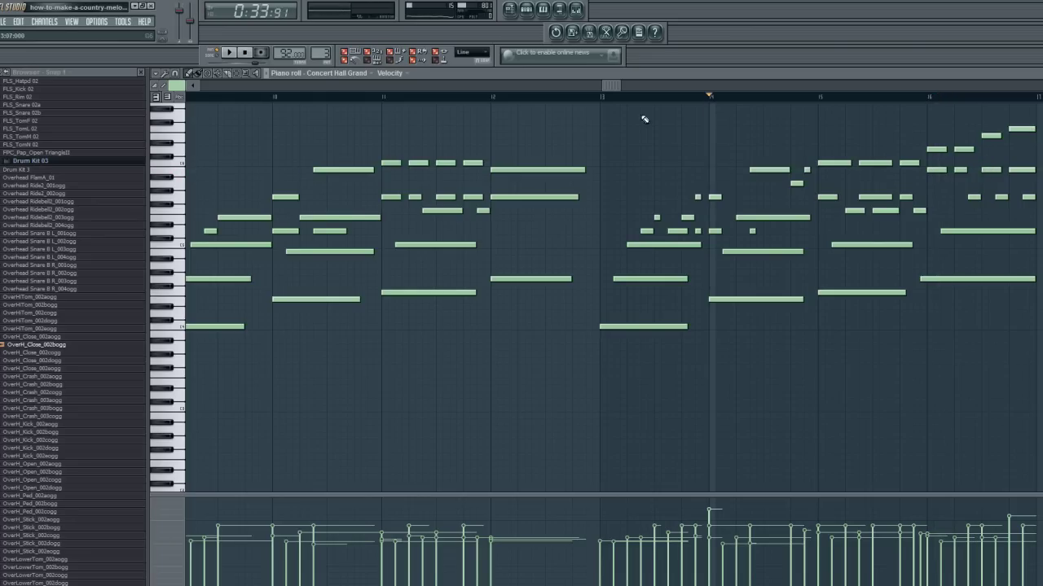
{"action": "left_click", "coordinate": [228, 53]}
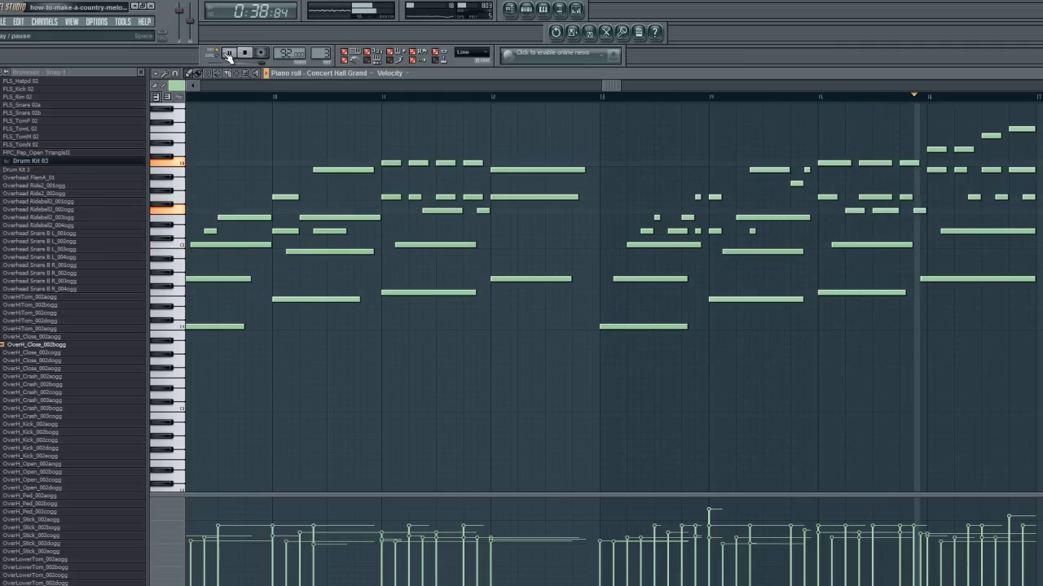
{"action": "left_click", "coordinate": [228, 53]}
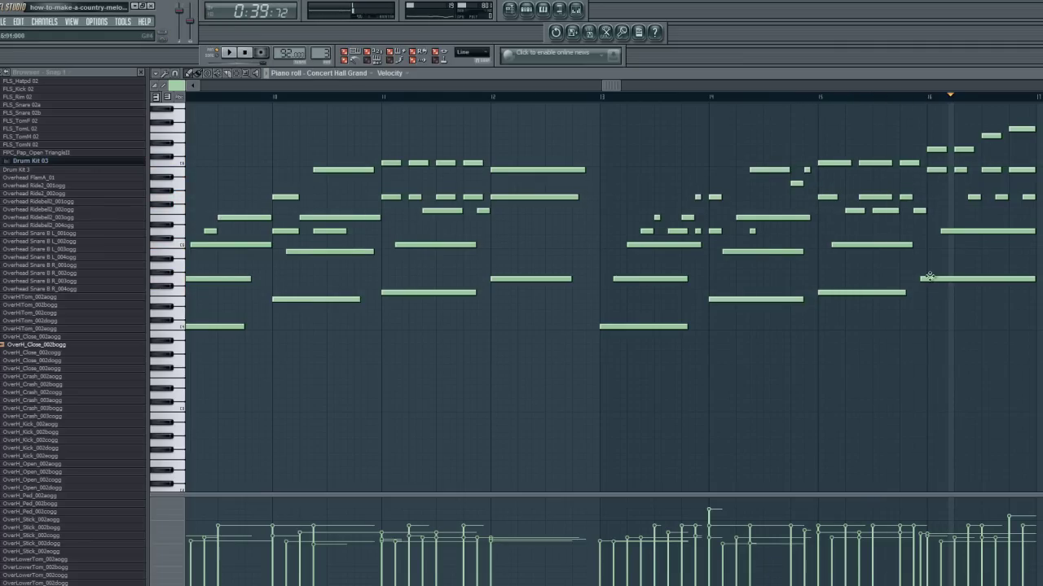
Step: Start the lowest long note of bar 16 exactly on the bar line, ending with the bar, and play from bar 14
{"action": "left_click_drag", "start_coordinate": [923, 279], "coordinate": [930, 278]}
{"action": "left_click_drag", "start_coordinate": [1041, 279], "coordinate": [1035, 278]}
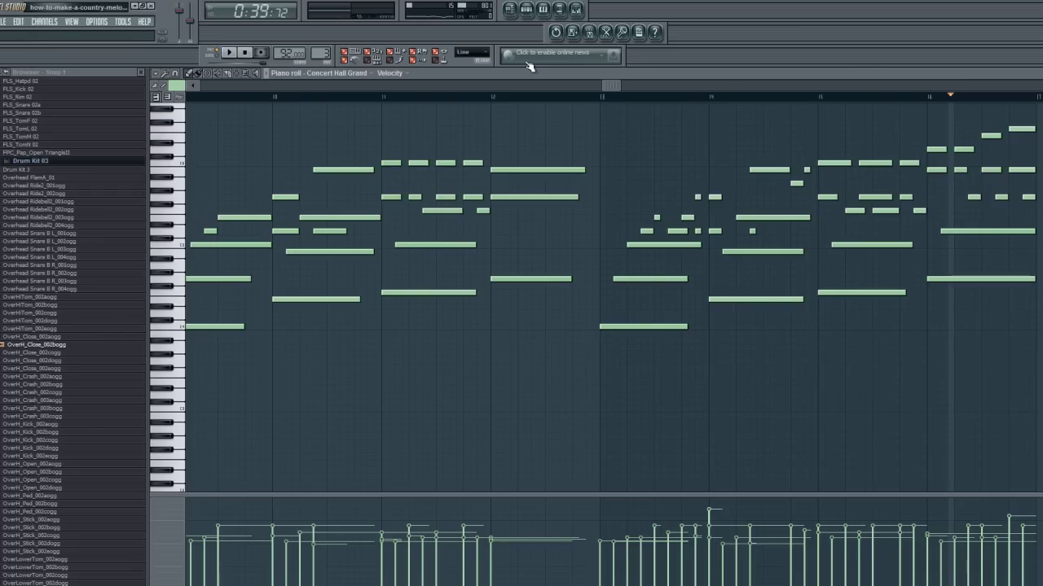
{"action": "left_click", "coordinate": [710, 95]}
{"action": "left_click", "coordinate": [229, 53]}
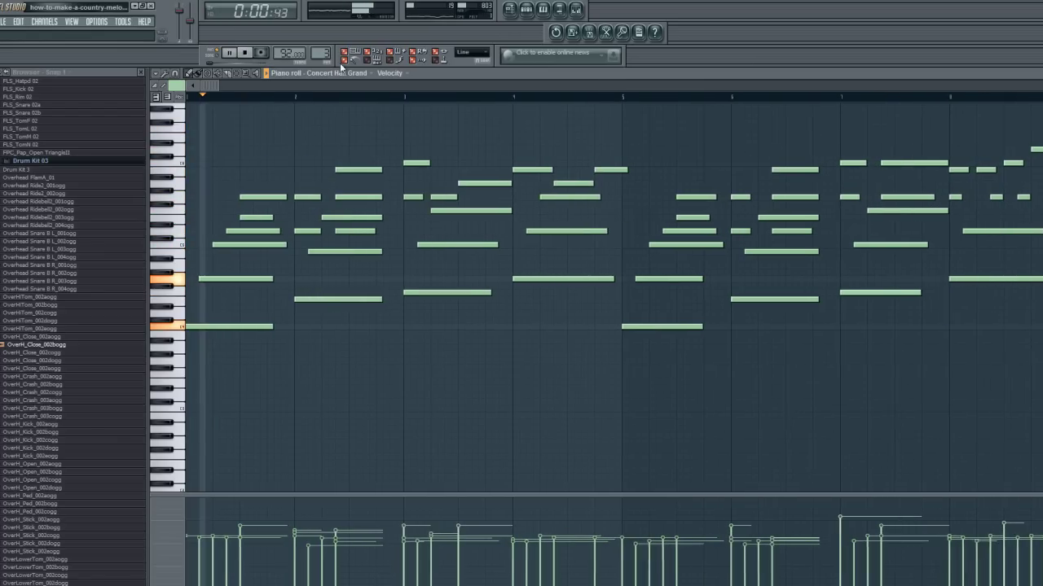
Step: Leave the piano roll, stop playback and select the Guitar Arrange pattern
{"action": "left_click", "coordinate": [1040, 74]}
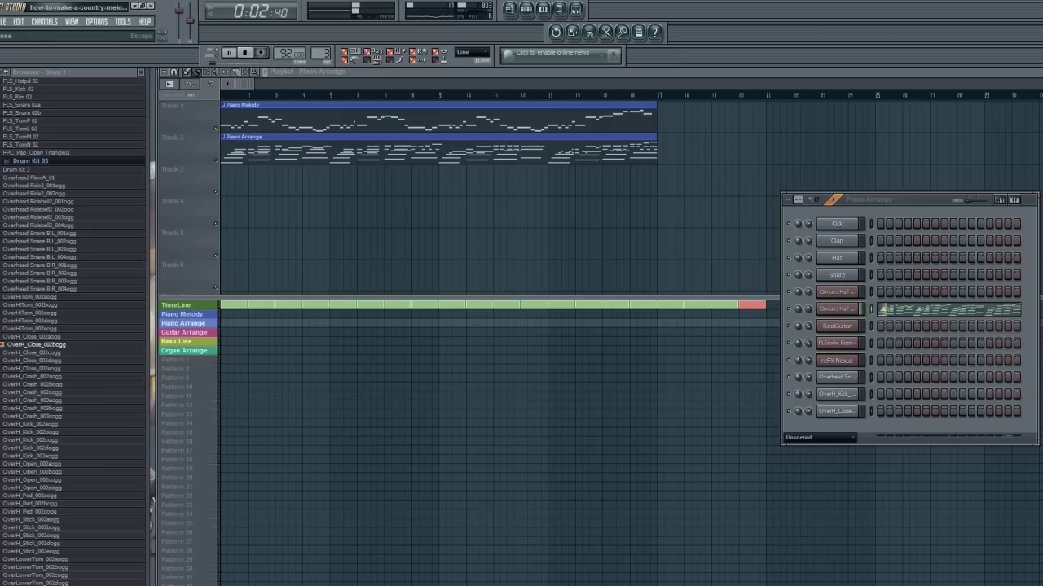
{"action": "left_click", "coordinate": [244, 52]}
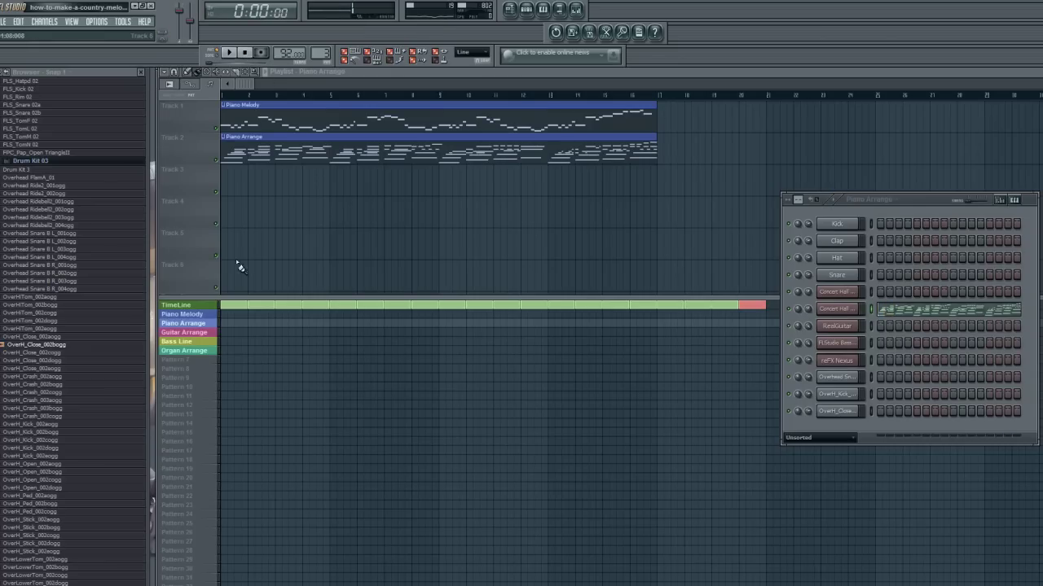
{"action": "left_click", "coordinate": [196, 333]}
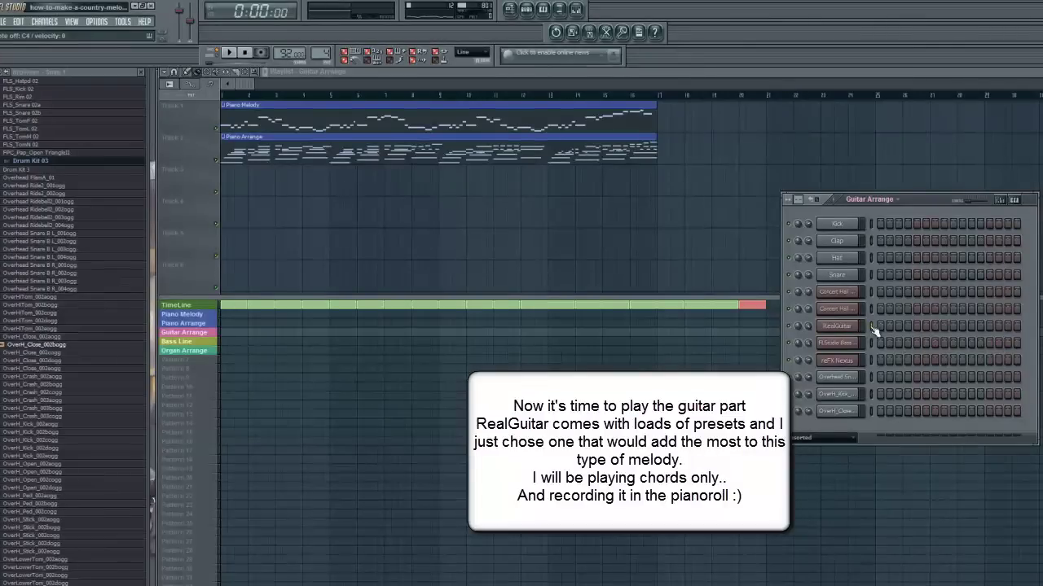
Step: Record the guitar chords into the RealGuitar channel's piano roll, with Everything as the recording type
{"action": "right_click", "coordinate": [833, 328]}
{"action": "left_click", "coordinate": [873, 326]}
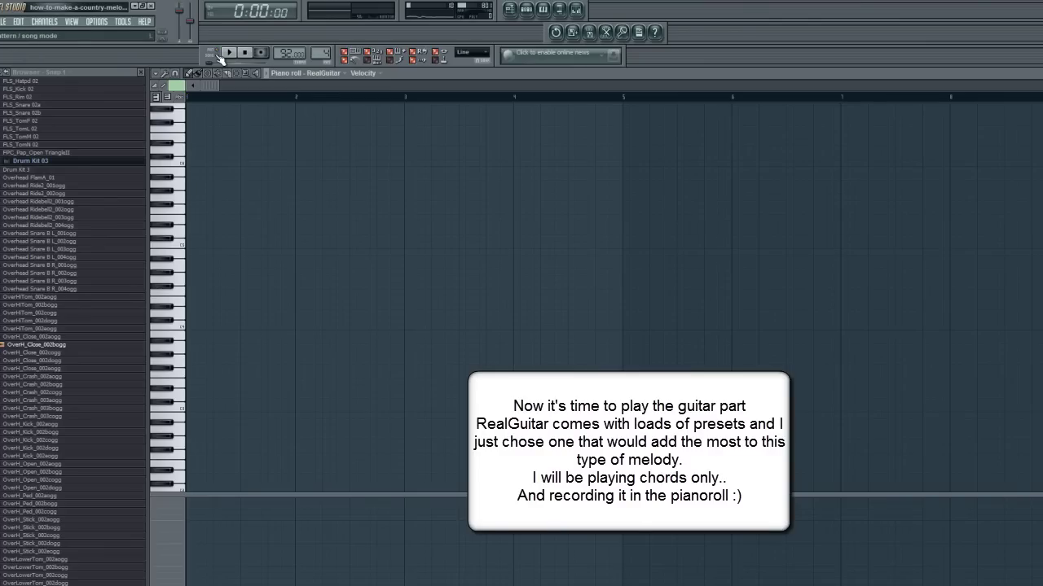
{"action": "left_click", "coordinate": [261, 53]}
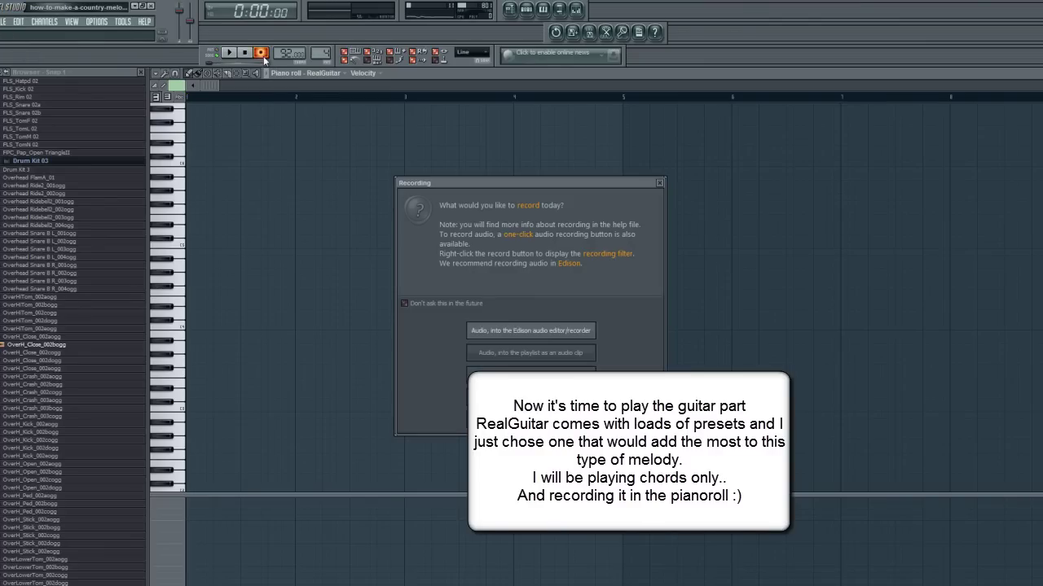
{"action": "left_click", "coordinate": [543, 395]}
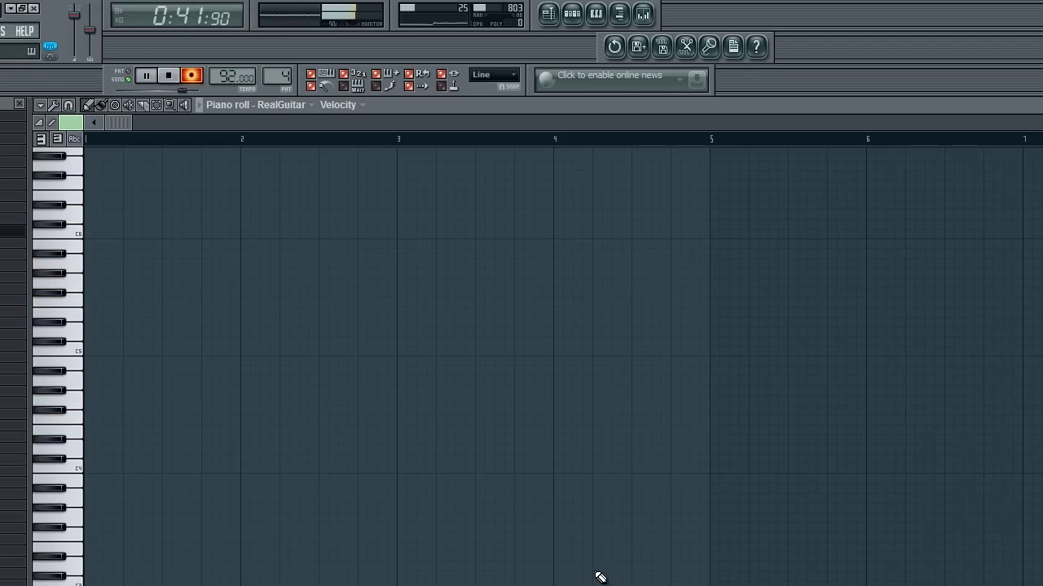
{"action": "key", "text": "space"}
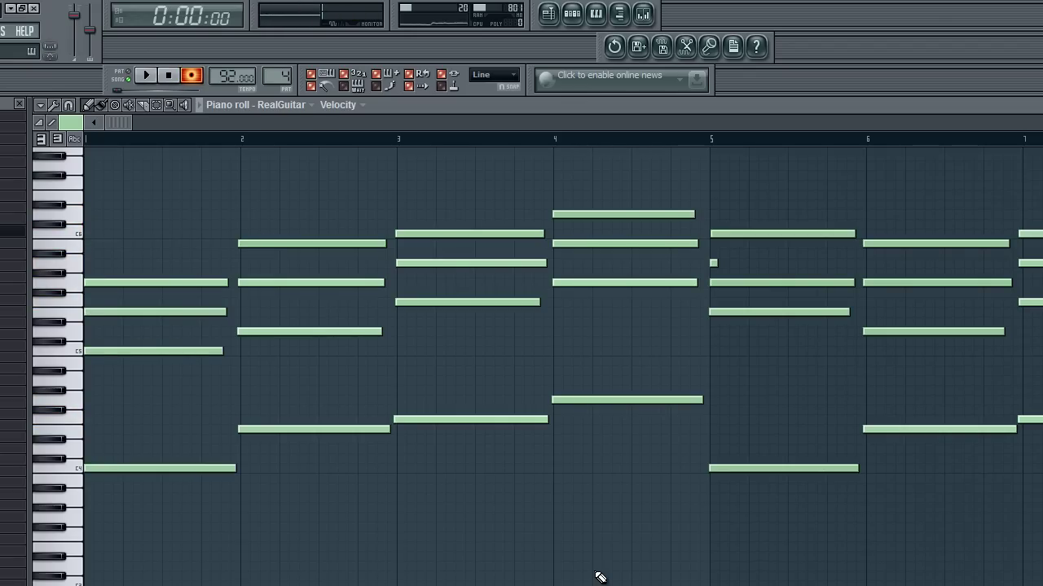
Step: Quantize all the RealGuitar notes with the default groove template and apply Quick legato to even out their lengths
{"action": "key", "text": "ctrl+a"}
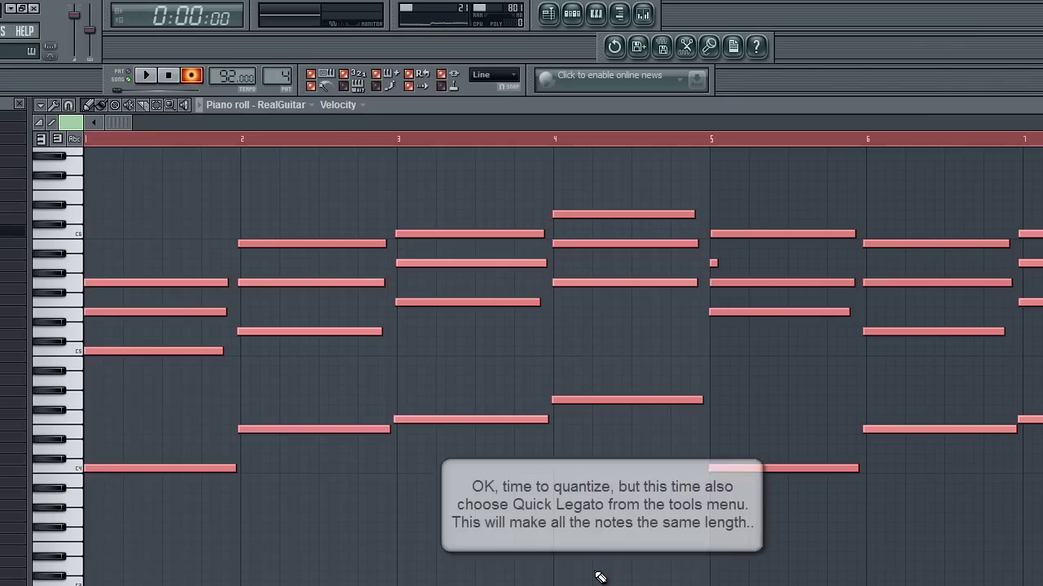
{"action": "left_click", "coordinate": [40, 107]}
{"action": "left_click", "coordinate": [54, 106]}
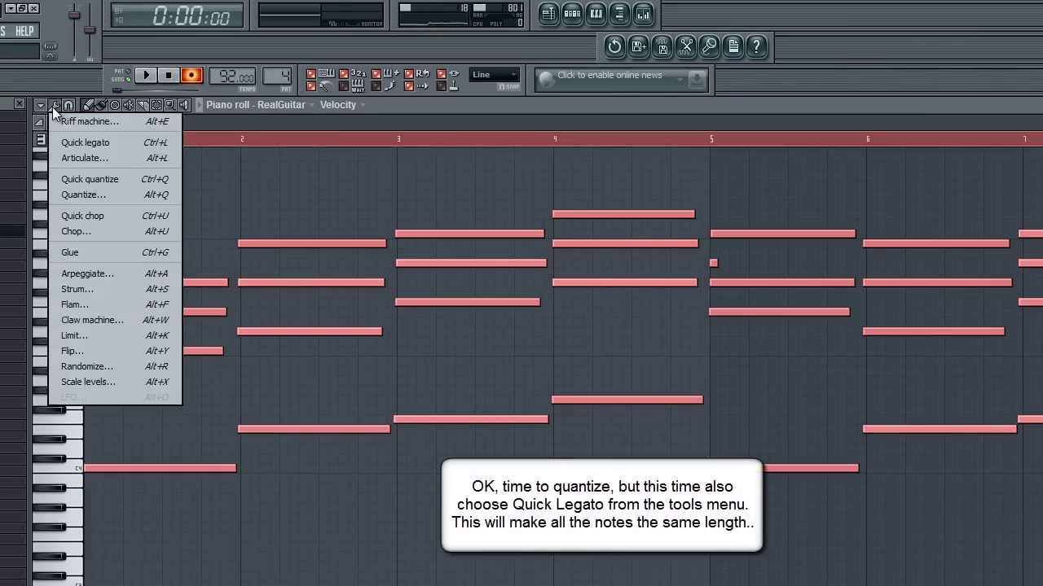
{"action": "left_click", "coordinate": [86, 194]}
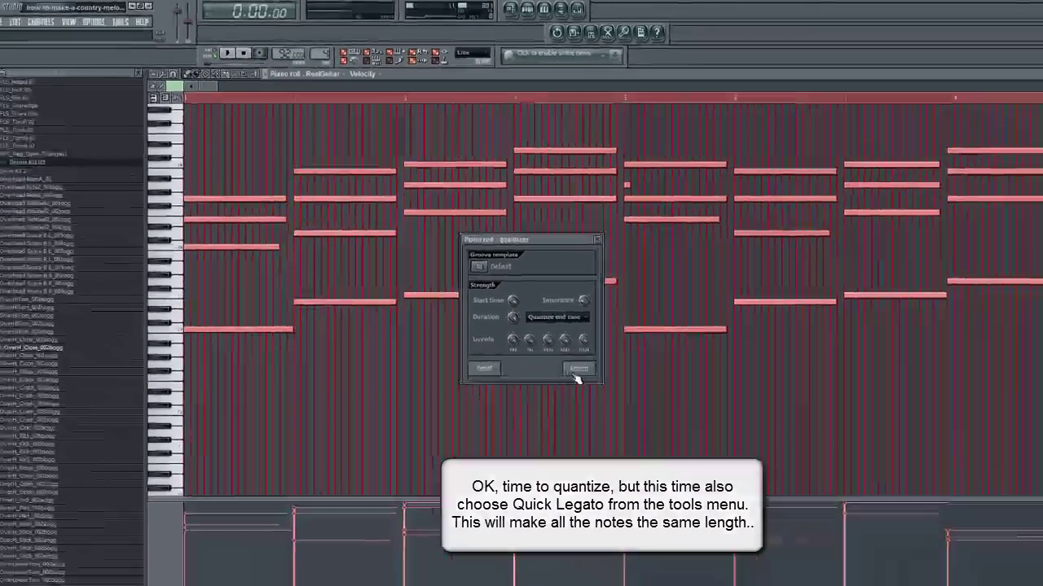
{"action": "left_click", "coordinate": [578, 371]}
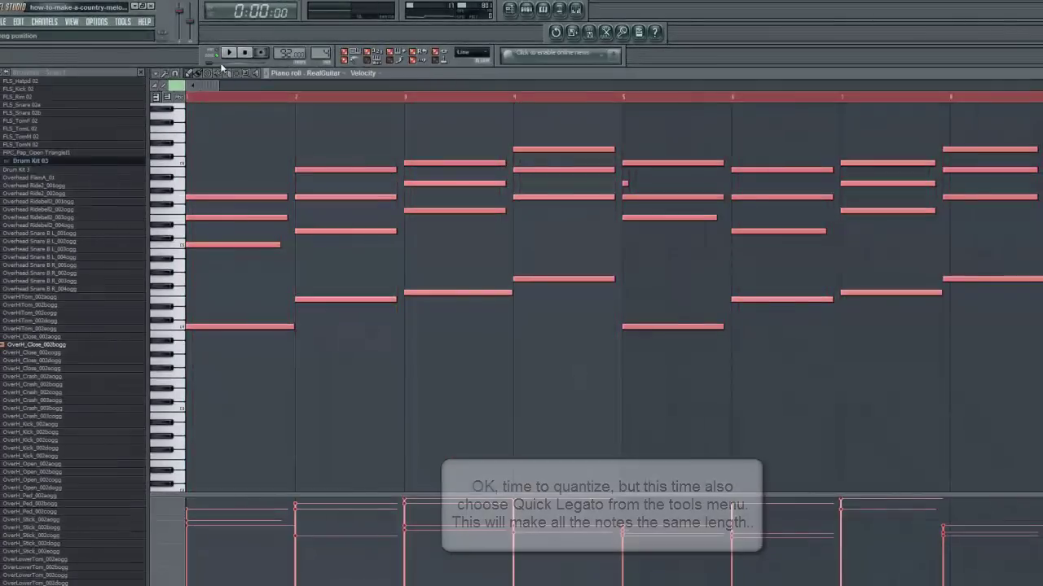
{"action": "left_click", "coordinate": [171, 77]}
{"action": "left_click", "coordinate": [192, 100]}
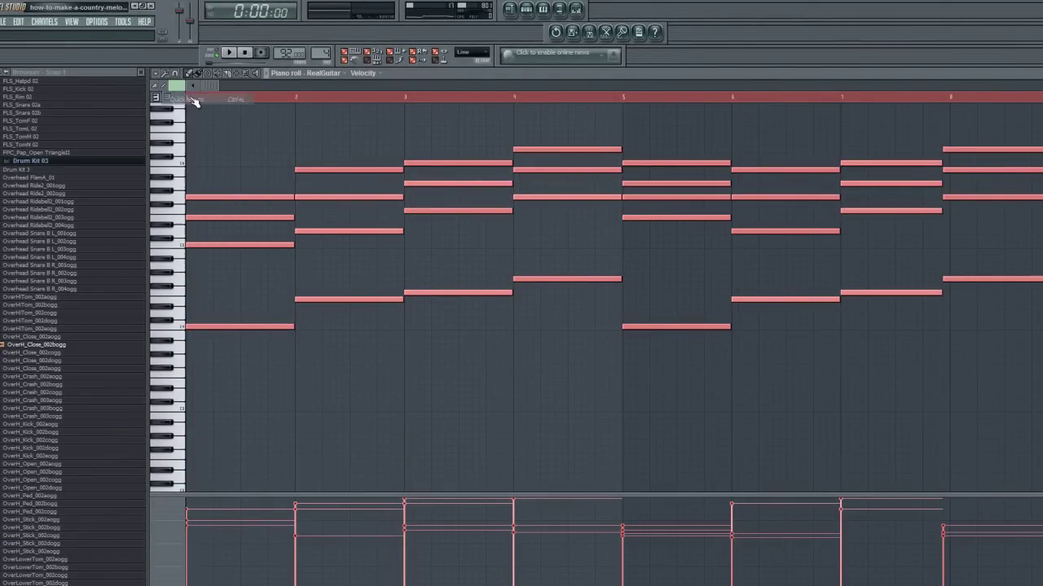
Step: Play the guitar pattern through bar 5 and check the note properties of that bar's two lowest notes
{"action": "left_click", "coordinate": [228, 52]}
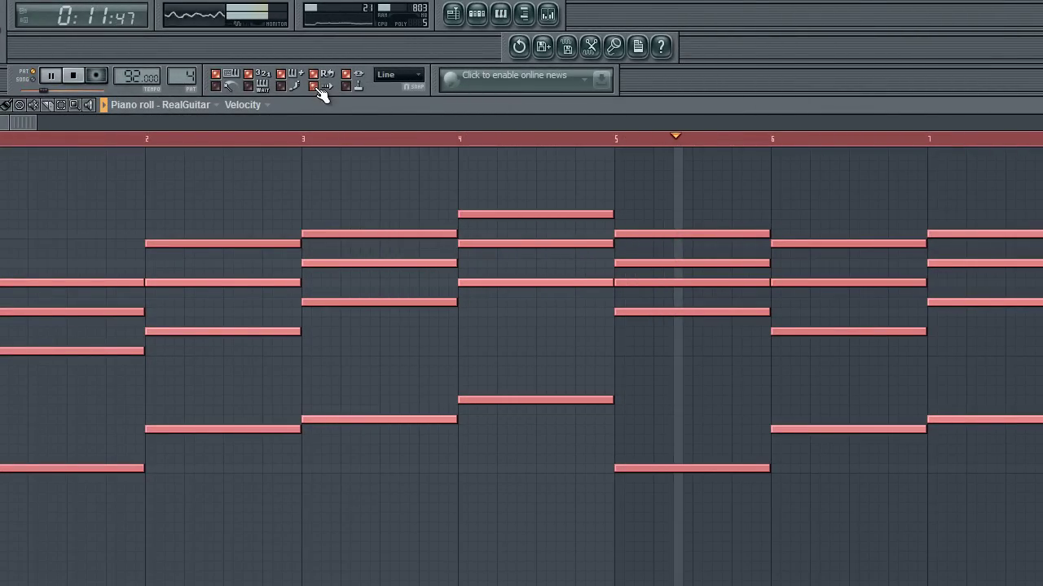
{"action": "left_click", "coordinate": [50, 76]}
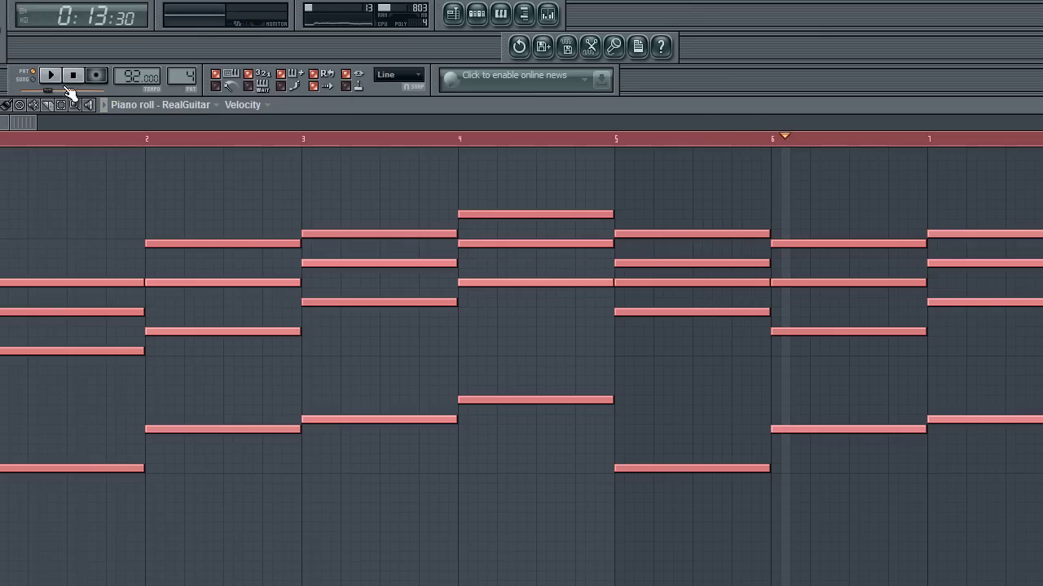
{"action": "left_click", "coordinate": [641, 206], "text": "ctrl"}
{"action": "left_click", "coordinate": [632, 236]}
{"action": "left_click", "coordinate": [630, 264]}
{"action": "left_click", "coordinate": [630, 282]}
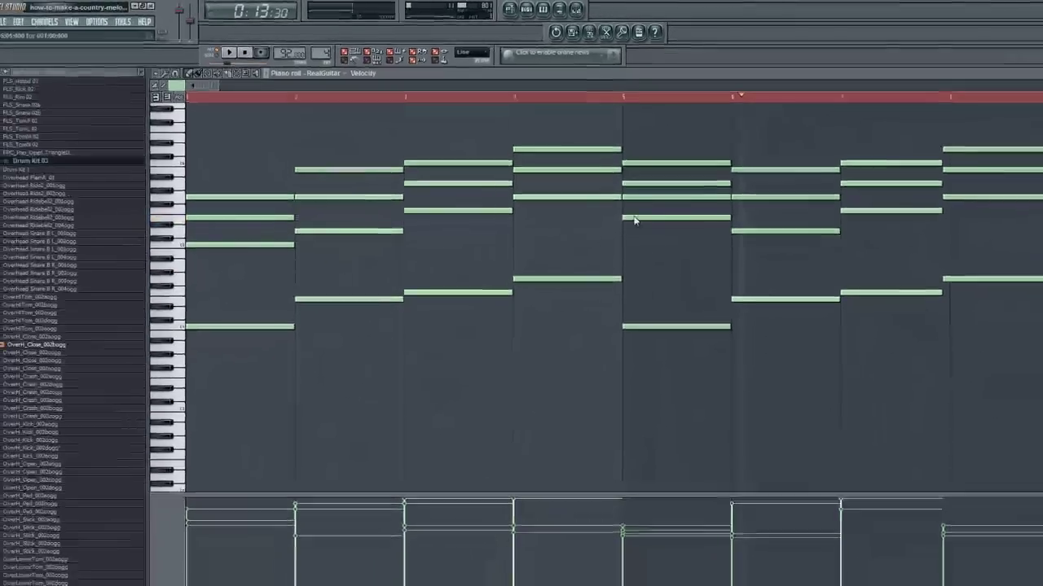
{"action": "double_click", "coordinate": [632, 312]}
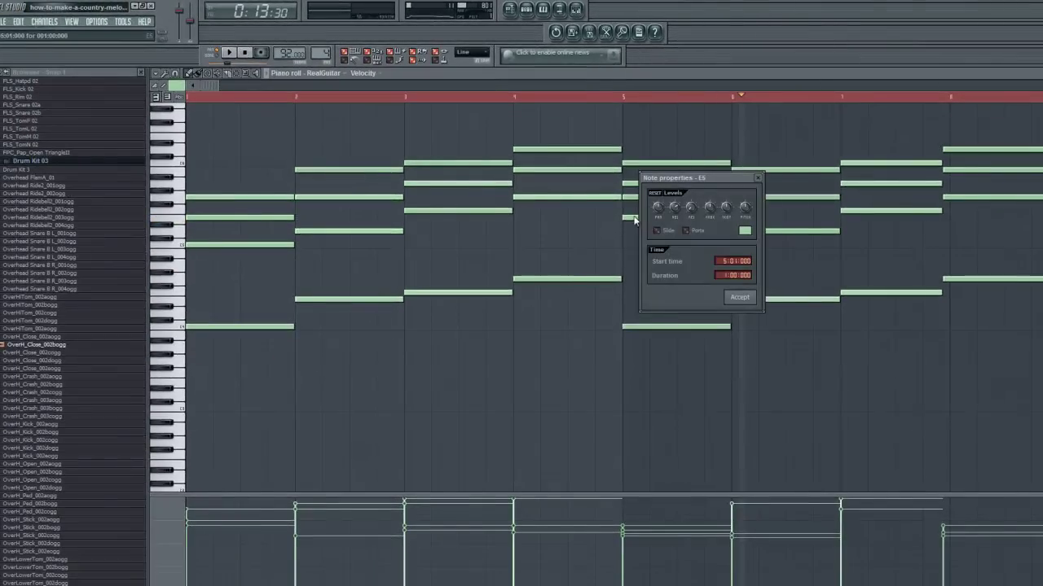
{"action": "left_click", "coordinate": [732, 298]}
{"action": "double_click", "coordinate": [655, 326]}
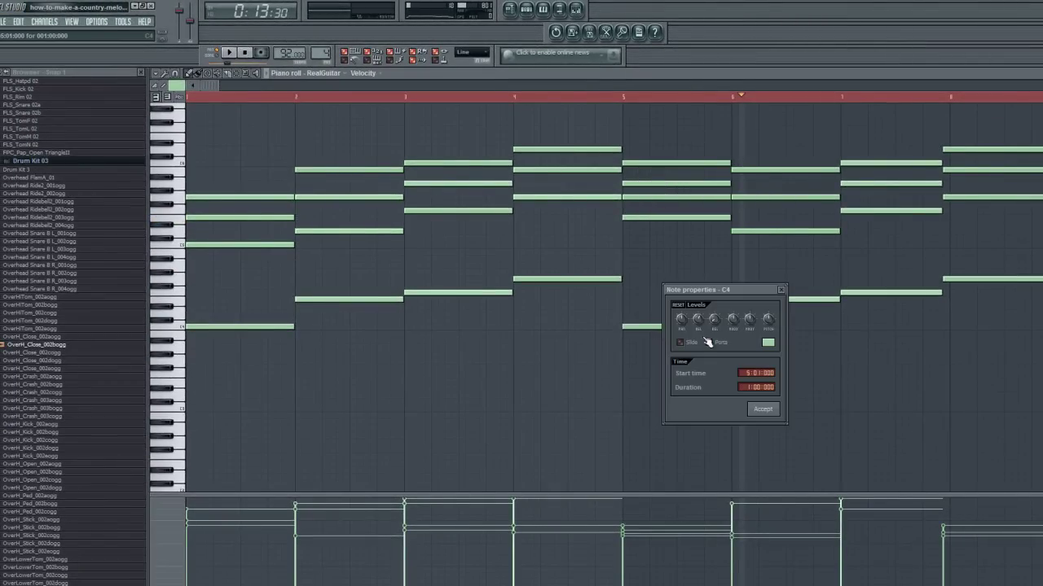
{"action": "left_click", "coordinate": [762, 409]}
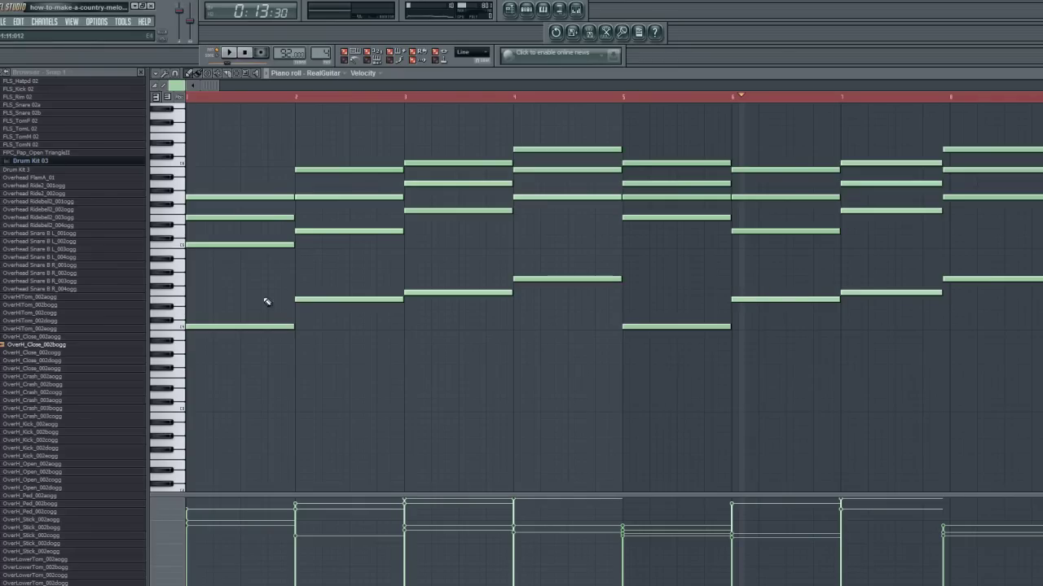
Step: Audition bar 5's chord notes, delete the second-highest one, and check playback of the guitar pattern
{"action": "left_click", "coordinate": [627, 215]}
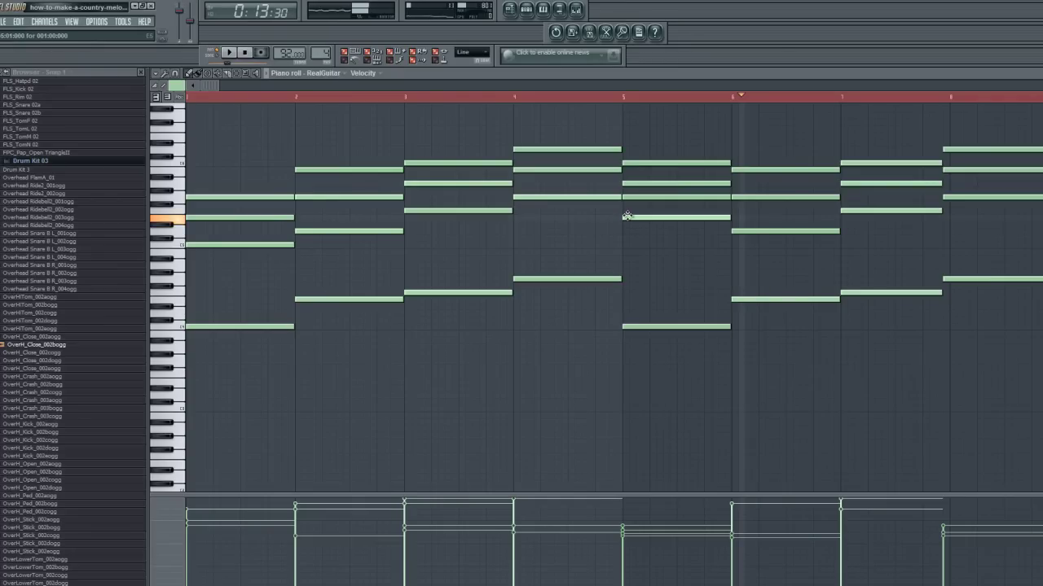
{"action": "left_click", "coordinate": [634, 198]}
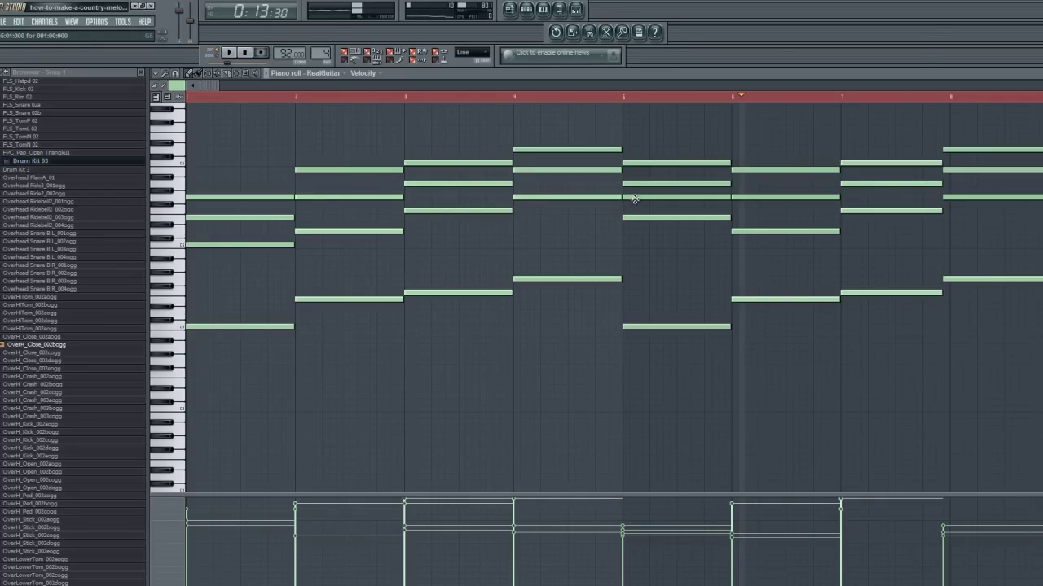
{"action": "left_click", "coordinate": [635, 183]}
{"action": "right_click", "coordinate": [636, 184]}
{"action": "left_click", "coordinate": [623, 162]}
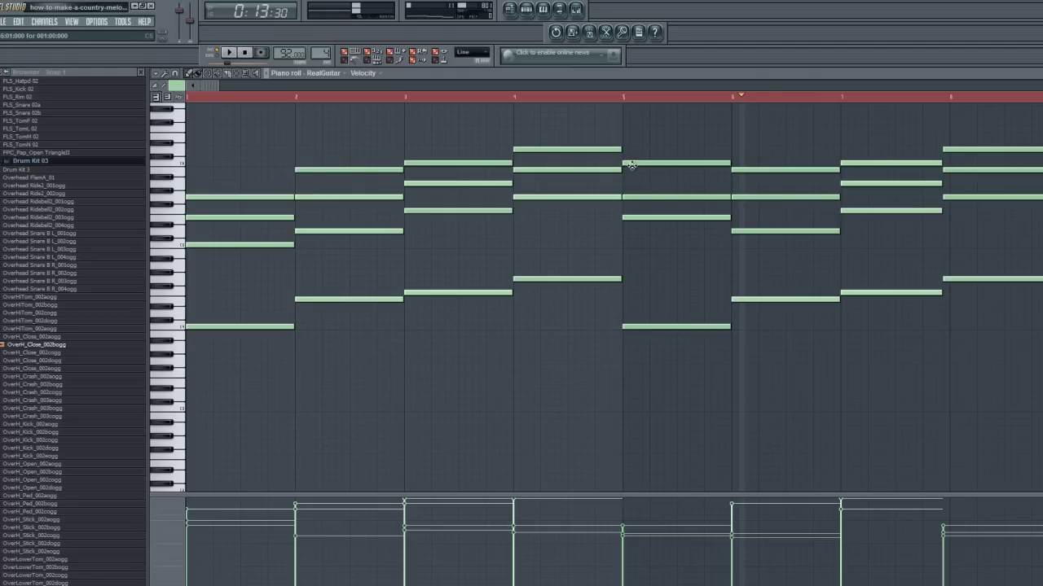
{"action": "left_click", "coordinate": [621, 102]}
{"action": "left_click", "coordinate": [229, 53]}
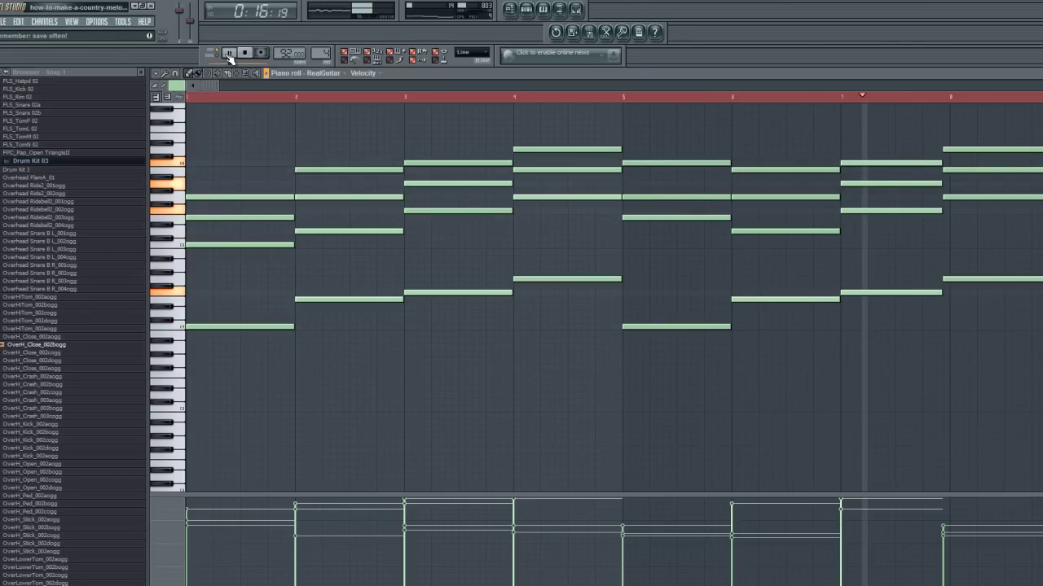
{"action": "left_click", "coordinate": [229, 53]}
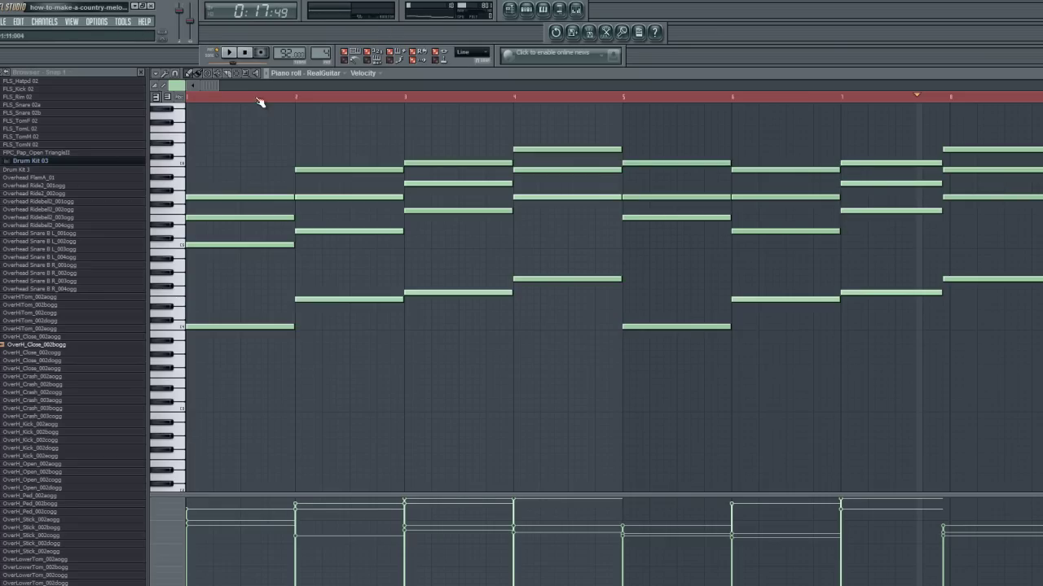
Step: Shift bar 8's guitar chord to start exactly on the bar line and extend bar 7's chord notes to meet it
{"action": "left_click", "coordinate": [236, 75]}
{"action": "left_click_drag", "start_coordinate": [1000, 322], "coordinate": [970, 142]}
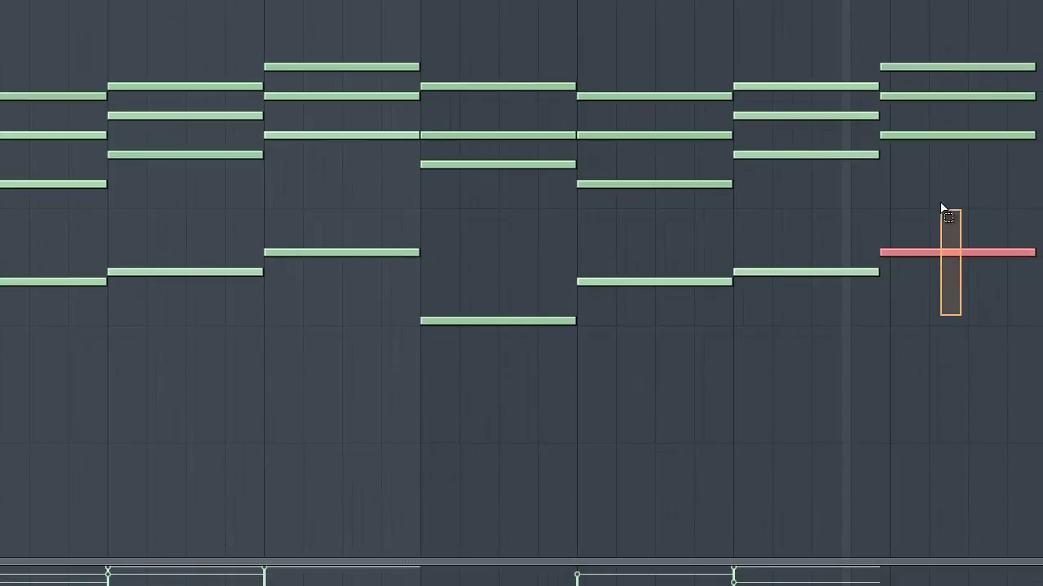
{"action": "left_click_drag", "start_coordinate": [917, 54], "coordinate": [885, 114]}
{"action": "left_click_drag", "start_coordinate": [874, 153], "coordinate": [884, 154]}
{"action": "left_click_drag", "start_coordinate": [874, 272], "coordinate": [884, 272]}
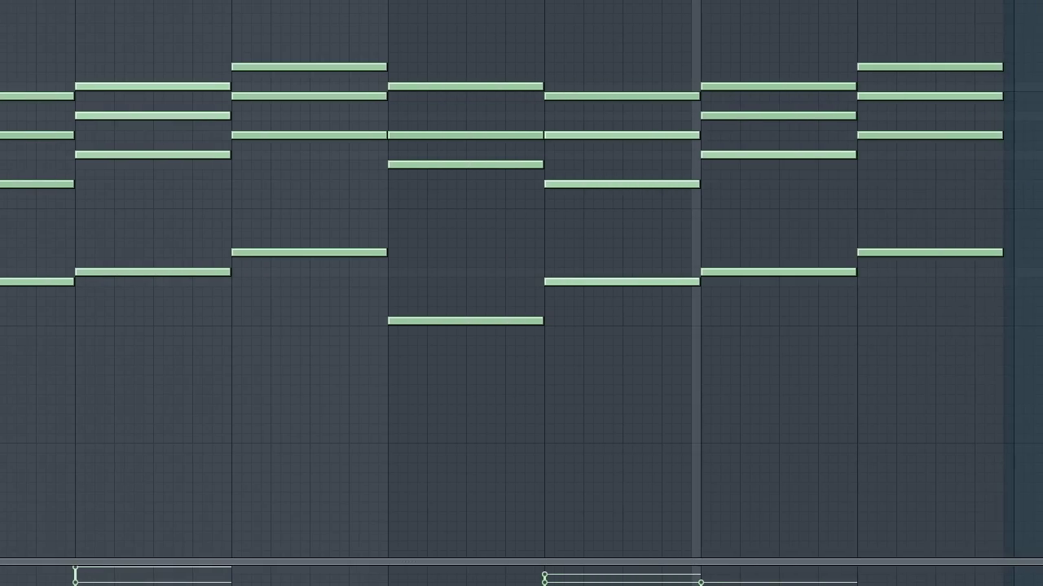
Step: Lengthen the four guitar chord notes of bar 16 so they end exactly on the bar line
{"action": "left_click_drag", "start_coordinate": [1000, 62], "coordinate": [1012, 96]}
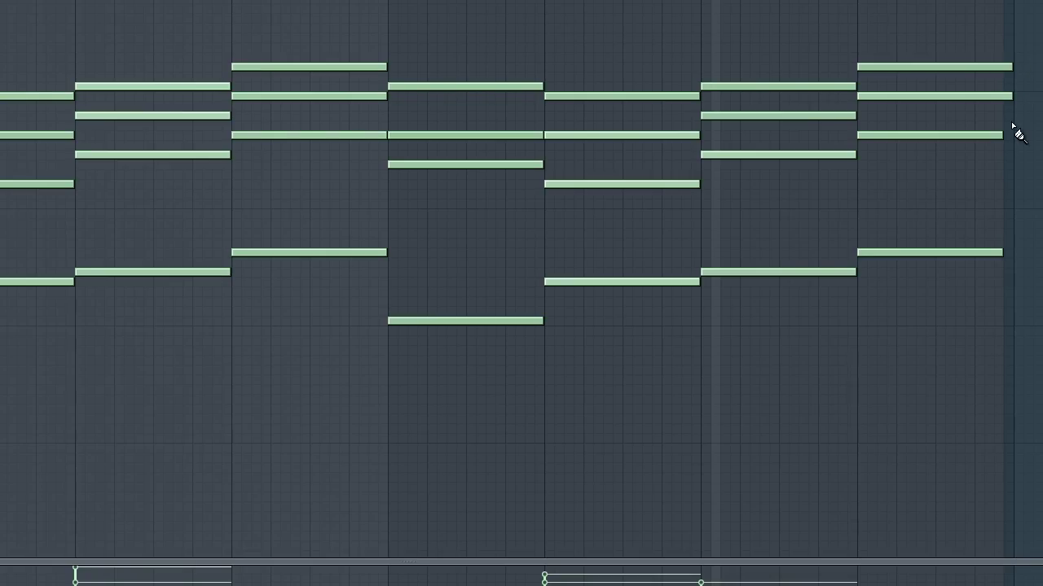
{"action": "left_click_drag", "start_coordinate": [998, 132], "coordinate": [1012, 135]}
{"action": "left_click_drag", "start_coordinate": [998, 248], "coordinate": [1011, 248]}
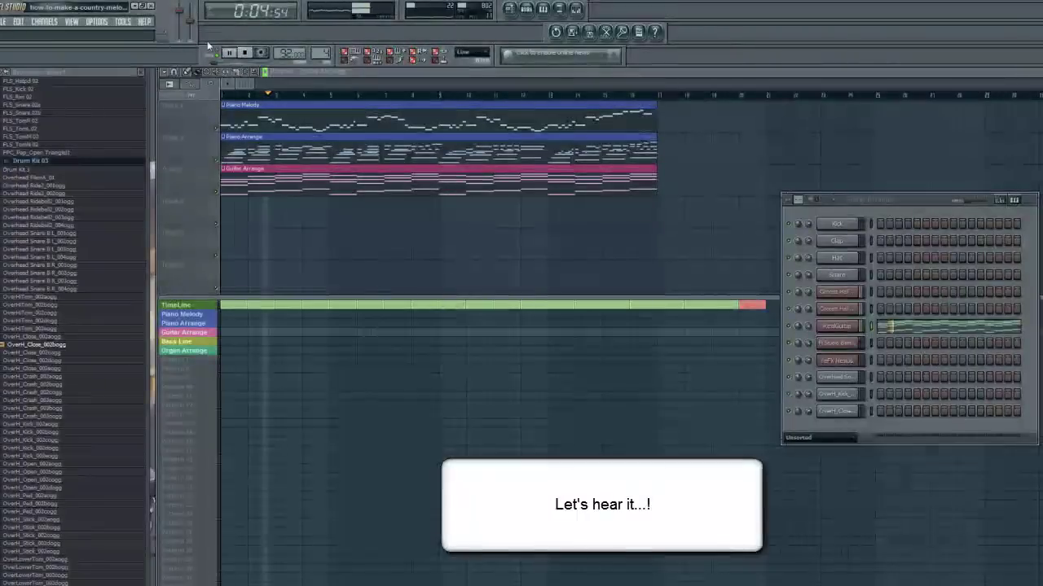
Step: Select the Bass Line pattern and the FLStudio Bass Finger channel, listen to the arrangement, and stop playback
{"action": "left_click", "coordinate": [200, 342]}
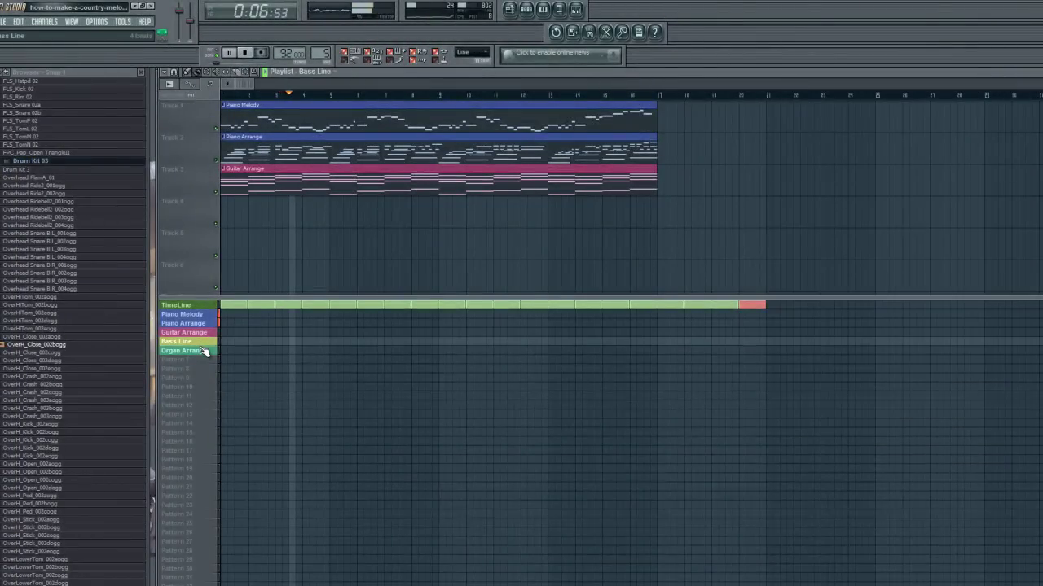
{"action": "left_click", "coordinate": [527, 11]}
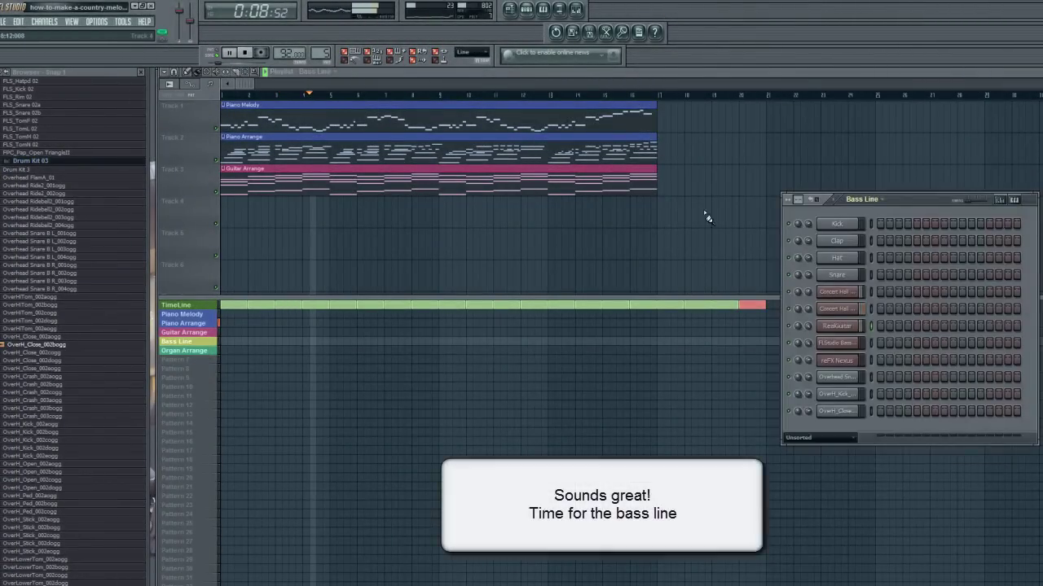
{"action": "left_click", "coordinate": [870, 342]}
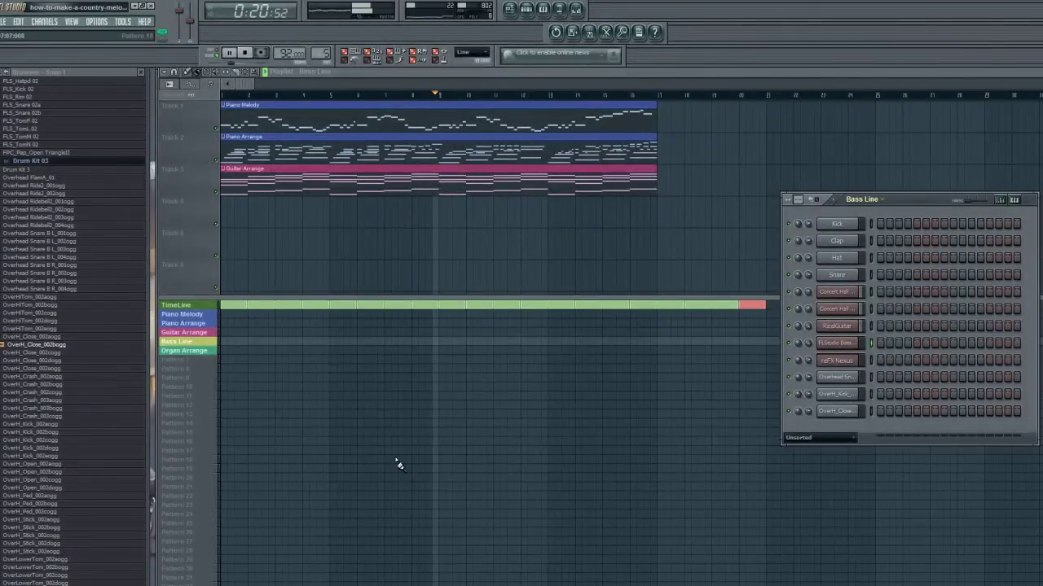
{"action": "left_click", "coordinate": [244, 52]}
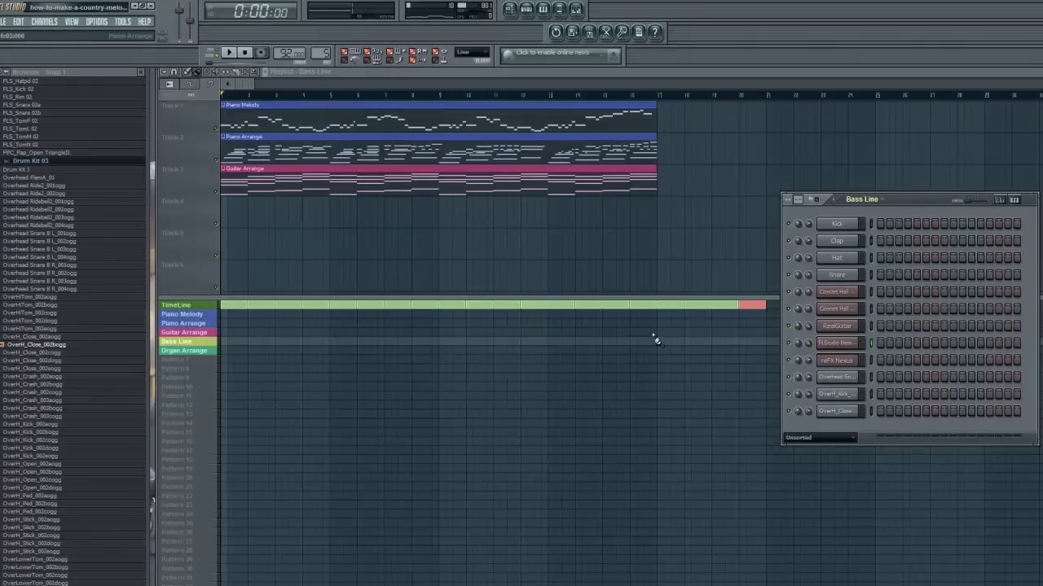
Step: Open the FLStudio Bass Finger channel's piano roll in the Bass Line pattern and show its lower octaves
{"action": "left_click", "coordinate": [527, 10]}
{"action": "left_click", "coordinate": [529, 10]}
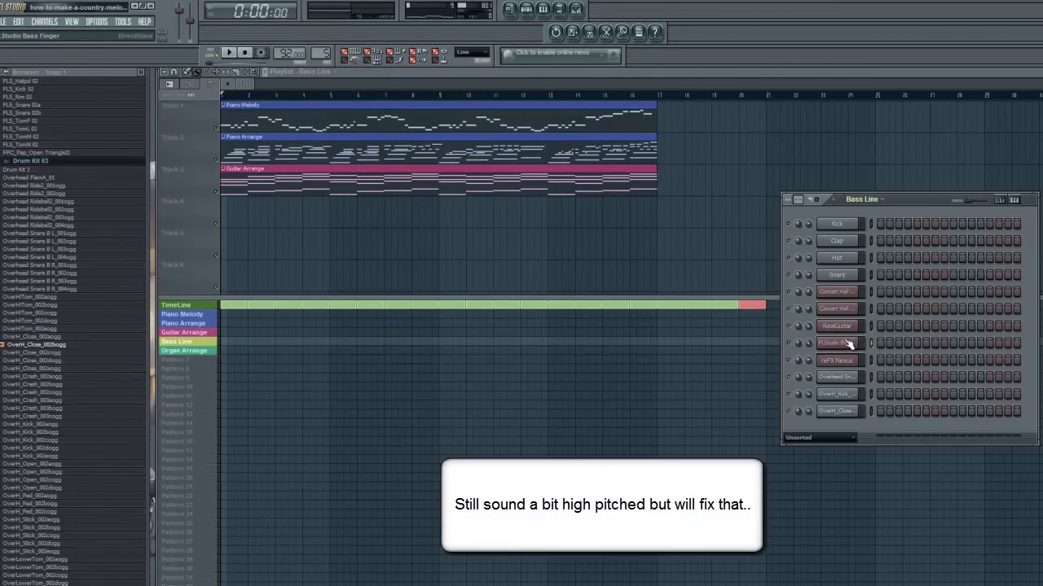
{"action": "right_click", "coordinate": [849, 344]}
{"action": "left_click", "coordinate": [890, 350]}
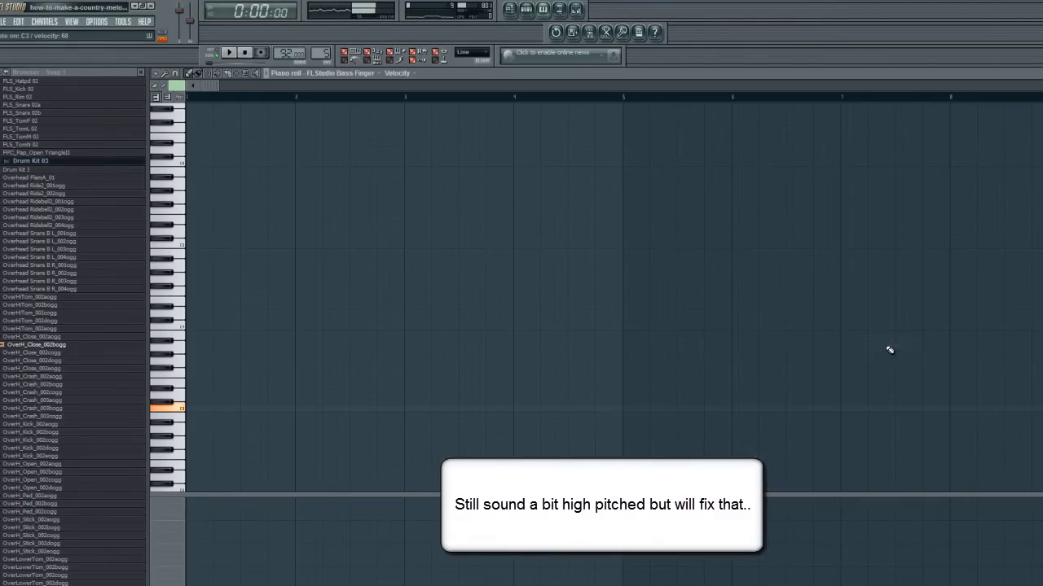
{"action": "scroll", "coordinate": [331, 272], "scroll_direction": "down", "scroll_amount": 5}
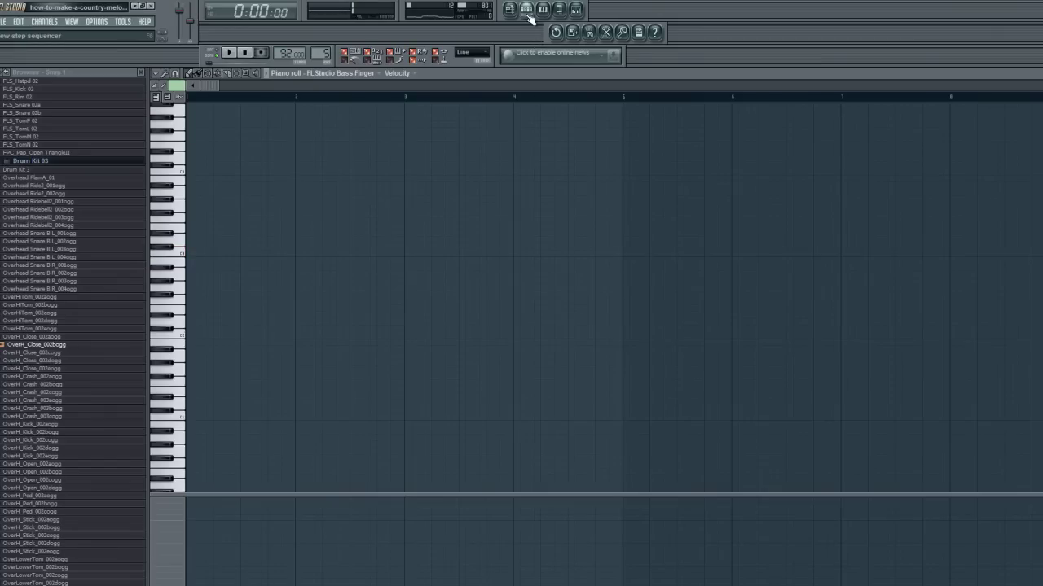
Step: Open the FLStudio Bass Finger channel's settings and move its root note one octave lower
{"action": "key", "text": "F6"}
{"action": "left_click", "coordinate": [843, 346]}
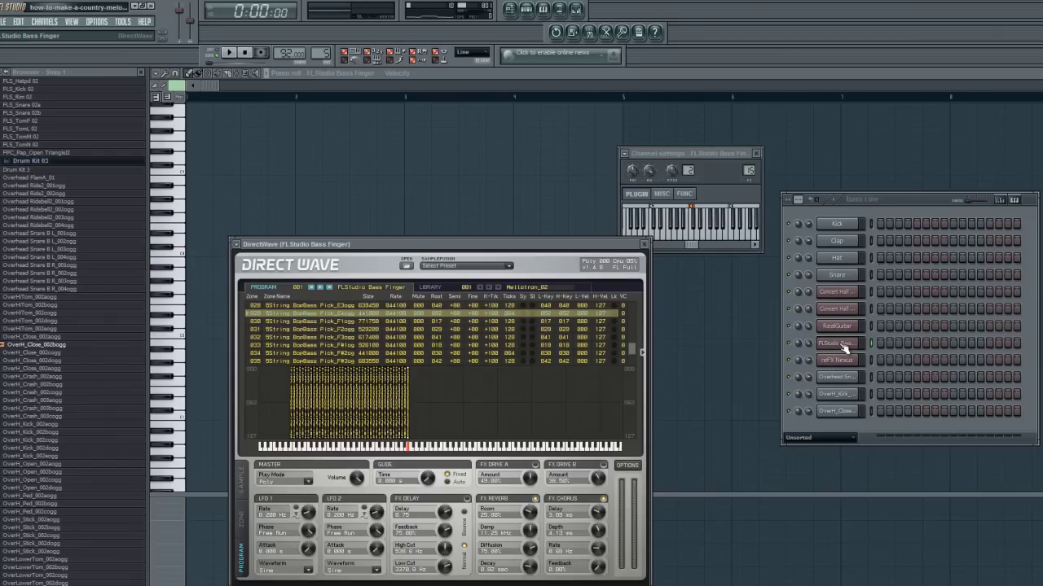
{"action": "left_click", "coordinate": [652, 212]}
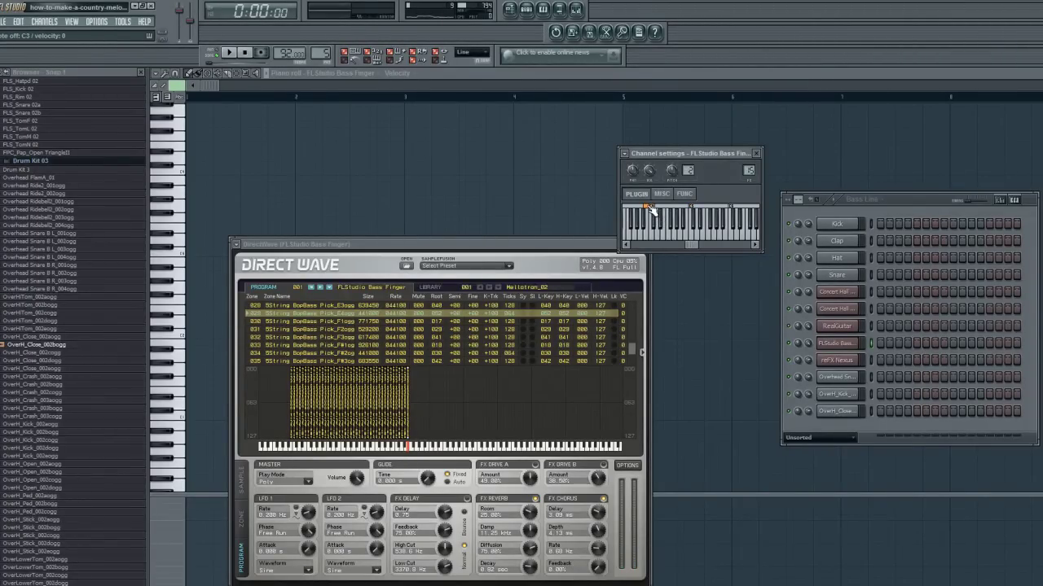
{"action": "left_click", "coordinate": [649, 210]}
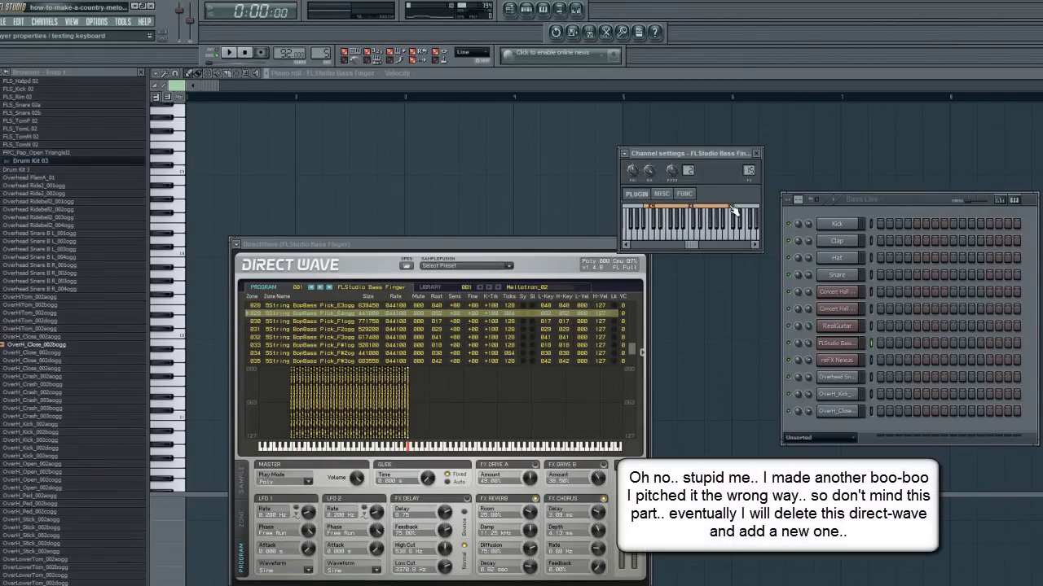
Step: Test keys on the Bass Finger channel's keyboard and extend its key range down into the lowest octaves
{"action": "left_click", "coordinate": [409, 446]}
{"action": "left_click", "coordinate": [704, 229]}
{"action": "left_click", "coordinate": [692, 236]}
{"action": "left_click", "coordinate": [661, 235]}
{"action": "left_click", "coordinate": [662, 234]}
{"action": "left_click", "coordinate": [656, 235]}
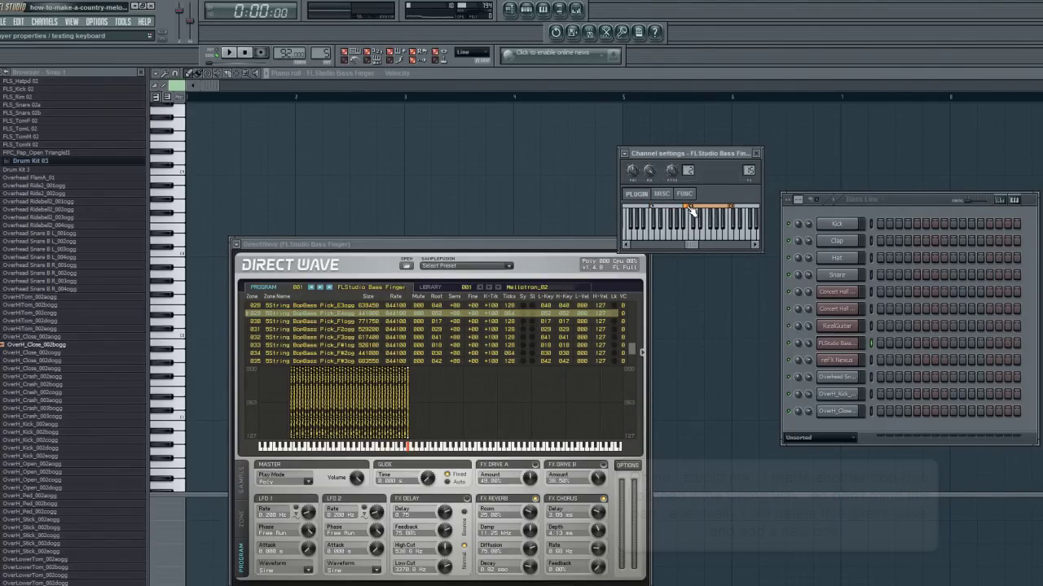
{"action": "left_click_drag", "start_coordinate": [668, 246], "coordinate": [652, 246]}
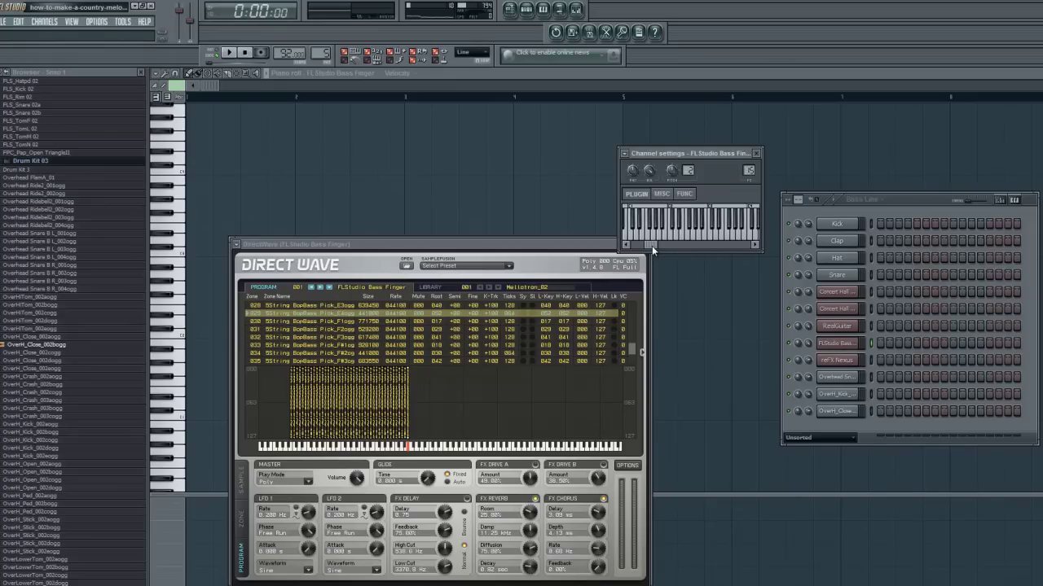
{"action": "left_click", "coordinate": [651, 239]}
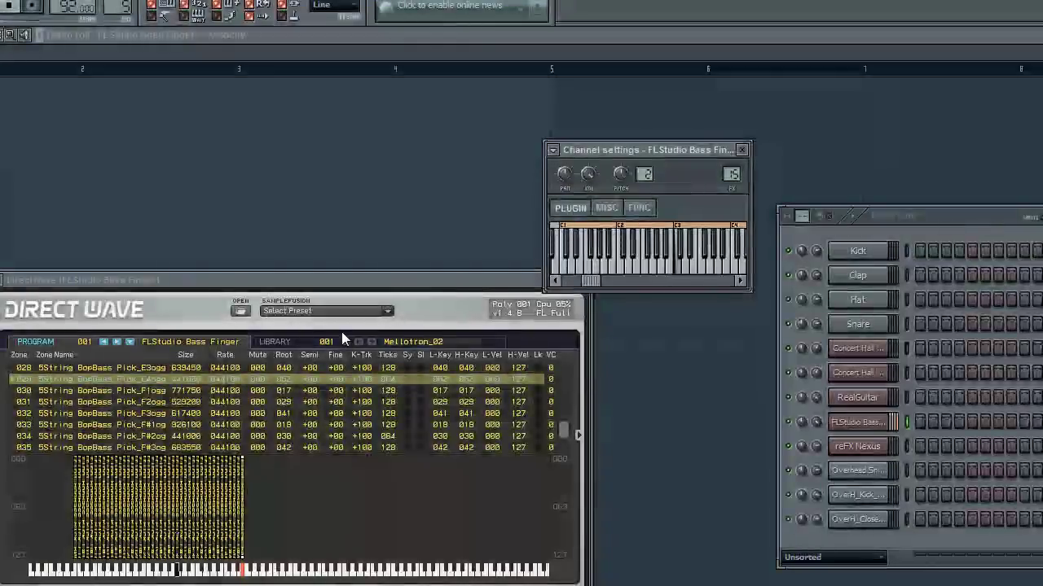
Step: Try recording a bass take in the FLStudio Bass Finger channel's piano roll, recording everything, and stop it
{"action": "key", "text": "F7"}
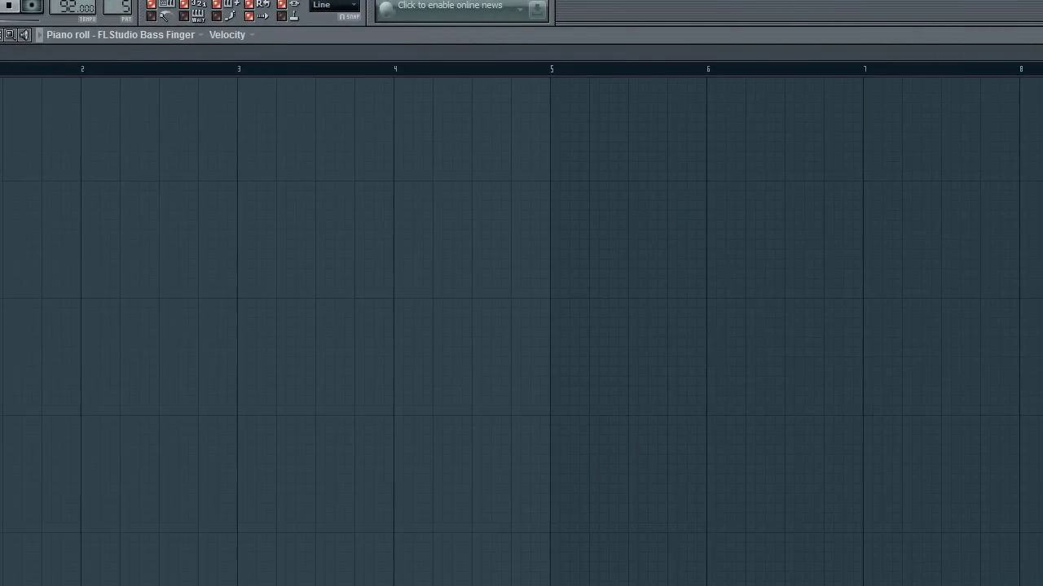
{"action": "left_click", "coordinate": [31, 6]}
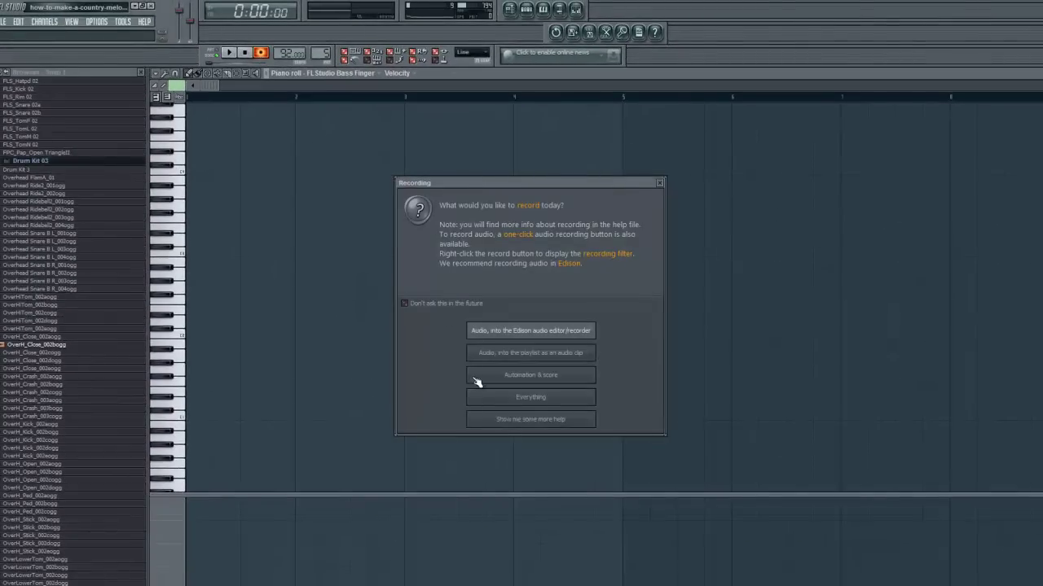
{"action": "left_click", "coordinate": [543, 403]}
{"action": "key", "text": "space"}
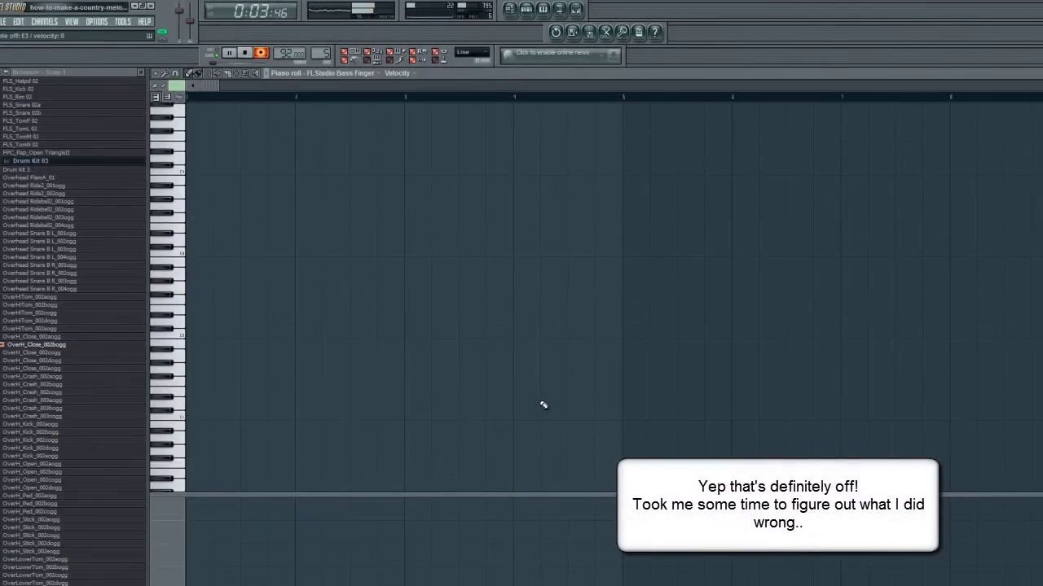
{"action": "key", "text": "space"}
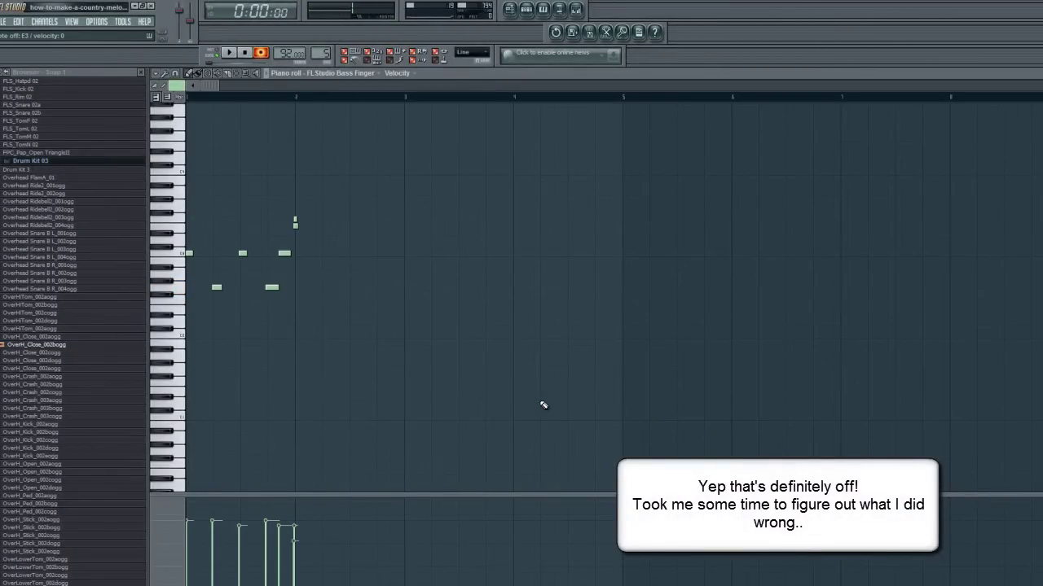
Step: Audition bass keys in several octaves, play the recorded take with the arrangement, close the piano roll and stop playback
{"action": "left_click", "coordinate": [181, 254]}
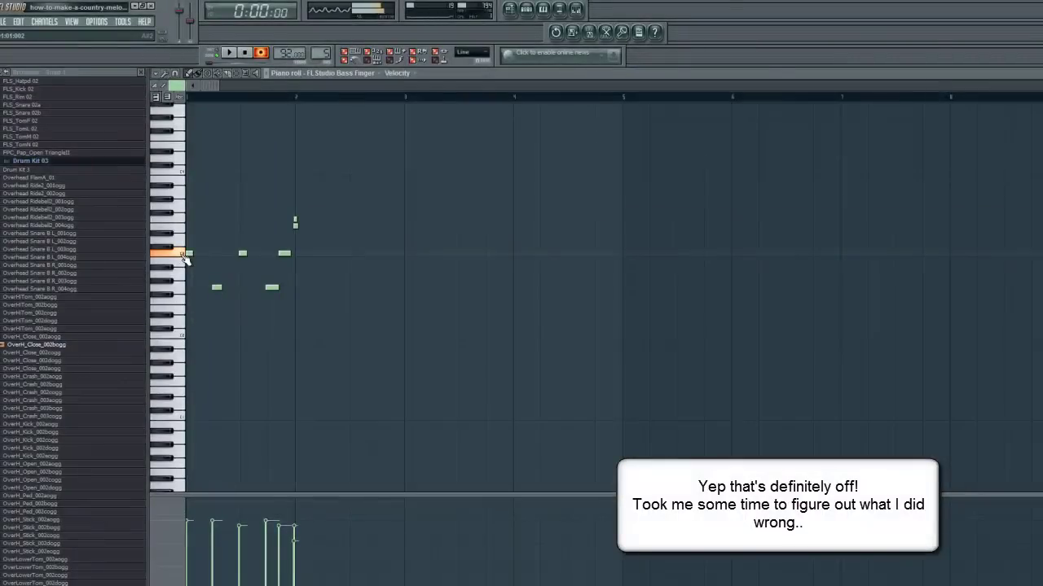
{"action": "left_click", "coordinate": [182, 373]}
{"action": "left_click", "coordinate": [187, 339]}
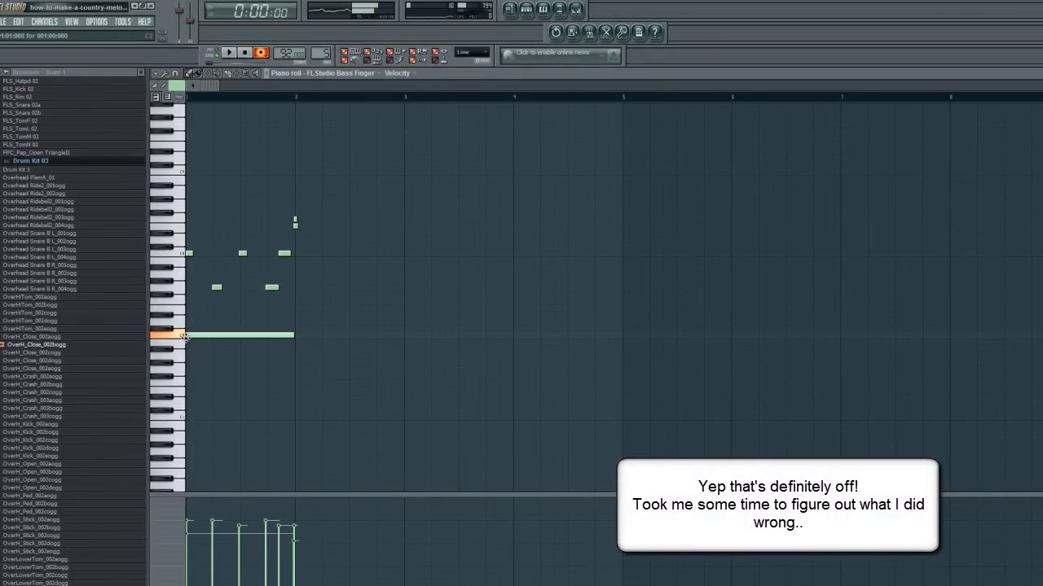
{"action": "left_click", "coordinate": [230, 53]}
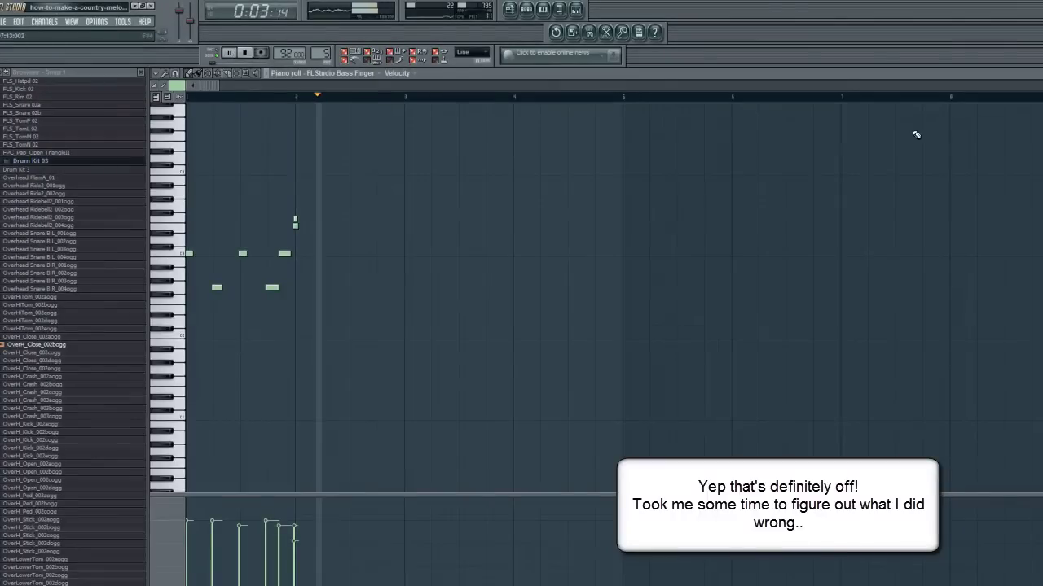
{"action": "left_click", "coordinate": [1042, 73]}
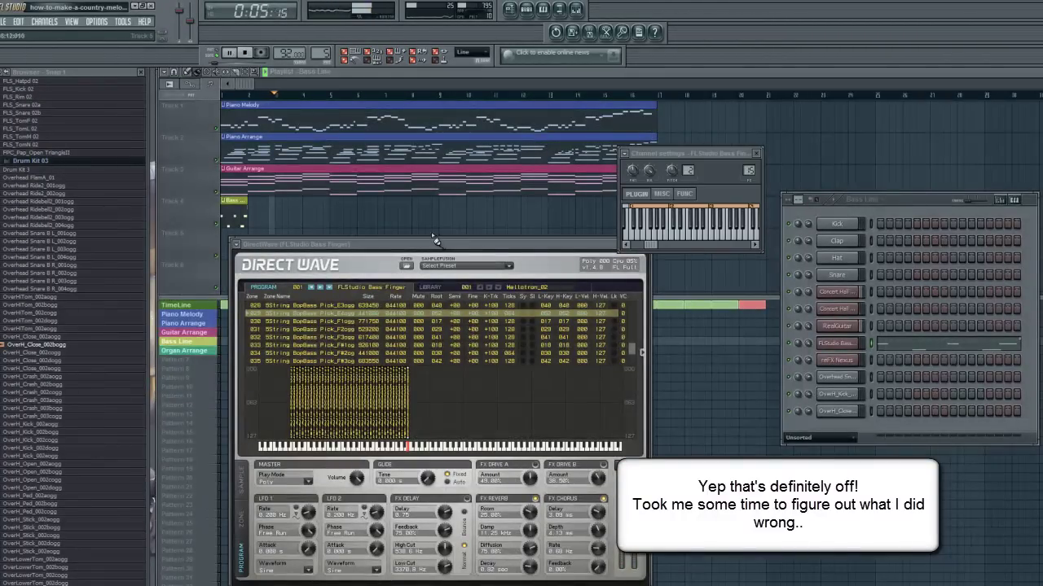
{"action": "key", "text": "space"}
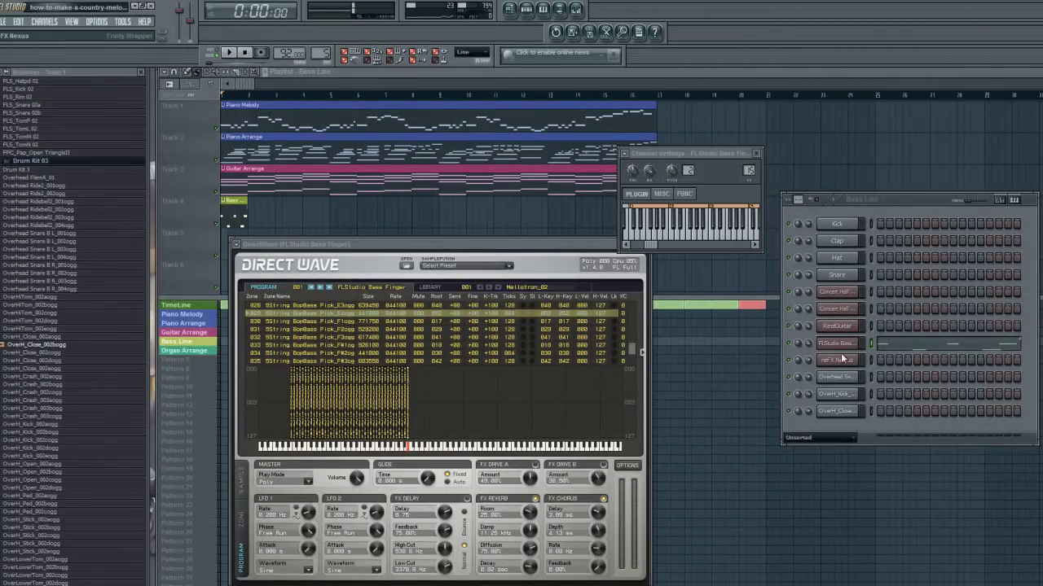
Step: Delete the FLStudio Bass Finger channel
{"action": "right_click", "coordinate": [862, 342]}
{"action": "left_click", "coordinate": [878, 472]}
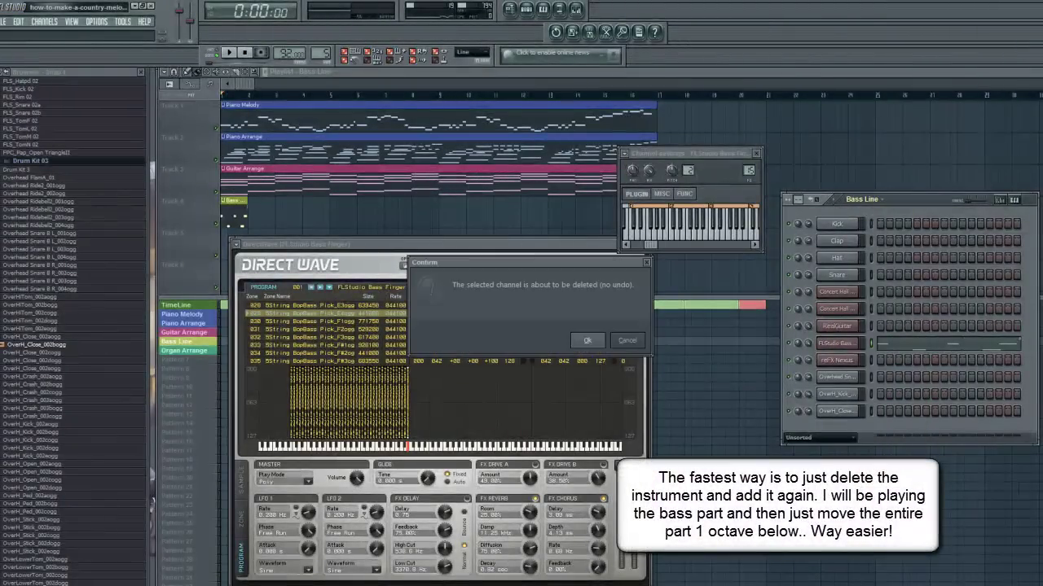
{"action": "left_click", "coordinate": [587, 342]}
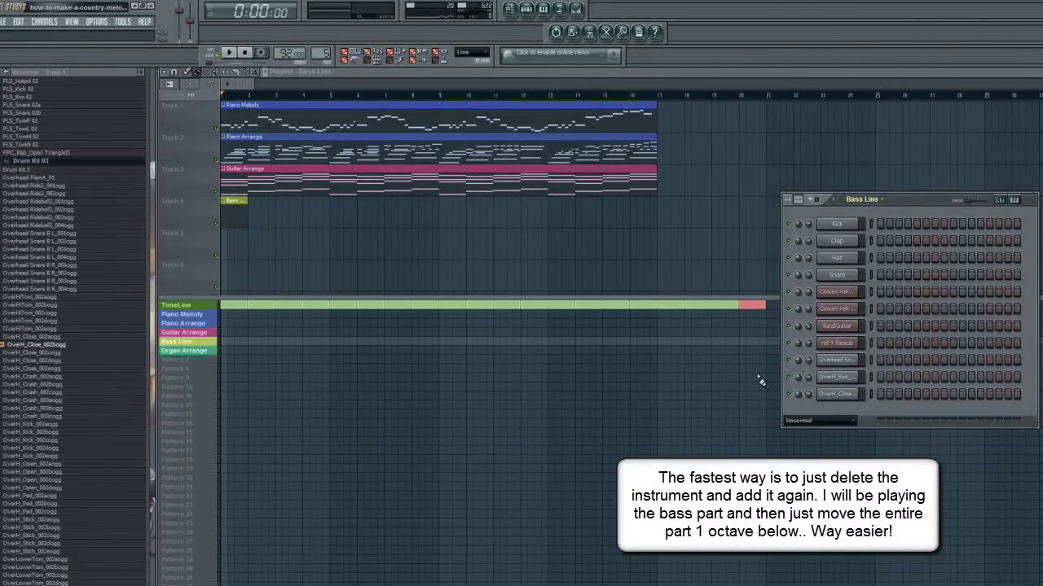
Step: Add a new DirectWave instrument channel
{"action": "left_click", "coordinate": [46, 22]}
{"action": "mouse_move", "coordinate": [49, 34]}
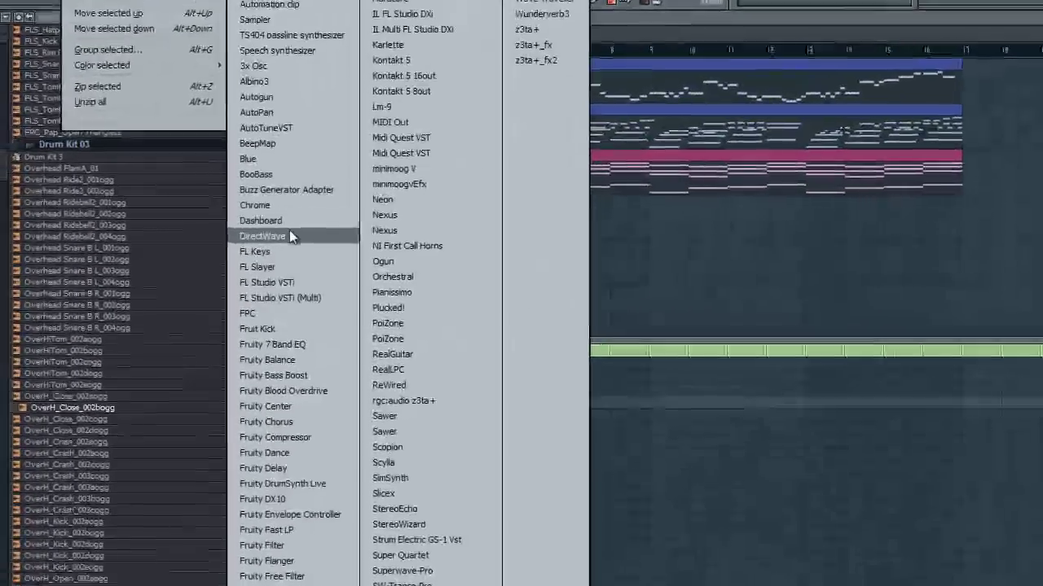
{"action": "left_click", "coordinate": [175, 225]}
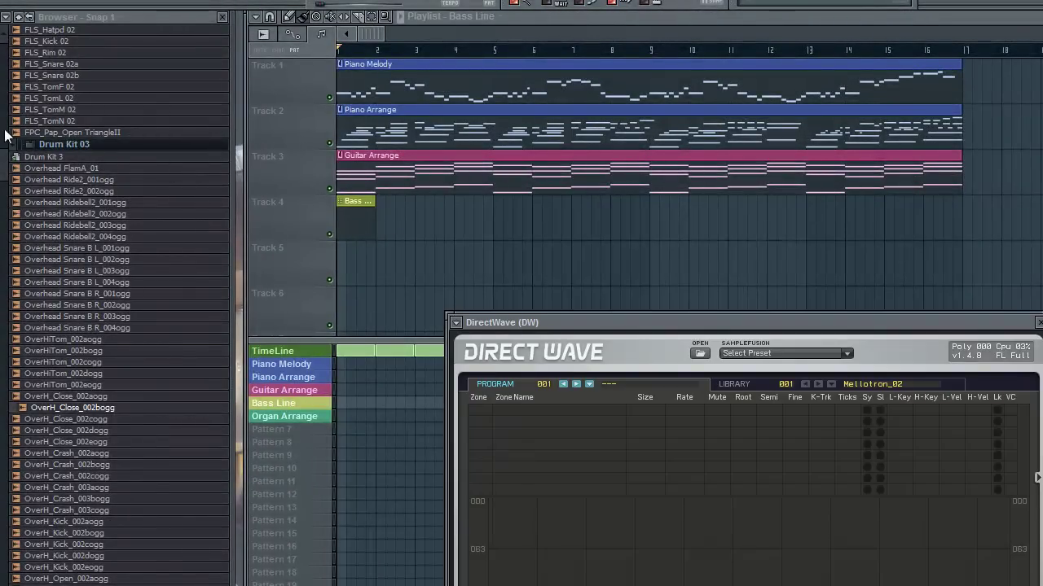
Step: Find the FLStudio Bass Finger preset in the browser's Guitar > Bass folder and load it into DirectWave
{"action": "scroll", "coordinate": [2, 181], "scroll_direction": "up", "scroll_amount": 12}
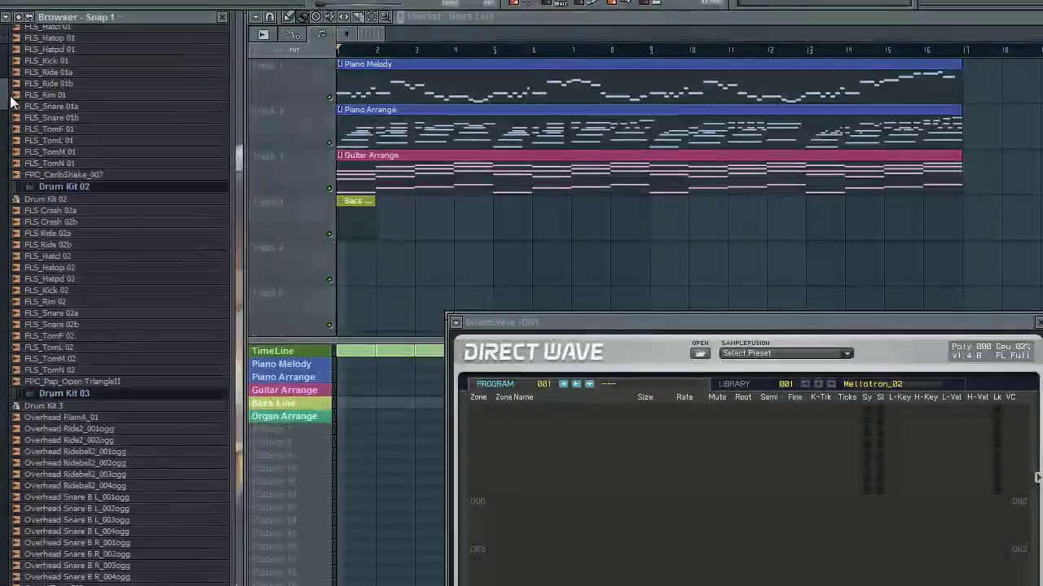
{"action": "scroll", "coordinate": [50, 300], "scroll_direction": "down", "scroll_amount": 15}
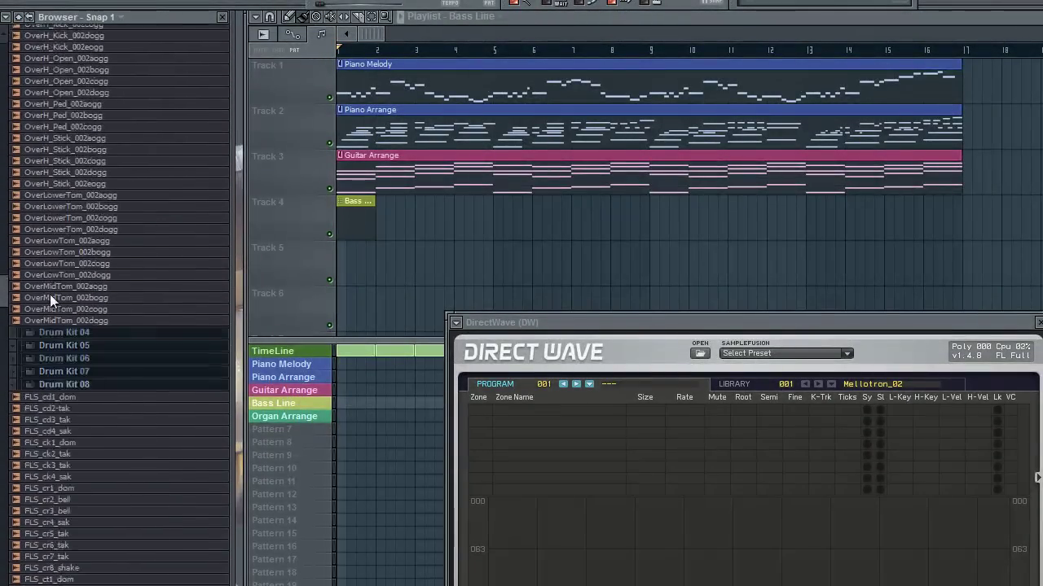
{"action": "scroll", "coordinate": [50, 294], "scroll_direction": "down", "scroll_amount": 10}
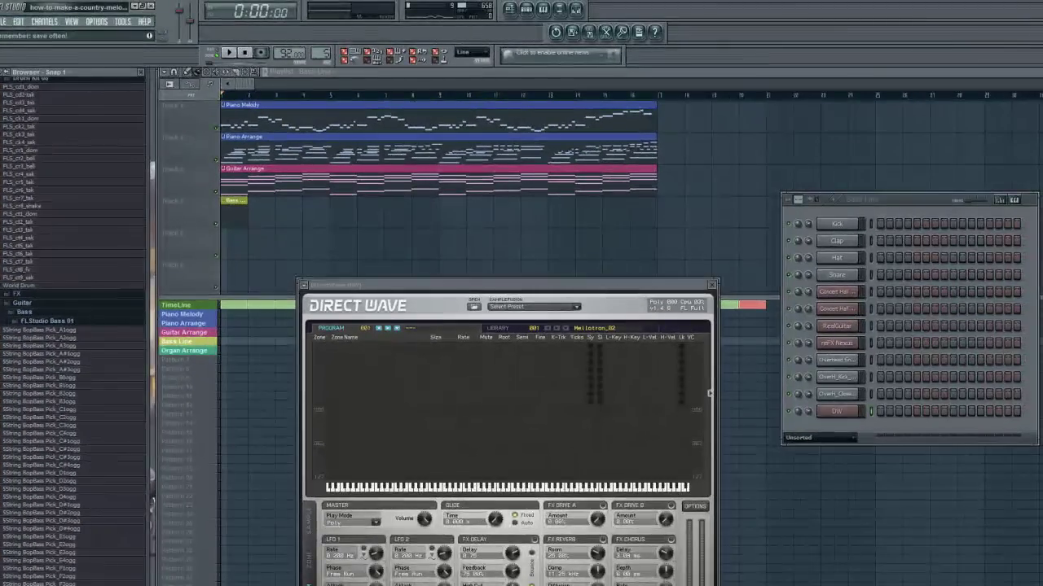
{"action": "scroll", "coordinate": [33, 456], "scroll_direction": "down", "scroll_amount": 5}
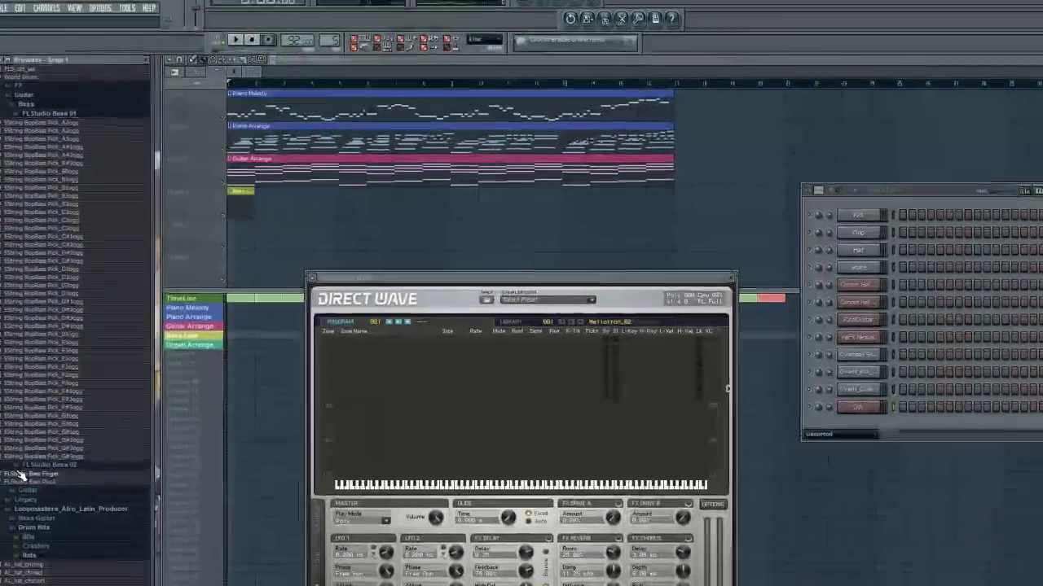
{"action": "left_click_drag", "start_coordinate": [22, 475], "coordinate": [425, 442]}
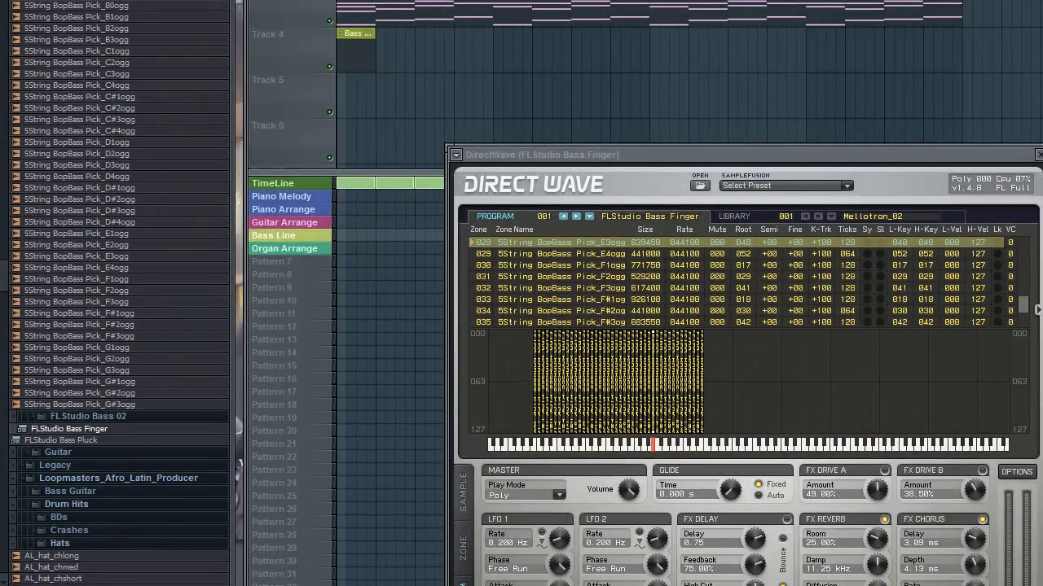
Step: Delete the Bass Line clip from playlist Track 4 and open the new FLStudio Bass Finger channel's piano roll
{"action": "right_click", "coordinate": [360, 46]}
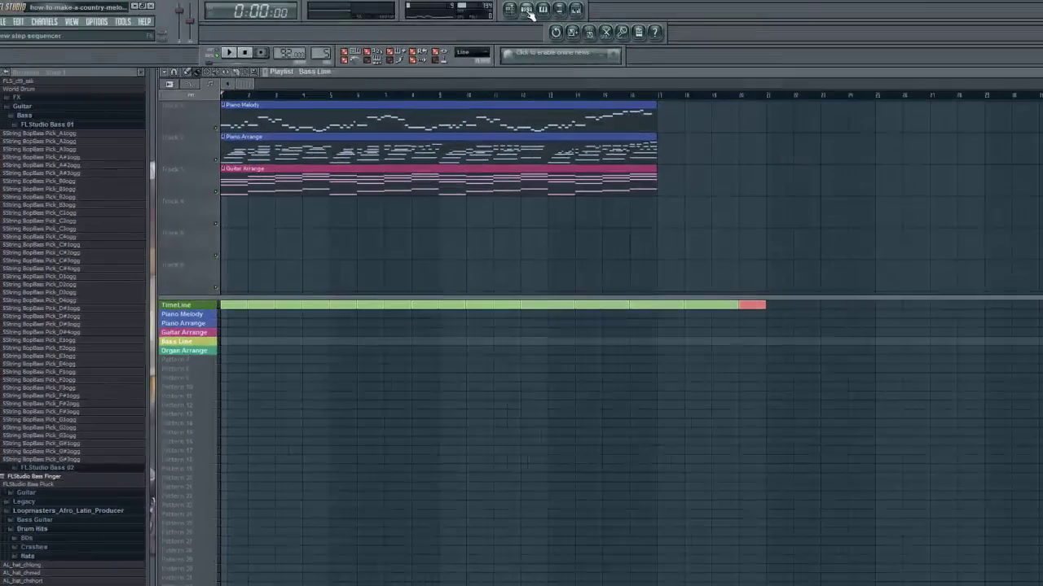
{"action": "left_click", "coordinate": [528, 12]}
{"action": "right_click", "coordinate": [855, 411]}
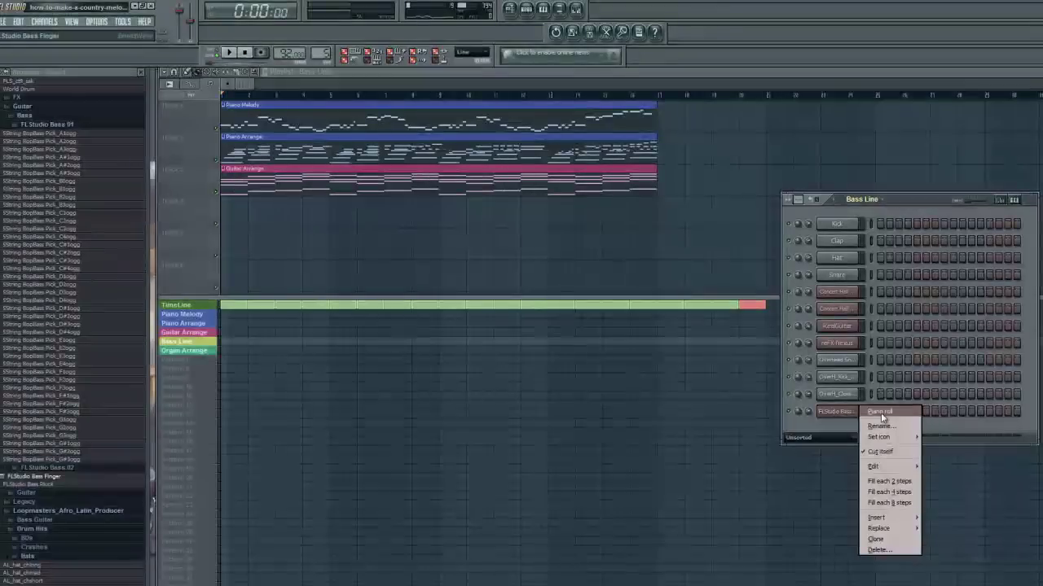
{"action": "left_click", "coordinate": [881, 413]}
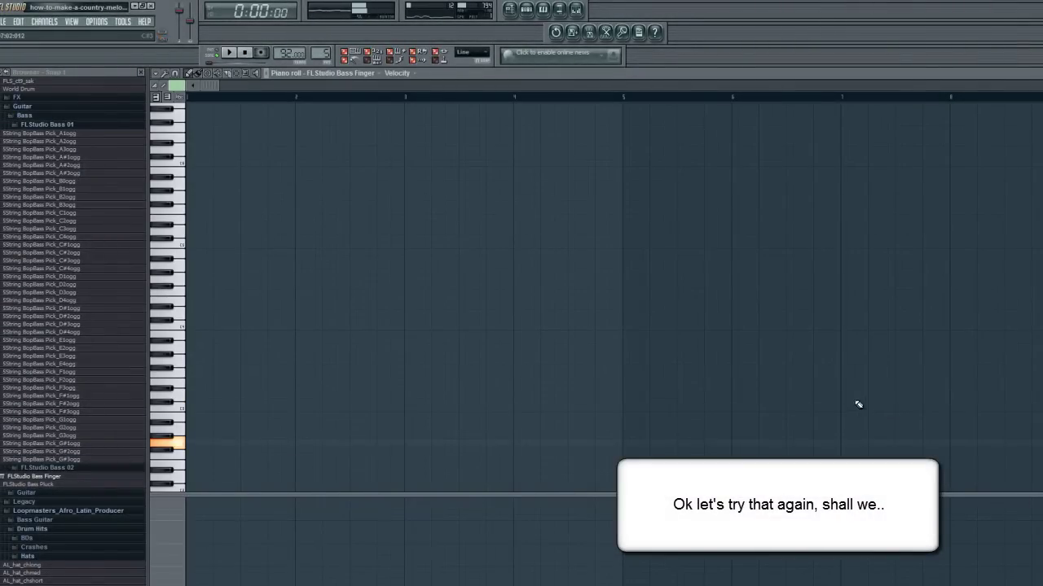
Step: Record the bass line on the FLStudio Bass Finger channel, recording everything, and stop when the part is finished
{"action": "left_click", "coordinate": [261, 52]}
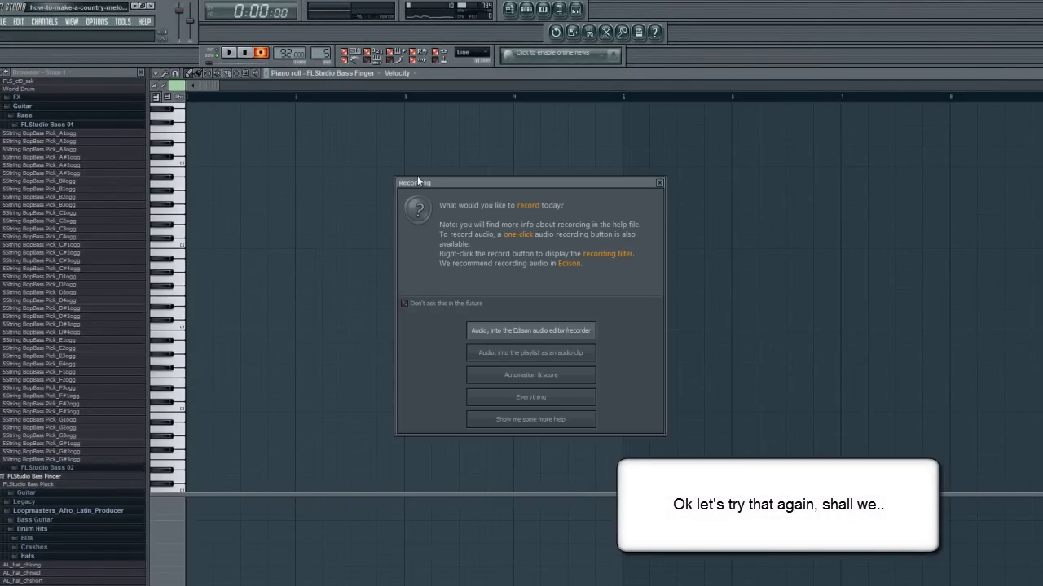
{"action": "left_click", "coordinate": [521, 397]}
{"action": "key", "text": "space"}
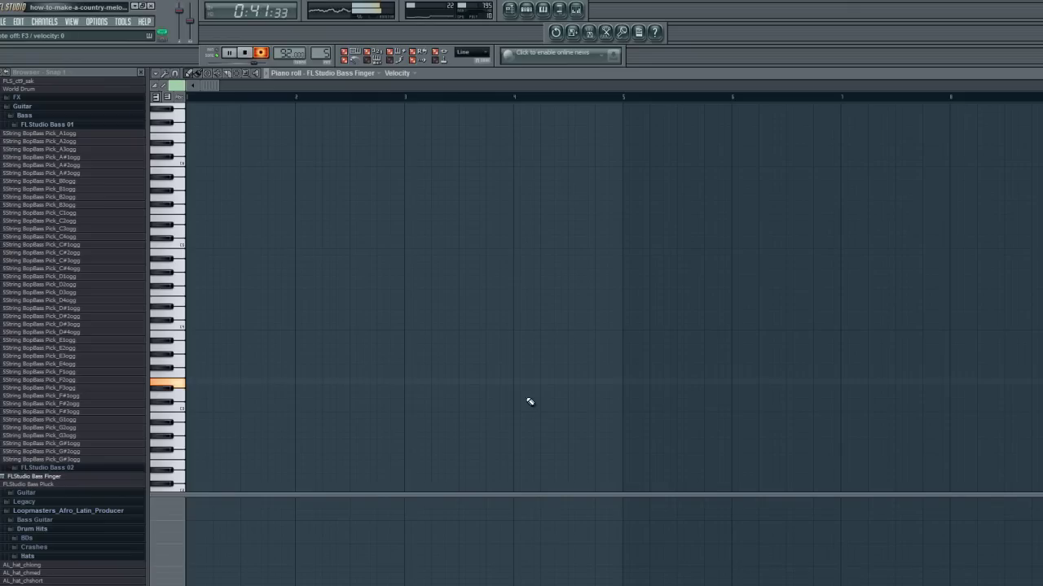
{"action": "key", "text": "space"}
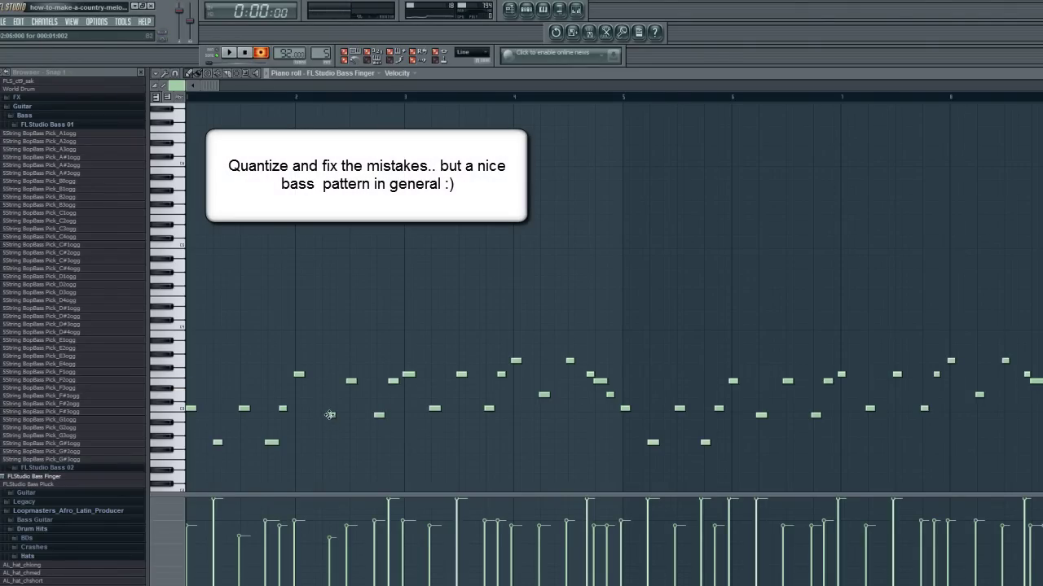
Step: Correct bar 2 of the bass line: move the first low note slightly earlier, replace the second, and lower the opening note one semitone
{"action": "left_click_drag", "start_coordinate": [330, 416], "coordinate": [324, 416]}
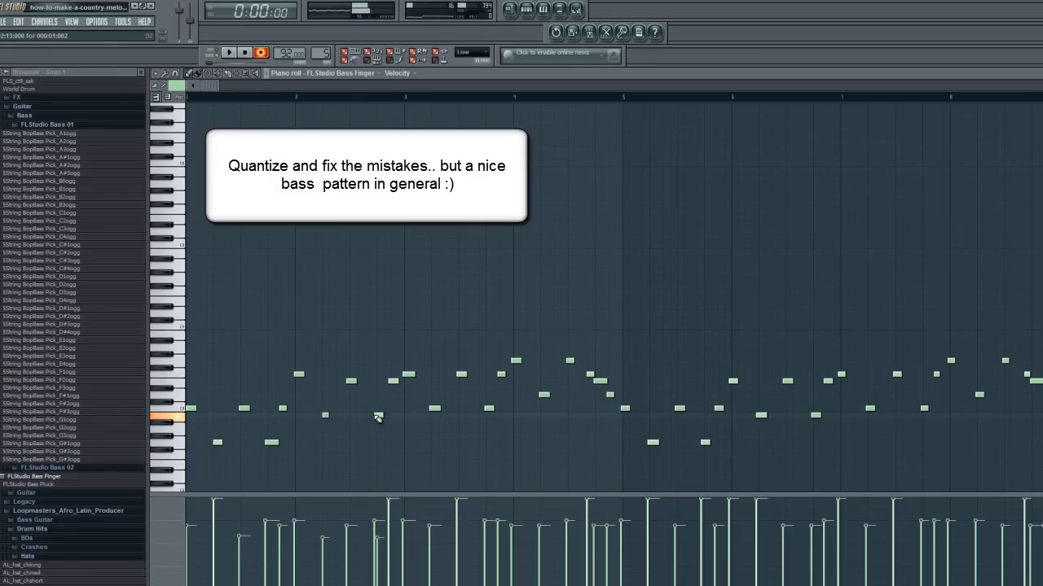
{"action": "right_click", "coordinate": [379, 414]}
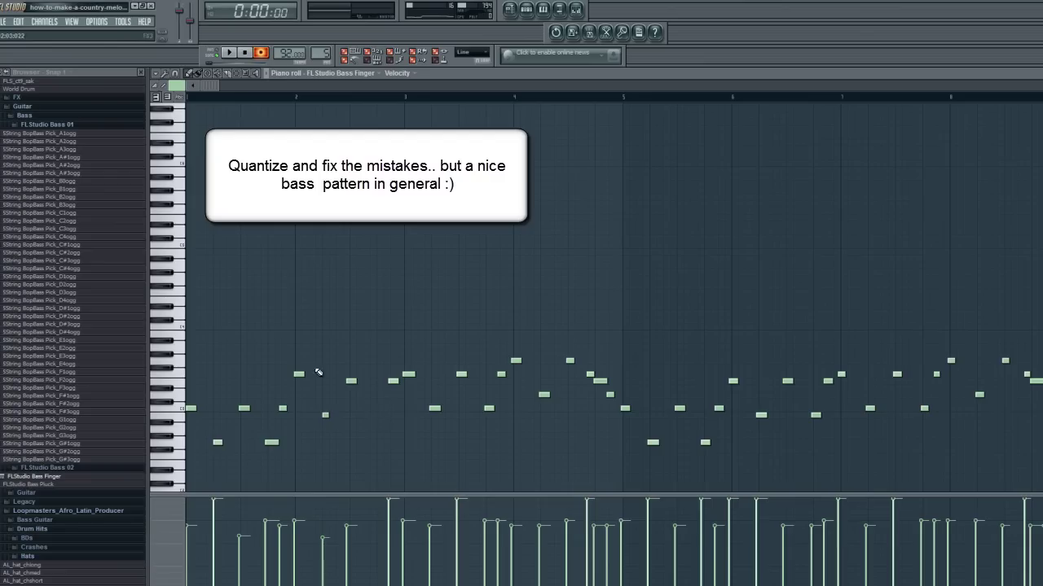
{"action": "left_click", "coordinate": [180, 408]}
{"action": "left_click", "coordinate": [179, 444]}
{"action": "left_click", "coordinate": [179, 410]}
{"action": "double_click", "coordinate": [299, 376]}
{"action": "left_click", "coordinate": [408, 461]}
{"action": "left_click_drag", "start_coordinate": [298, 381], "coordinate": [299, 381]}
{"action": "left_click", "coordinate": [325, 416]}
{"action": "left_click", "coordinate": [379, 416]}
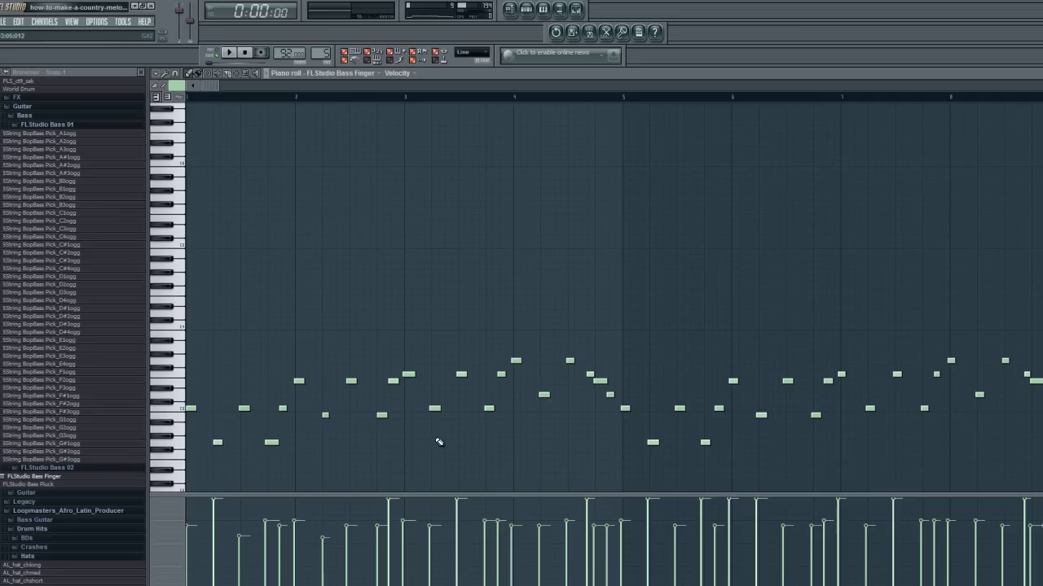
Step: Quantize all the recorded bass notes and transpose them one octave down
{"action": "key", "text": "ctrl+a"}
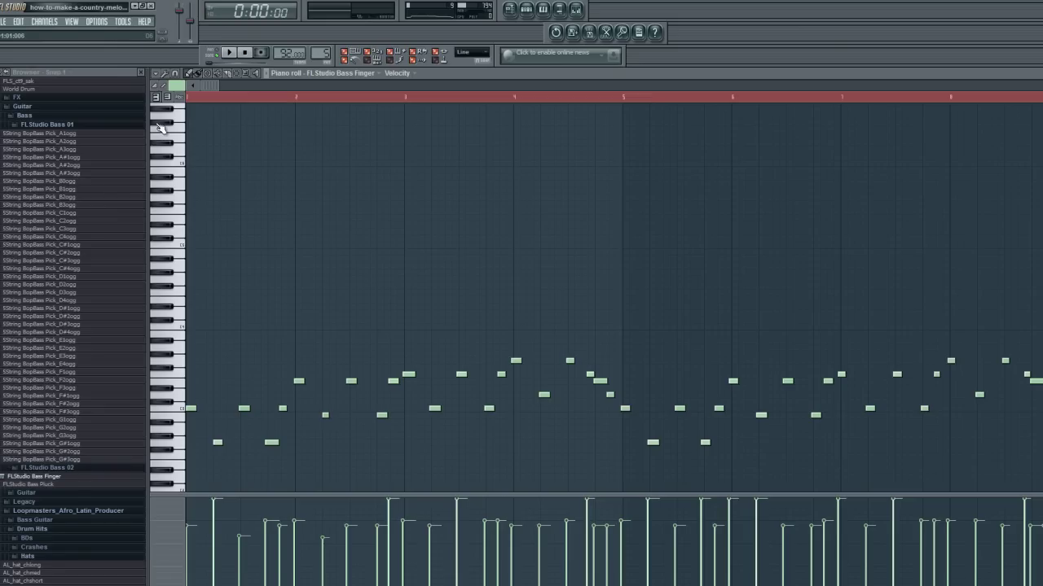
{"action": "left_click", "coordinate": [159, 74]}
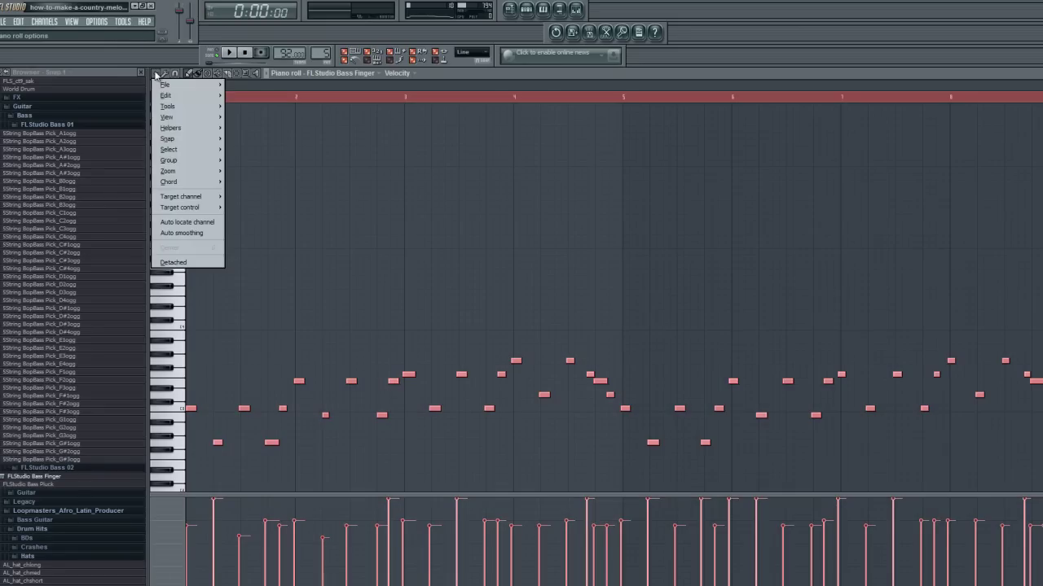
{"action": "mouse_move", "coordinate": [187, 106]}
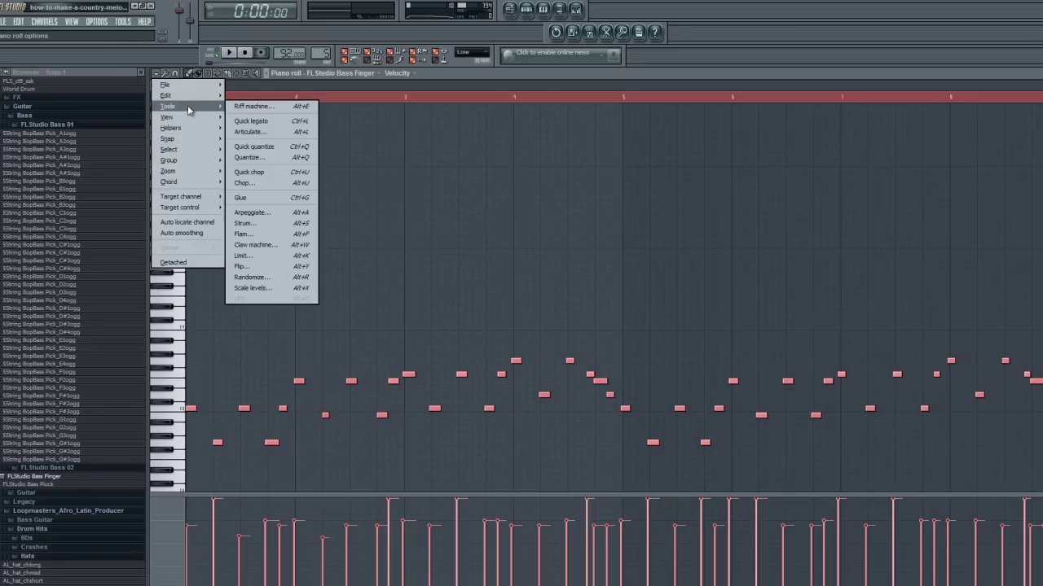
{"action": "left_click", "coordinate": [283, 158]}
{"action": "left_click", "coordinate": [576, 365]}
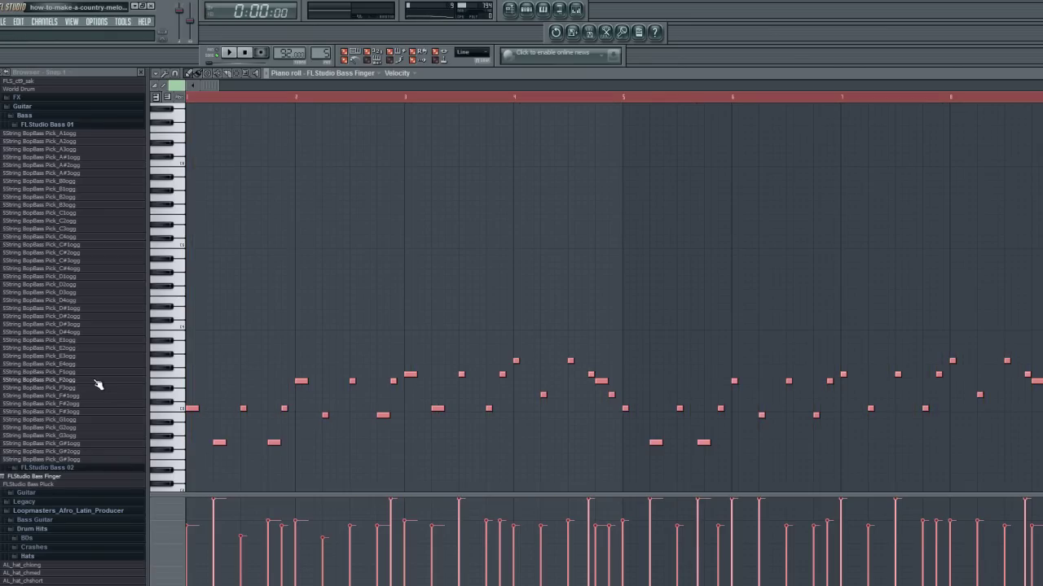
{"action": "scroll", "coordinate": [182, 359], "scroll_direction": "down", "scroll_amount": 5}
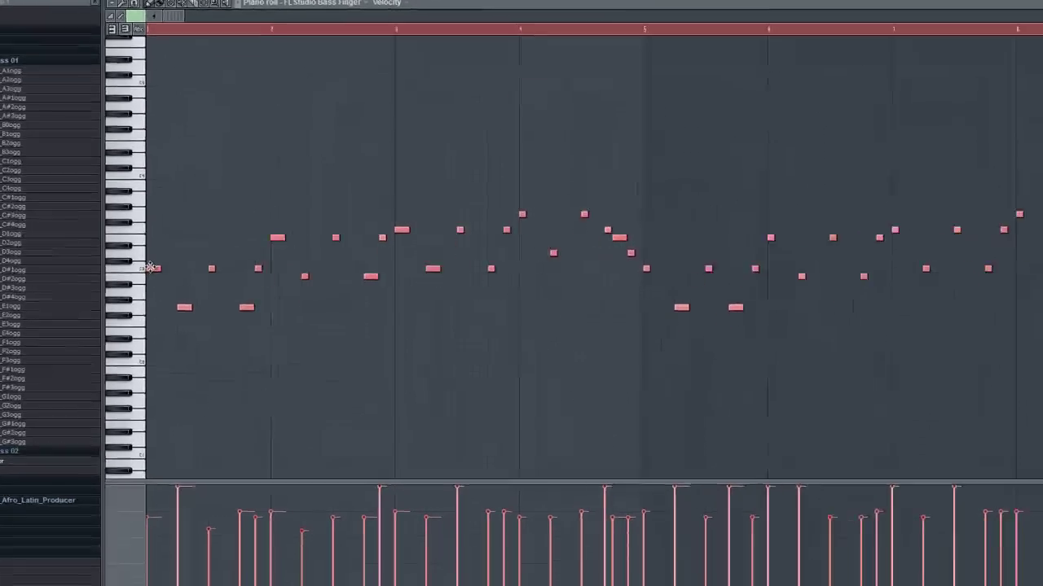
{"action": "key", "text": "shift+Down"}
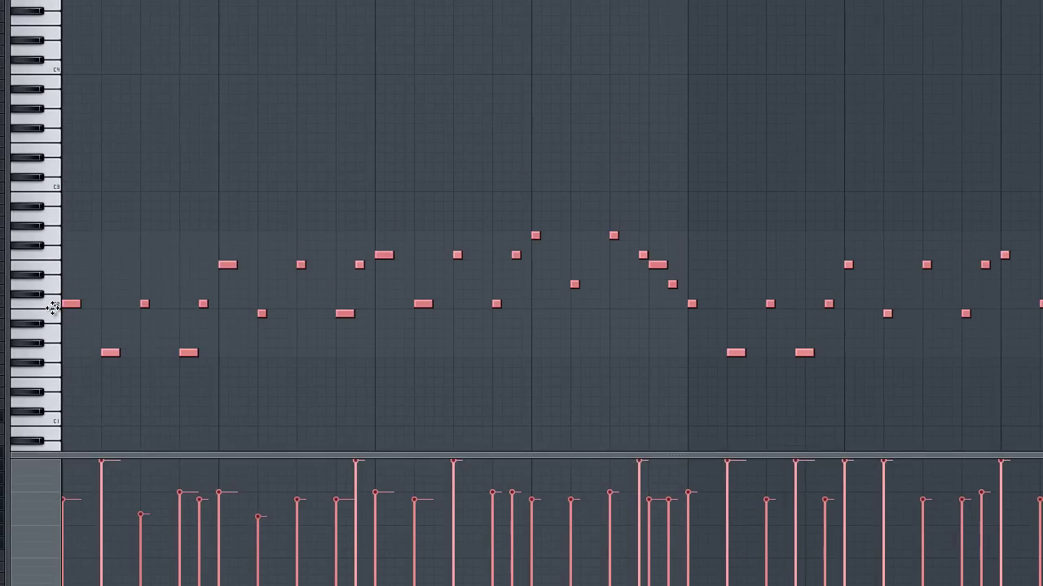
Step: Play the bass line and lengthen the two short C2 notes in bar 1 and the opening note of bar 2
{"action": "key", "text": "space"}
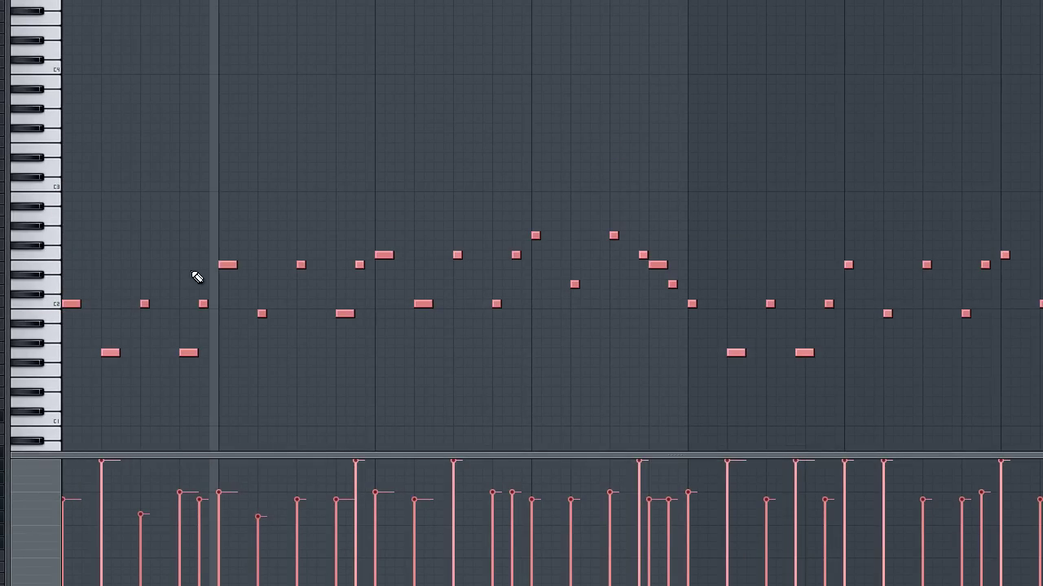
{"action": "key", "text": "ctrl+d"}
{"action": "left_click_drag", "start_coordinate": [147, 303], "coordinate": [216, 300]}
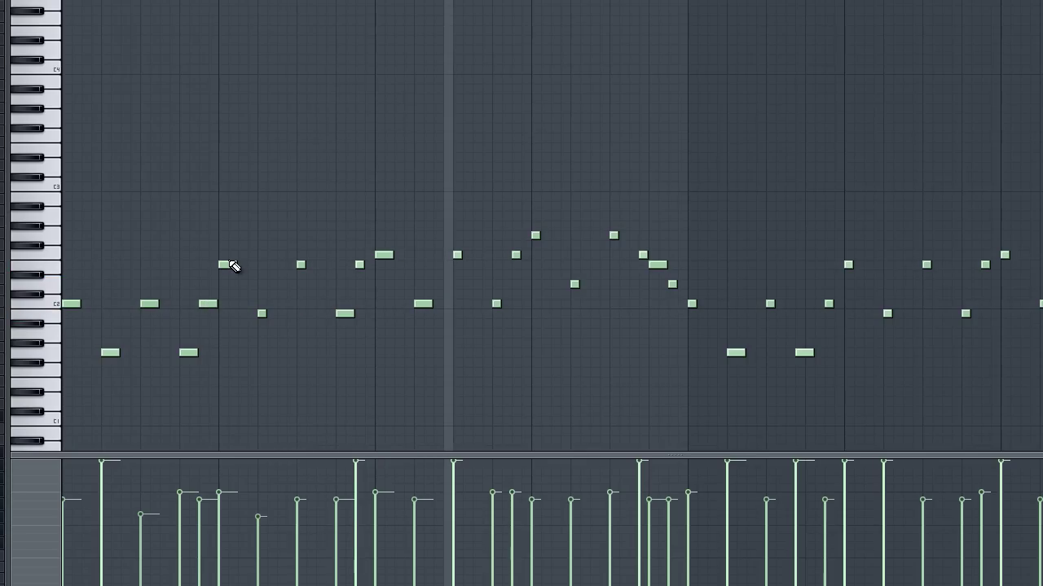
{"action": "left_click_drag", "start_coordinate": [231, 265], "coordinate": [238, 266]}
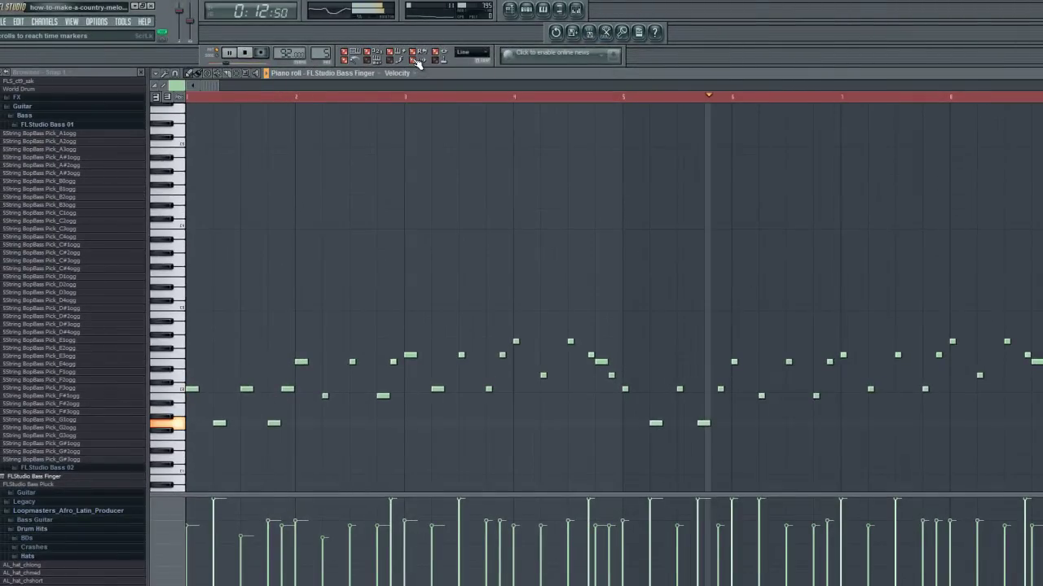
Step: Move the second low bass note of bar 5 slightly later and shift bar 15's opening note onto the bar line
{"action": "key", "text": "space"}
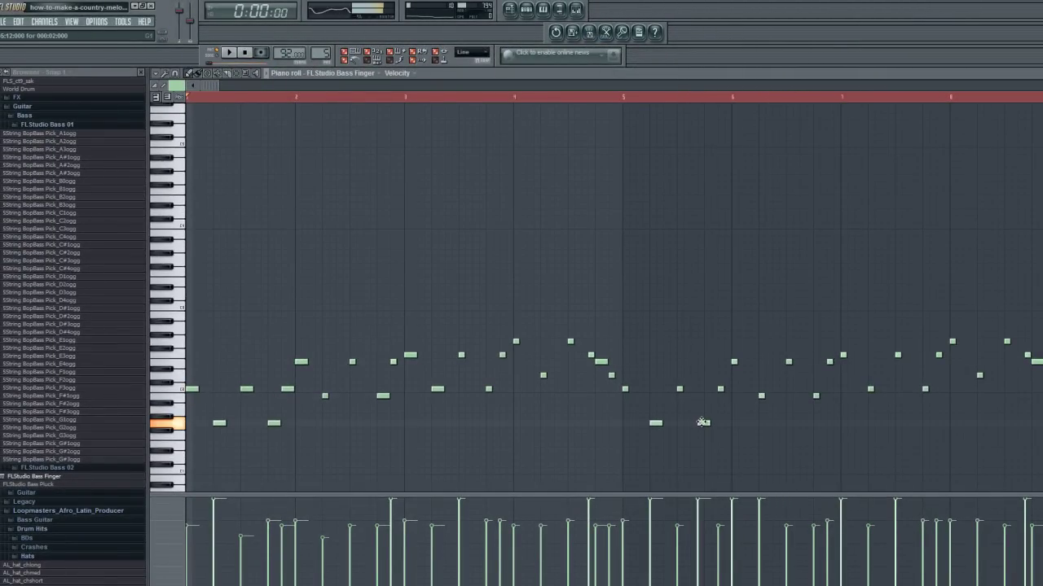
{"action": "left_click", "coordinate": [228, 54]}
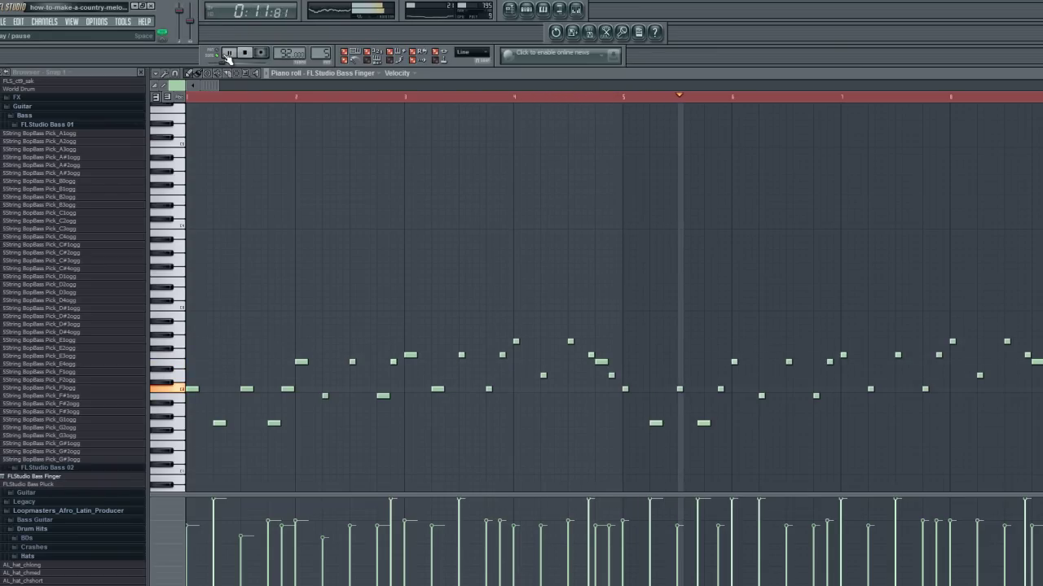
{"action": "key", "text": "space"}
{"action": "left_click_drag", "start_coordinate": [701, 423], "coordinate": [705, 423]}
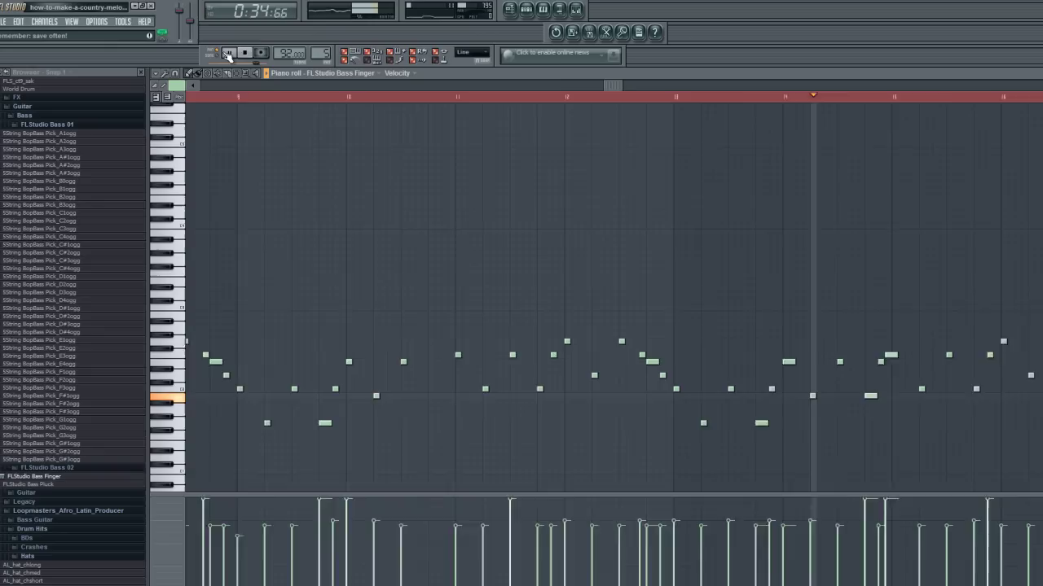
{"action": "left_click", "coordinate": [228, 52]}
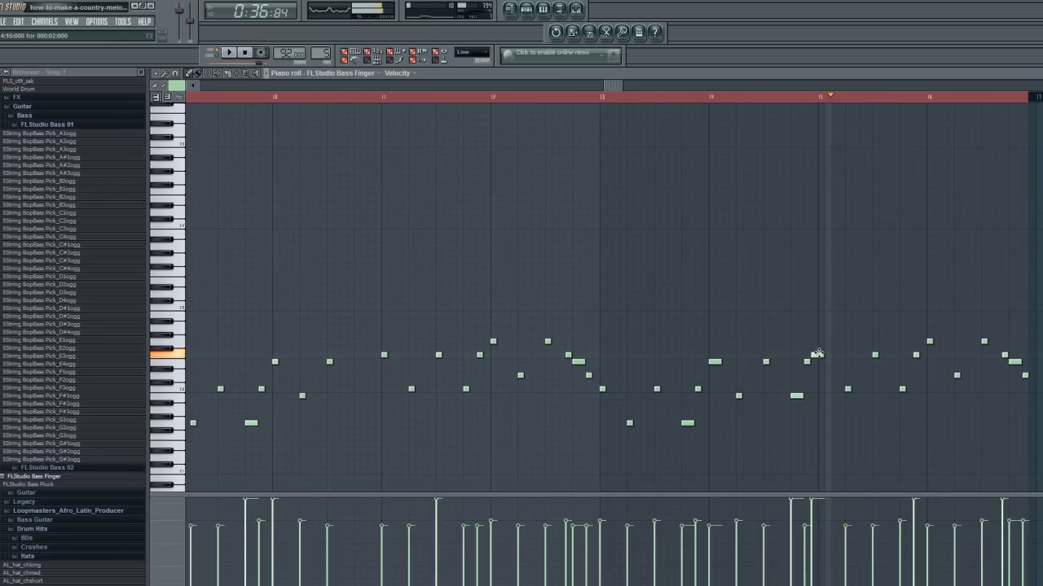
{"action": "left_click_drag", "start_coordinate": [817, 353], "coordinate": [825, 356]}
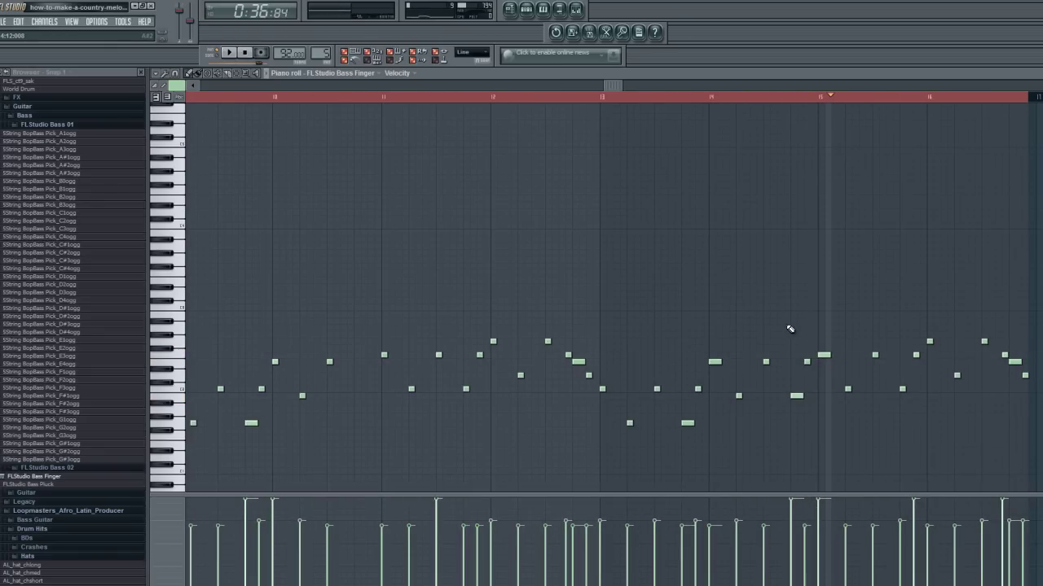
Step: Lower the velocities of the loudest bass notes throughout the 16-bar pattern
{"action": "left_click", "coordinate": [629, 97]}
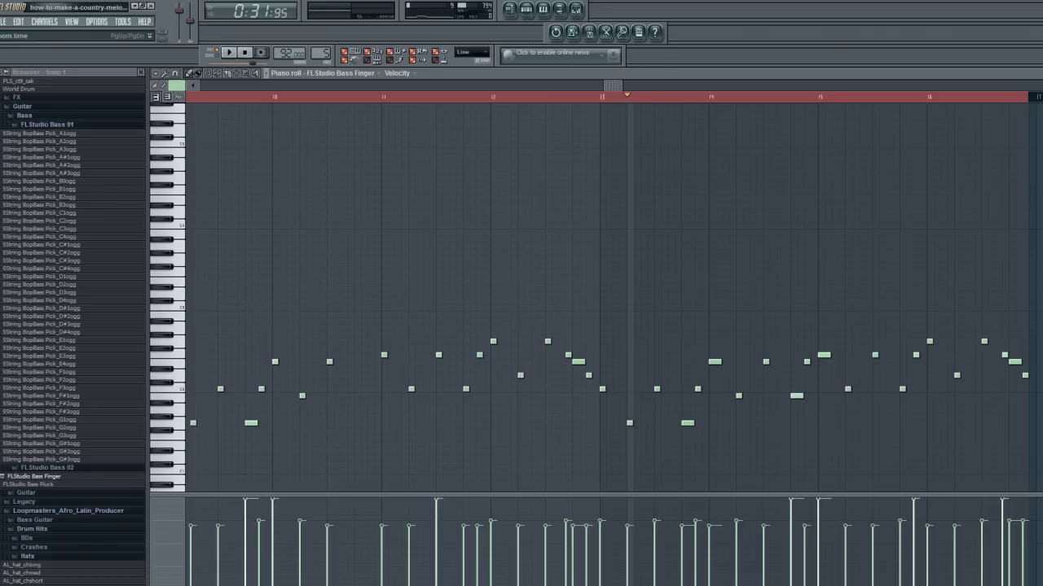
{"action": "left_click_drag", "start_coordinate": [1039, 86], "coordinate": [1039, 100]}
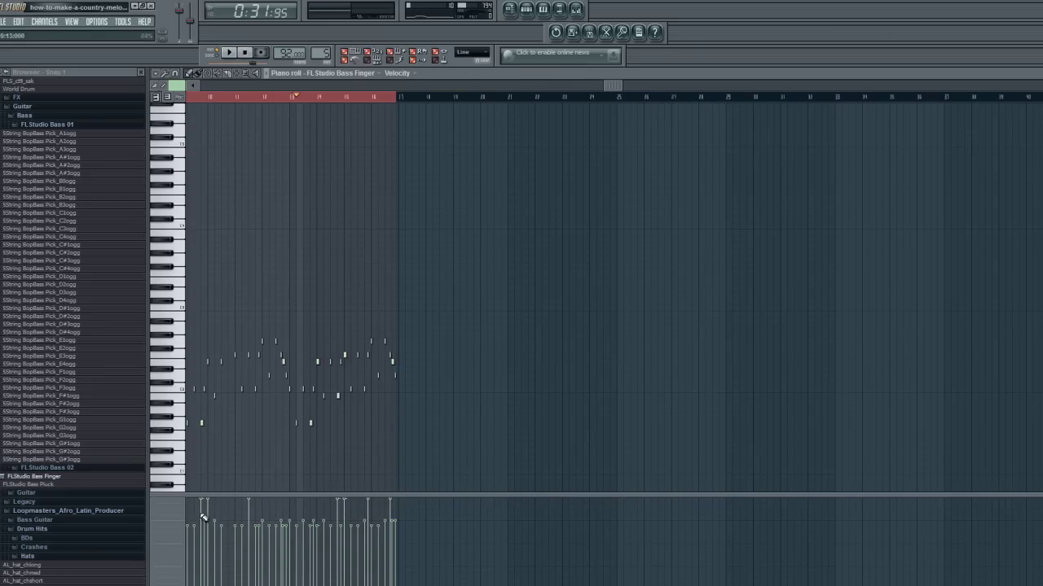
{"action": "left_click_drag", "start_coordinate": [605, 103], "coordinate": [49, 82]}
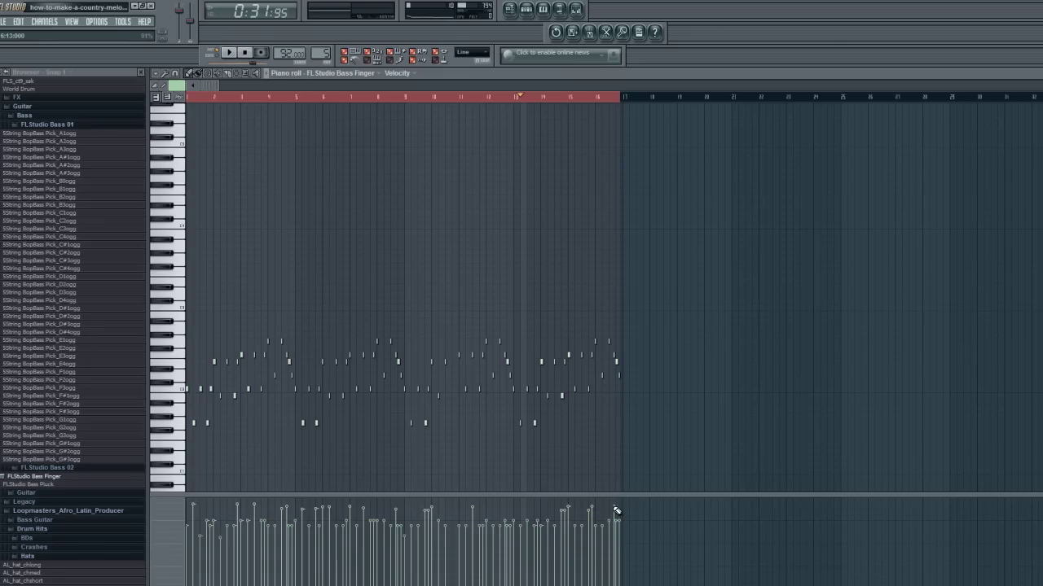
Step: Trim the TimeLine blocks in the playlist to end at bar 17 and play the song with the Organ Arrange pattern selected
{"action": "left_click", "coordinate": [217, 55]}
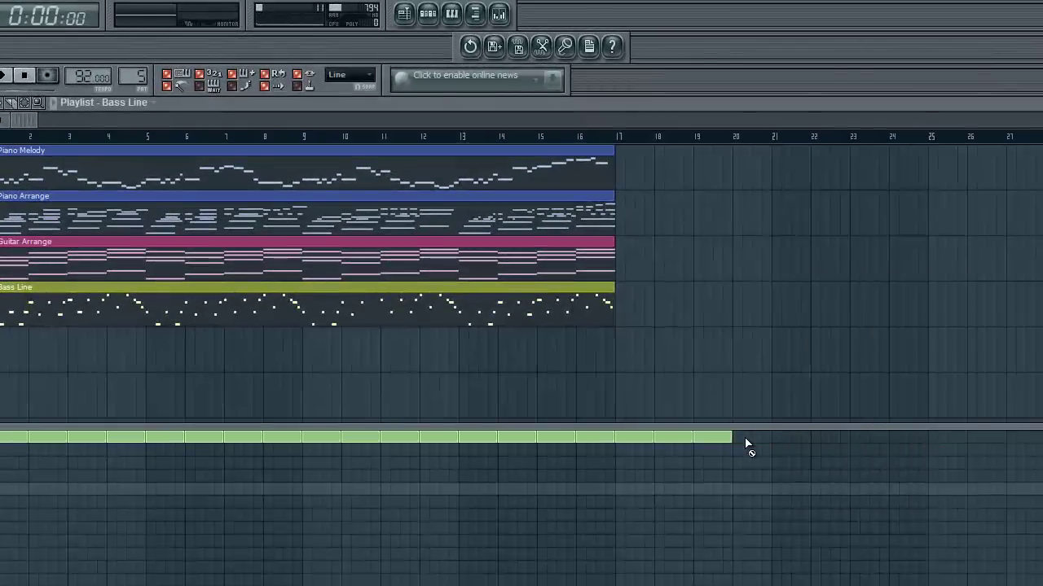
{"action": "left_click_drag", "start_coordinate": [744, 438], "coordinate": [646, 442]}
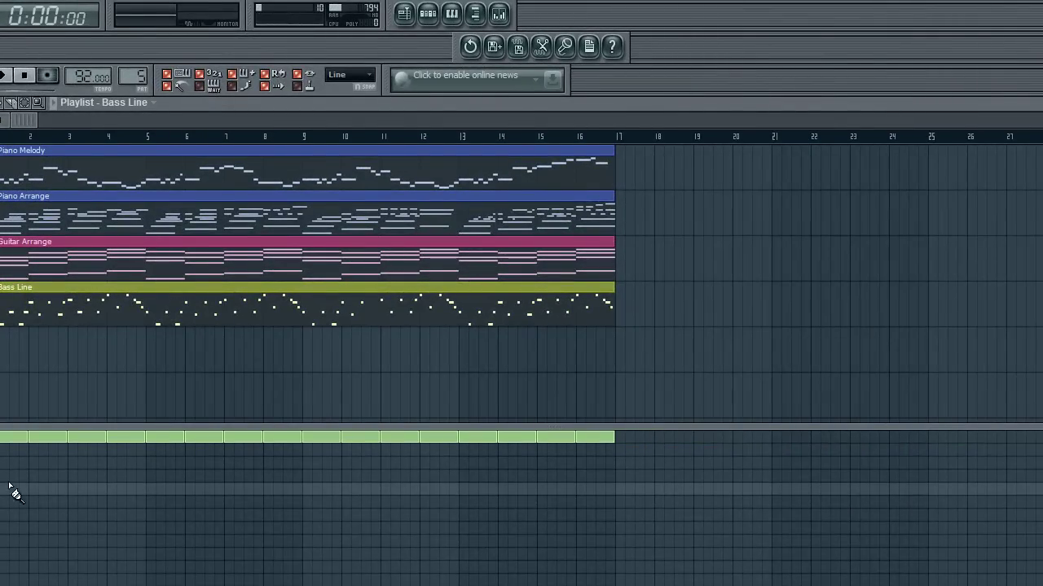
{"action": "key", "text": "KP_Add"}
{"action": "left_click", "coordinate": [5, 77]}
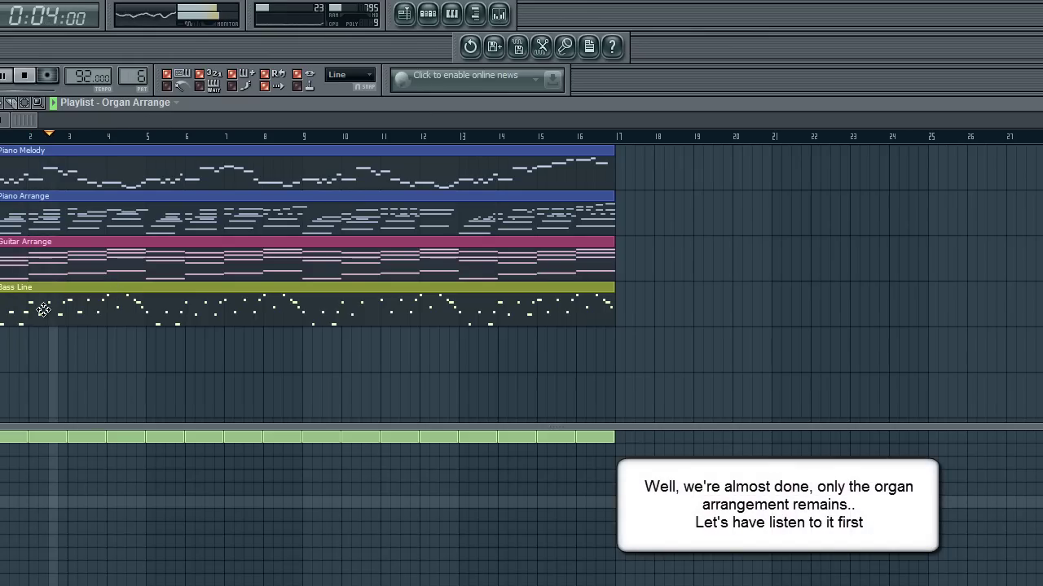
Step: Open the FLStudio Bass Finger channel's settings and route the channel to the Deep mixer track
{"action": "left_click", "coordinate": [429, 16]}
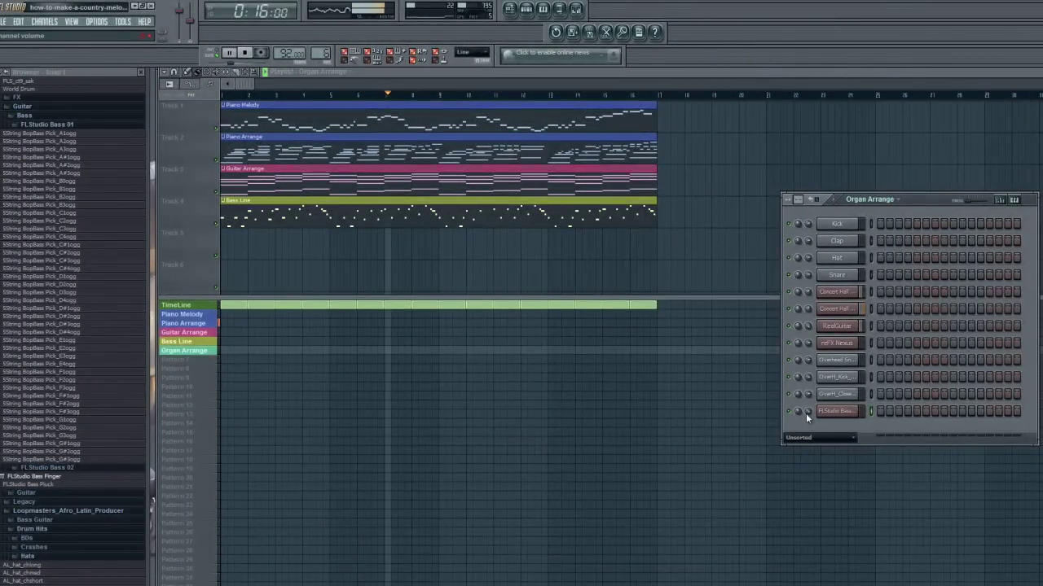
{"action": "right_click", "coordinate": [830, 413]}
{"action": "left_click", "coordinate": [830, 414]}
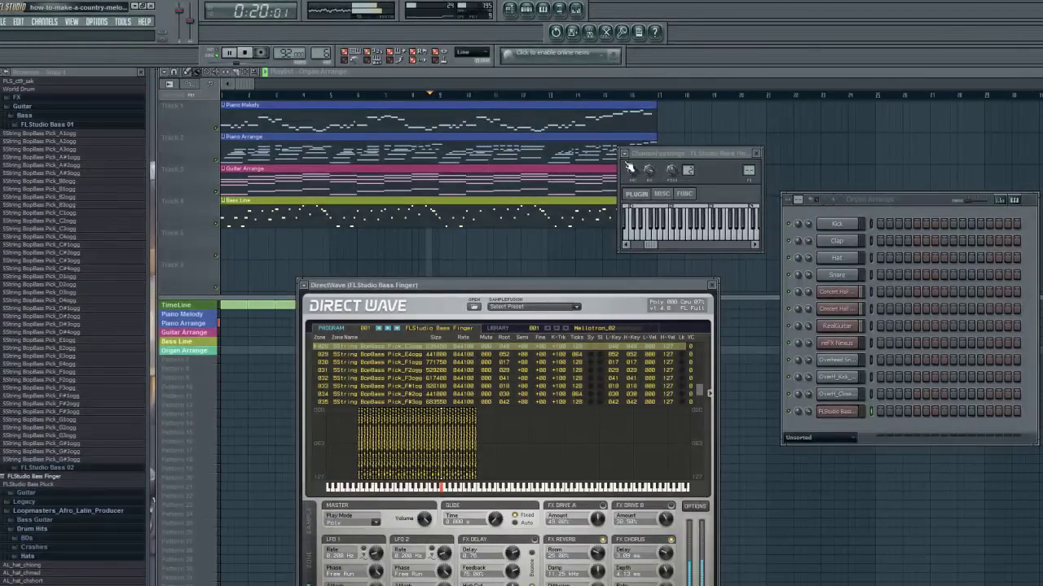
{"action": "left_click", "coordinate": [625, 153]}
{"action": "left_click", "coordinate": [641, 178]}
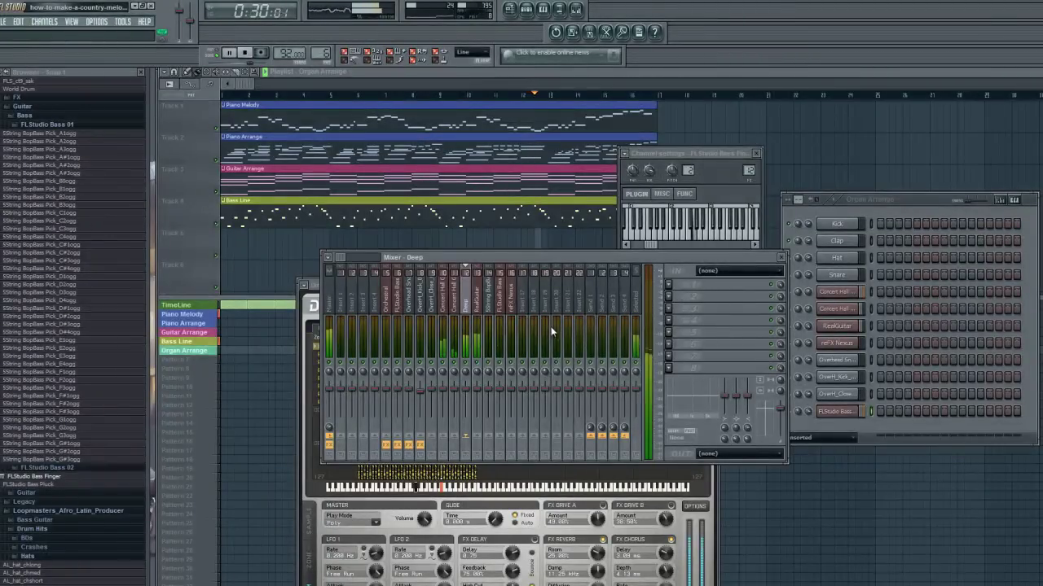
Step: Rename the Deep mixer track as FLStudio Bass and close the mixer and DirectWave windows
{"action": "right_click", "coordinate": [469, 311]}
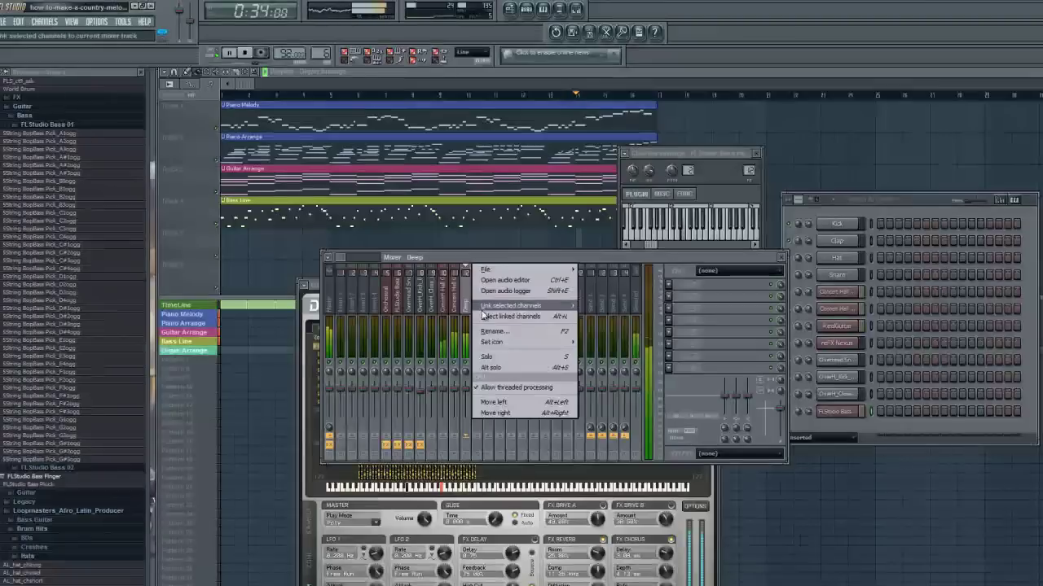
{"action": "left_click", "coordinate": [493, 330]}
{"action": "type", "text": "FL Studio Bass"}
{"action": "key", "text": "Return"}
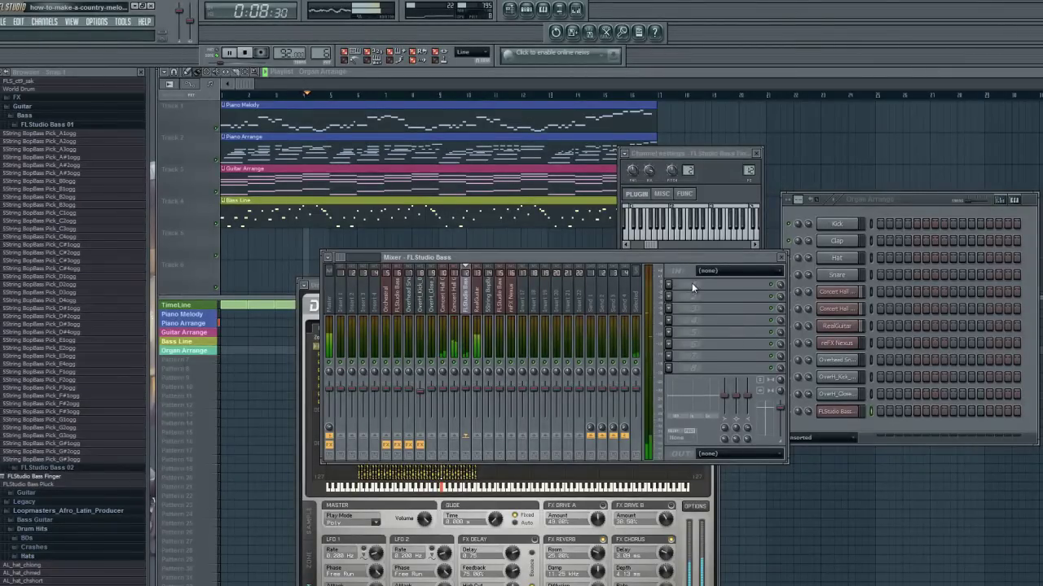
{"action": "left_click", "coordinate": [780, 258]}
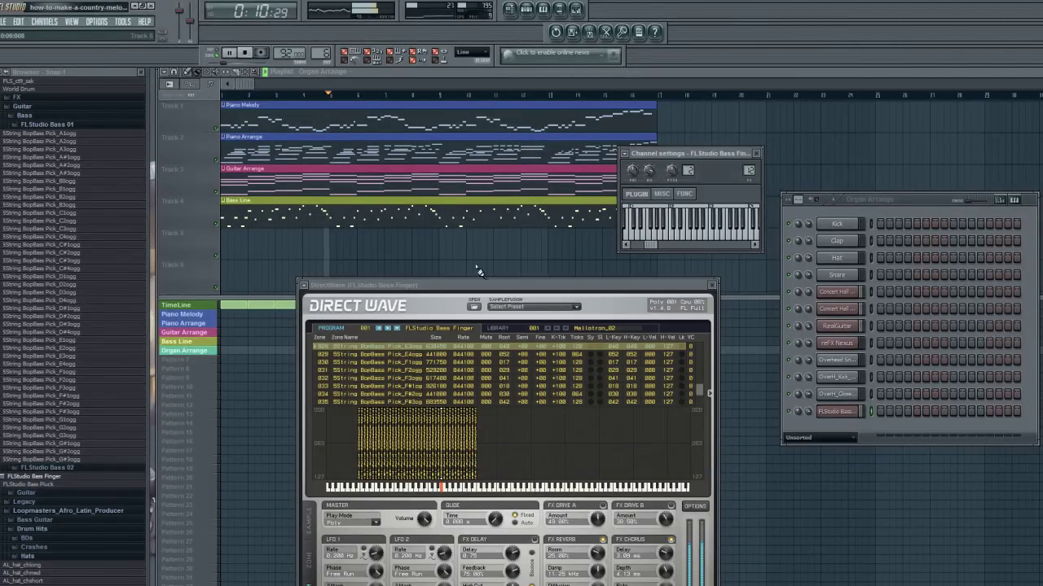
{"action": "left_click", "coordinate": [712, 285]}
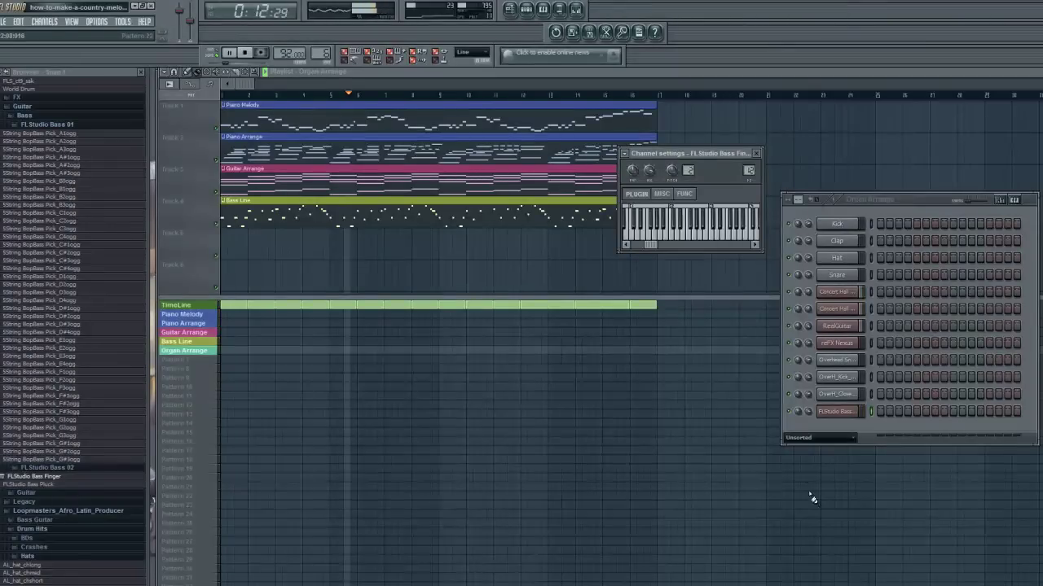
Step: Stop playback and open the reFX Nexus channel's piano roll in the Organ Arrange pattern
{"action": "left_click", "coordinate": [869, 343]}
{"action": "left_click", "coordinate": [191, 353]}
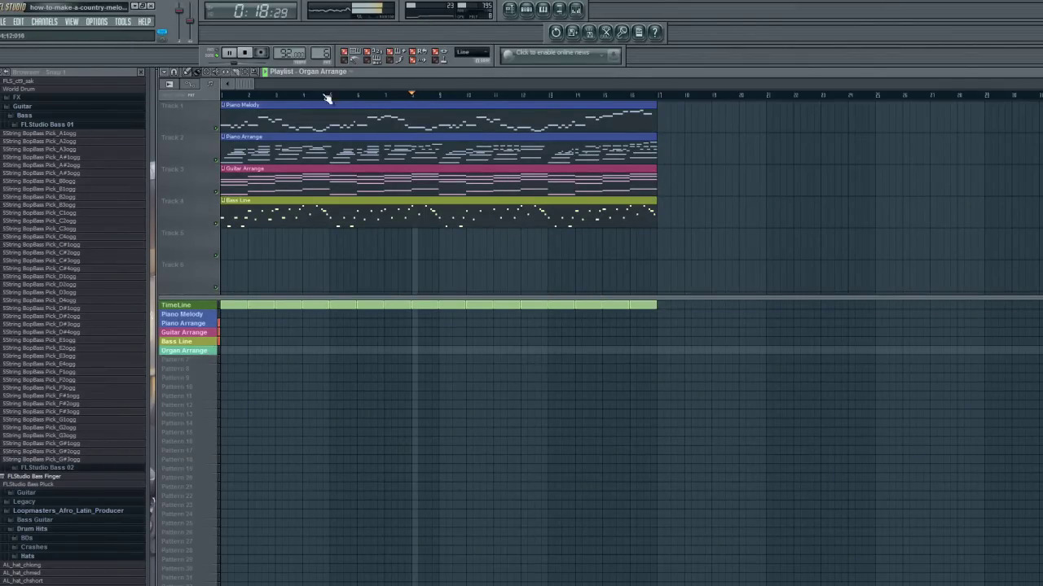
{"action": "left_click", "coordinate": [525, 10]}
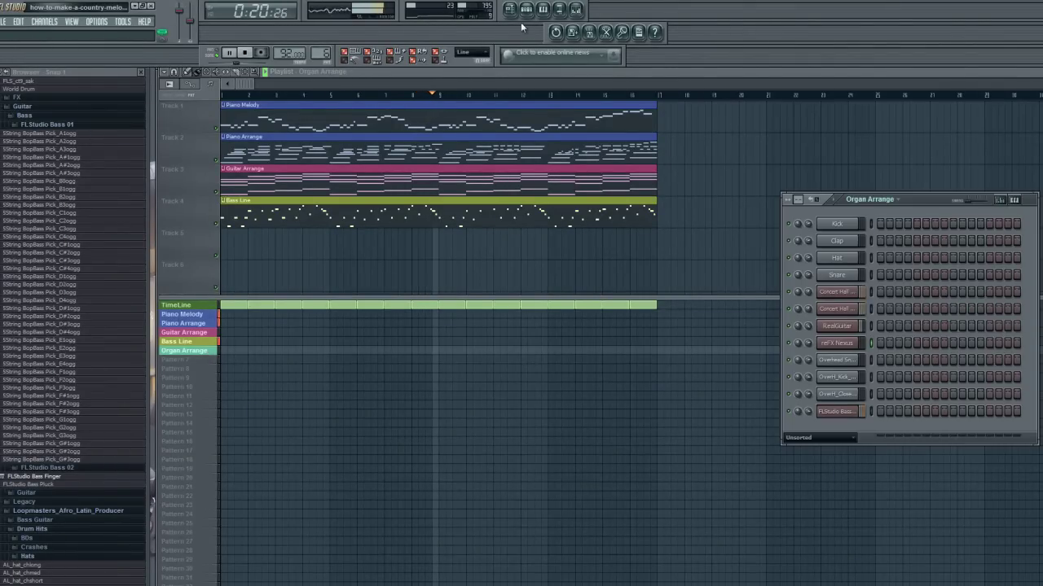
{"action": "left_click", "coordinate": [246, 53]}
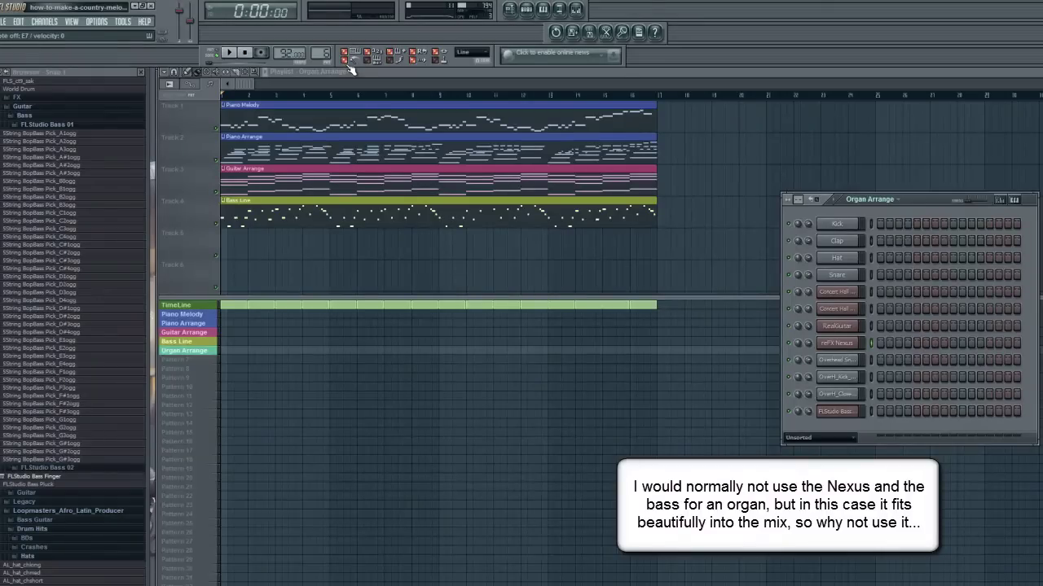
{"action": "left_click", "coordinate": [529, 11]}
{"action": "left_click", "coordinate": [529, 11]}
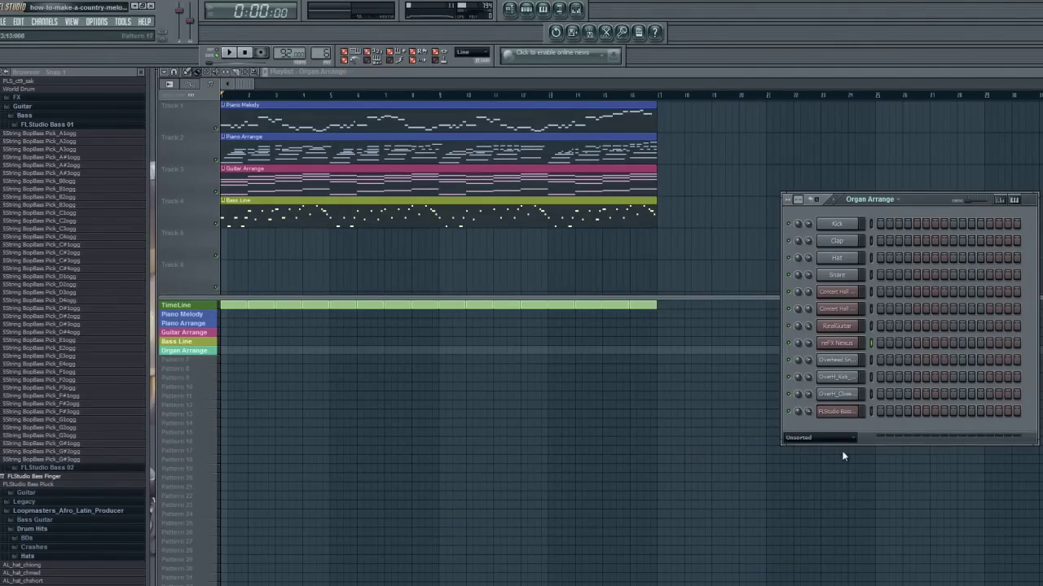
{"action": "right_click", "coordinate": [845, 346]}
{"action": "left_click", "coordinate": [883, 343]}
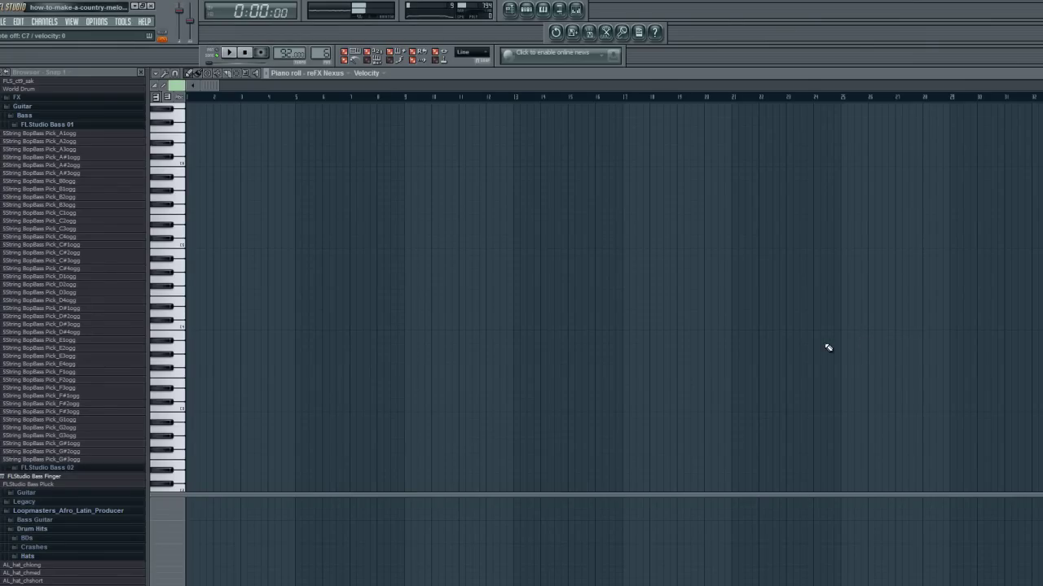
{"action": "scroll", "coordinate": [828, 348], "scroll_direction": "up", "scroll_amount": 5}
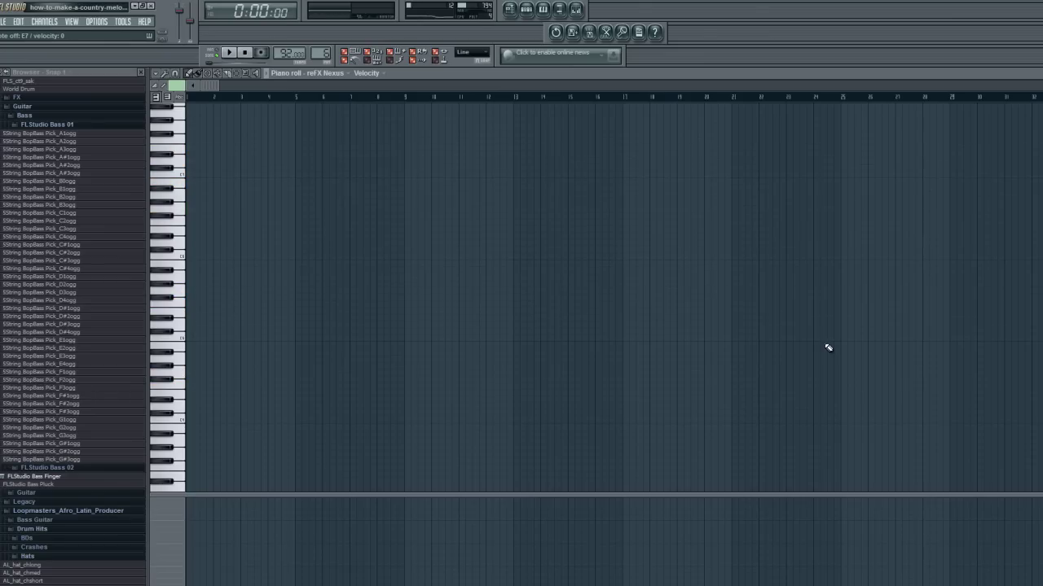
Step: Record four bars of sustained organ chords on the reFX Nexus channel and stop the recording
{"action": "left_click", "coordinate": [262, 53]}
{"action": "left_click", "coordinate": [565, 405]}
{"action": "key", "text": "space"}
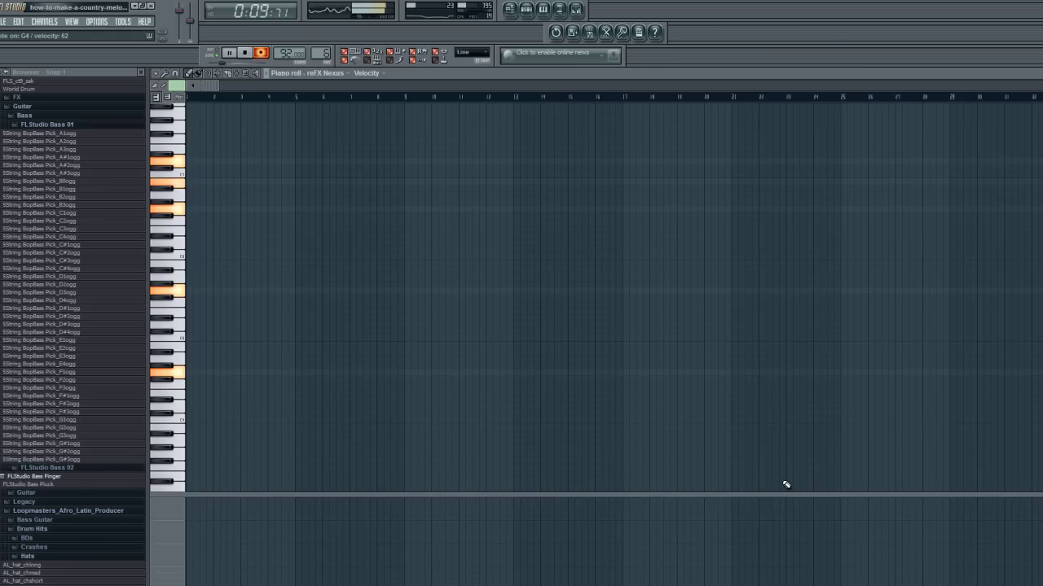
{"action": "key", "text": "space"}
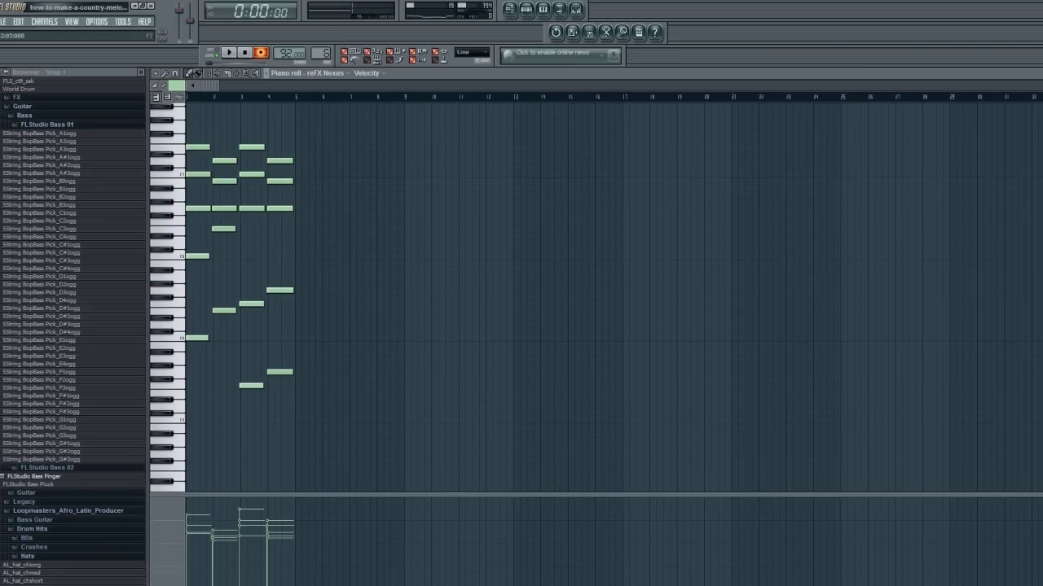
Step: Quantize the four bars of recorded organ chords
{"action": "key", "text": "Page_Up"}
{"action": "key", "text": "Page_Up"}
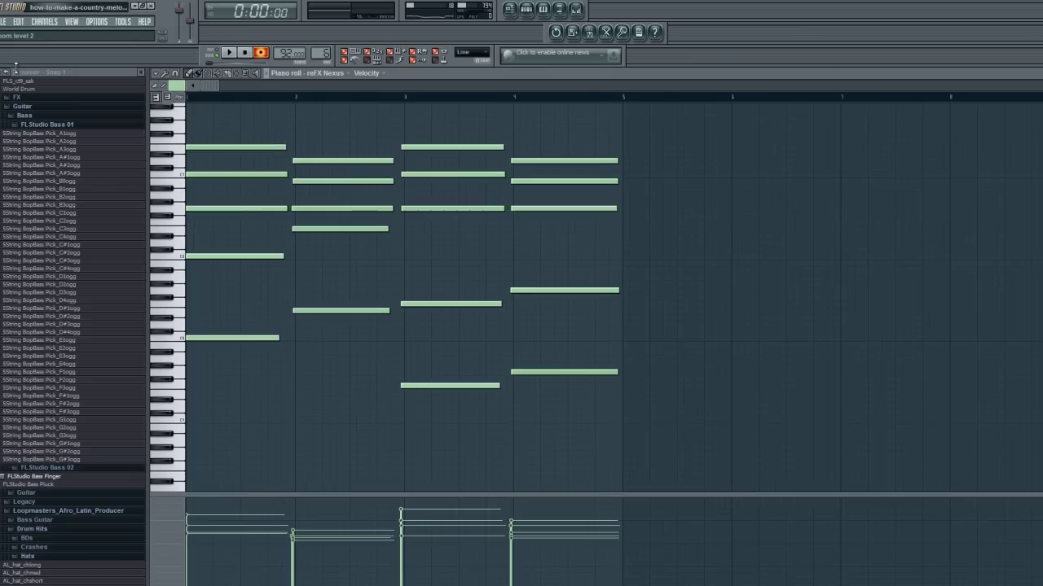
{"action": "left_click", "coordinate": [156, 73]}
{"action": "mouse_move", "coordinate": [171, 100]}
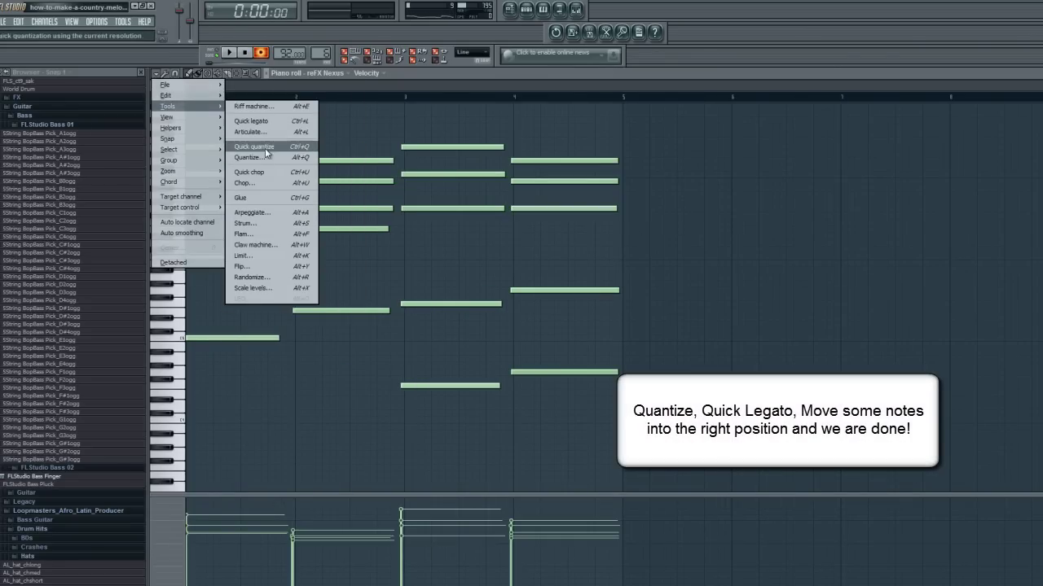
{"action": "left_click", "coordinate": [259, 157]}
{"action": "left_click", "coordinate": [560, 369]}
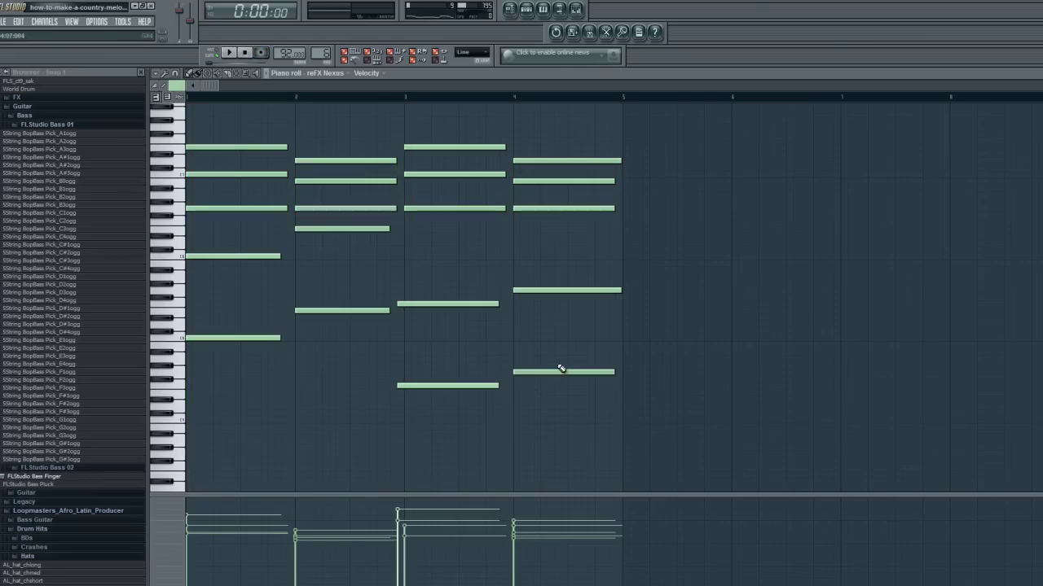
Step: Move the two lowest organ notes of bar 3 onto the start of the bar
{"action": "left_click_drag", "start_coordinate": [442, 386], "coordinate": [448, 386]}
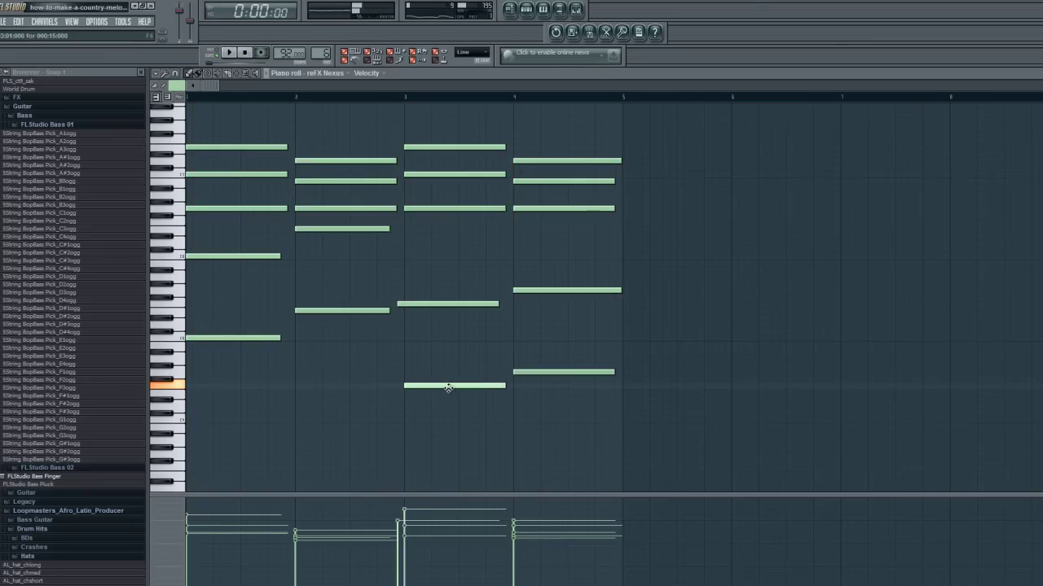
{"action": "left_click", "coordinate": [416, 304]}
{"action": "left_click_drag", "start_coordinate": [416, 303], "coordinate": [424, 304]}
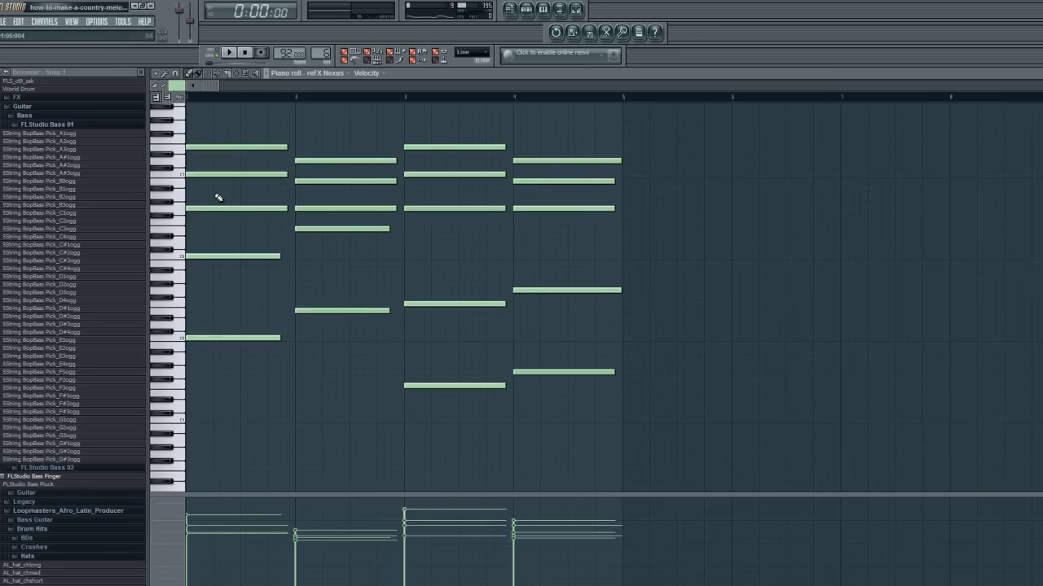
Step: Apply quick legato to all organ notes, extend the short bar 4 notes to the bar's end, and close the piano roll
{"action": "key", "text": "ctrl+a"}
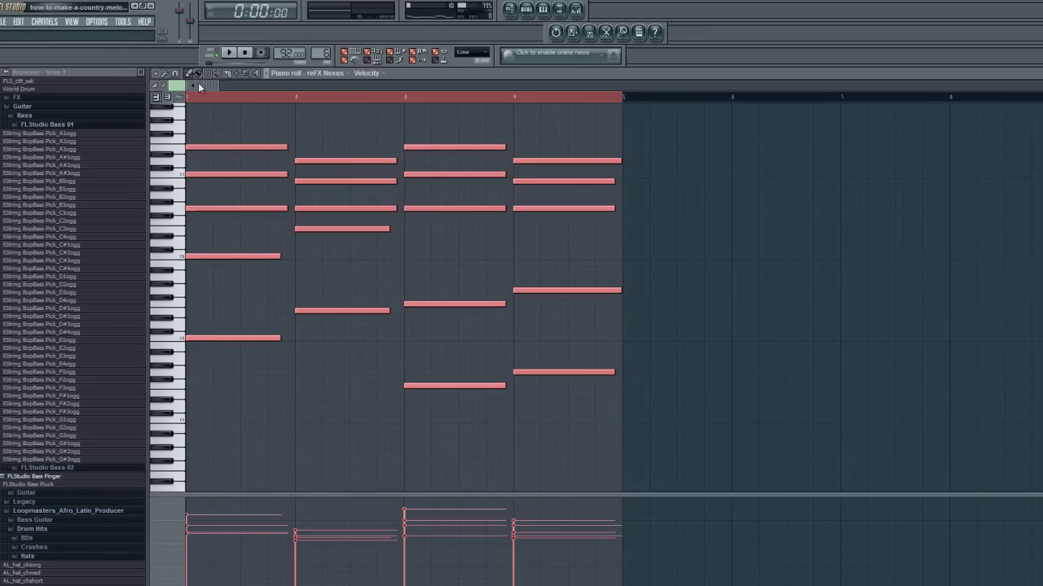
{"action": "left_click", "coordinate": [165, 74]}
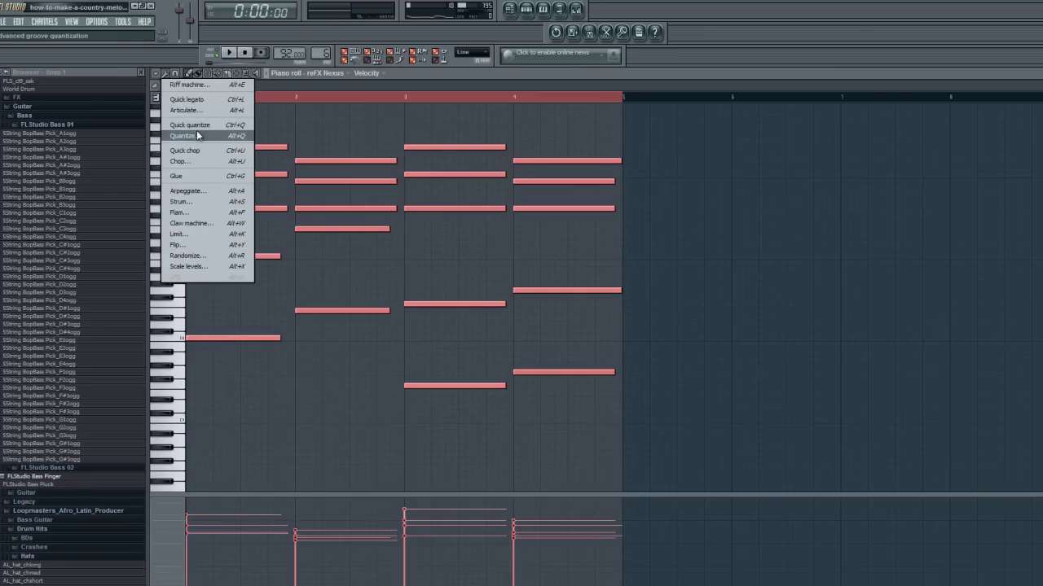
{"action": "left_click", "coordinate": [201, 102]}
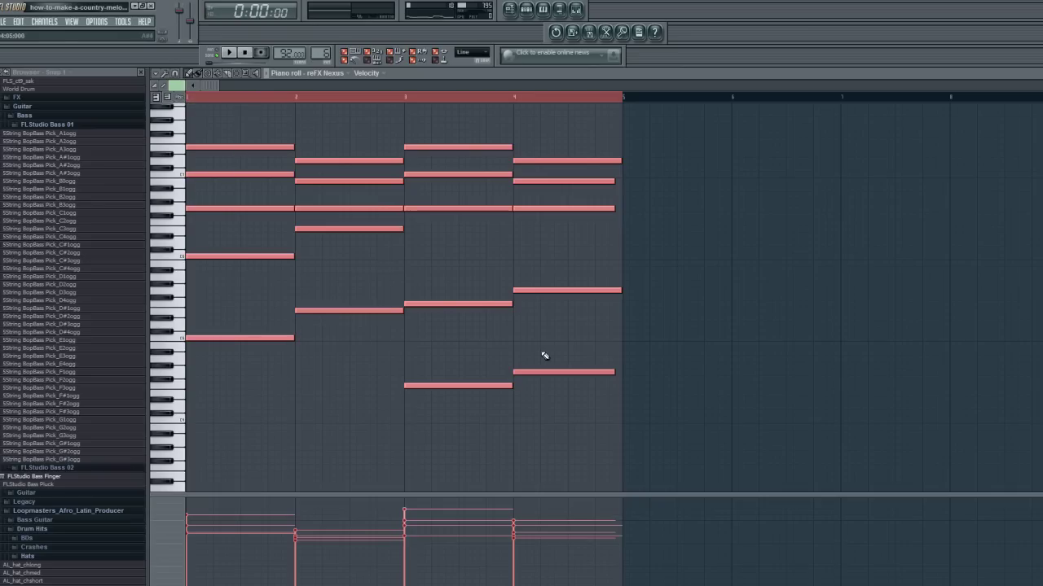
{"action": "left_click", "coordinate": [611, 360], "text": "ctrl"}
{"action": "left_click_drag", "start_coordinate": [614, 374], "coordinate": [619, 375]}
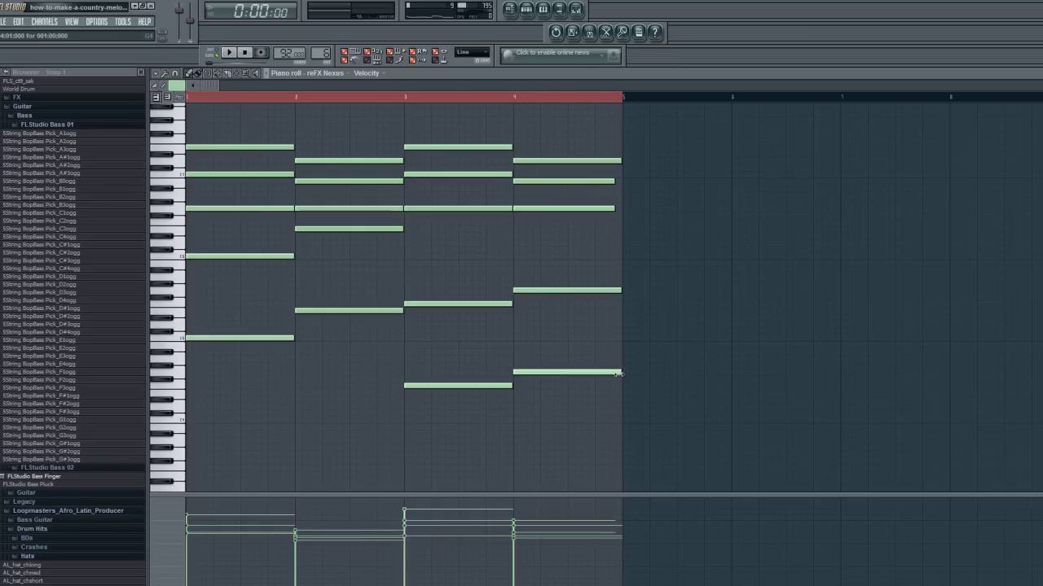
{"action": "left_click_drag", "start_coordinate": [614, 181], "coordinate": [622, 208]}
{"action": "left_click", "coordinate": [1041, 73]}
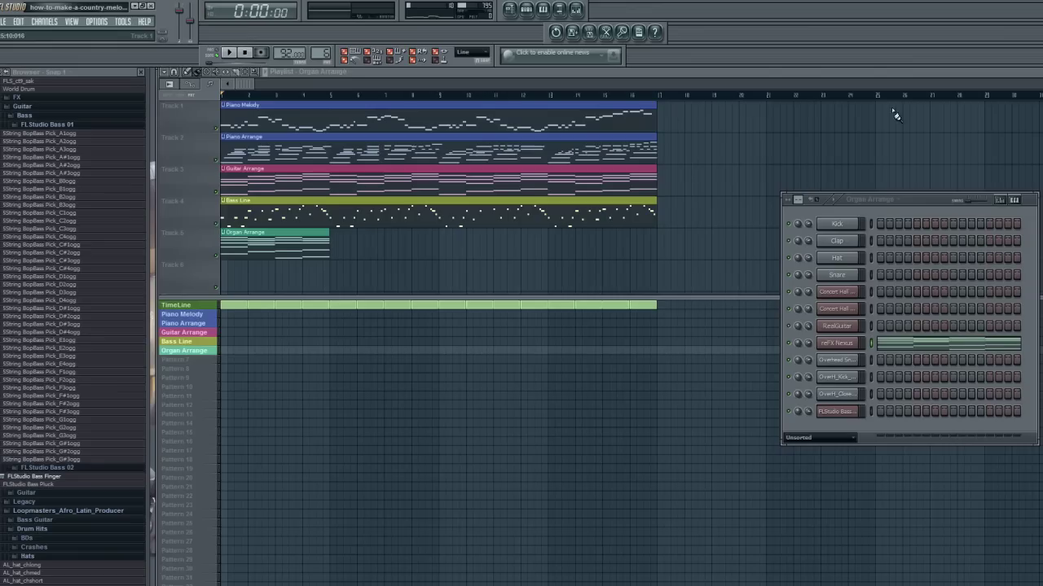
Step: Move the Organ Arrange clip to start at bar 9 and place a second Organ Arrange clip at bar 13
{"action": "left_click_drag", "start_coordinate": [267, 235], "coordinate": [483, 229]}
{"action": "left_click", "coordinate": [555, 242]}
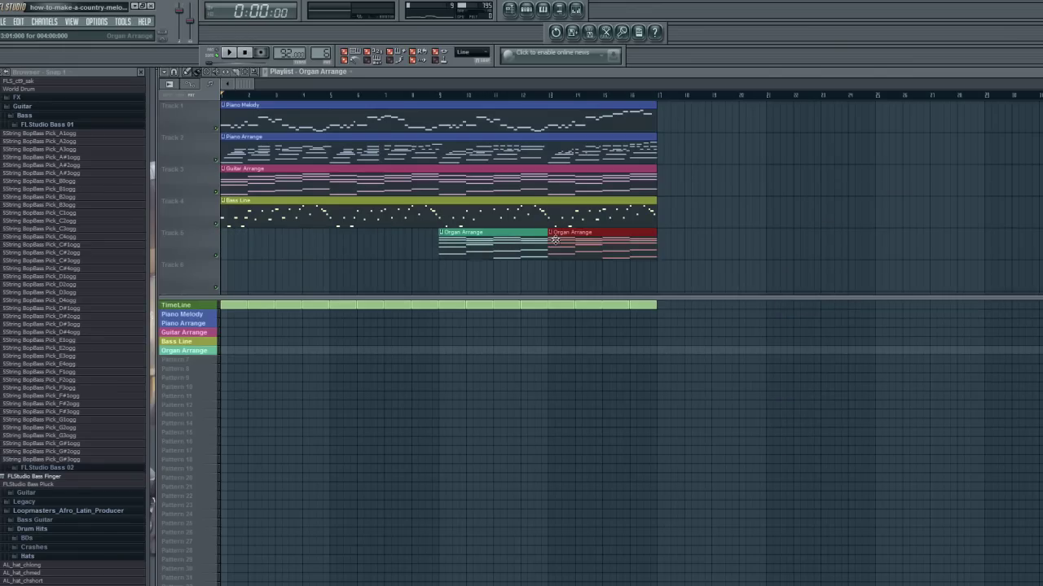
Step: Play the full arrangement from the start and briefly view the mixer levels during playback
{"action": "left_click", "coordinate": [228, 52]}
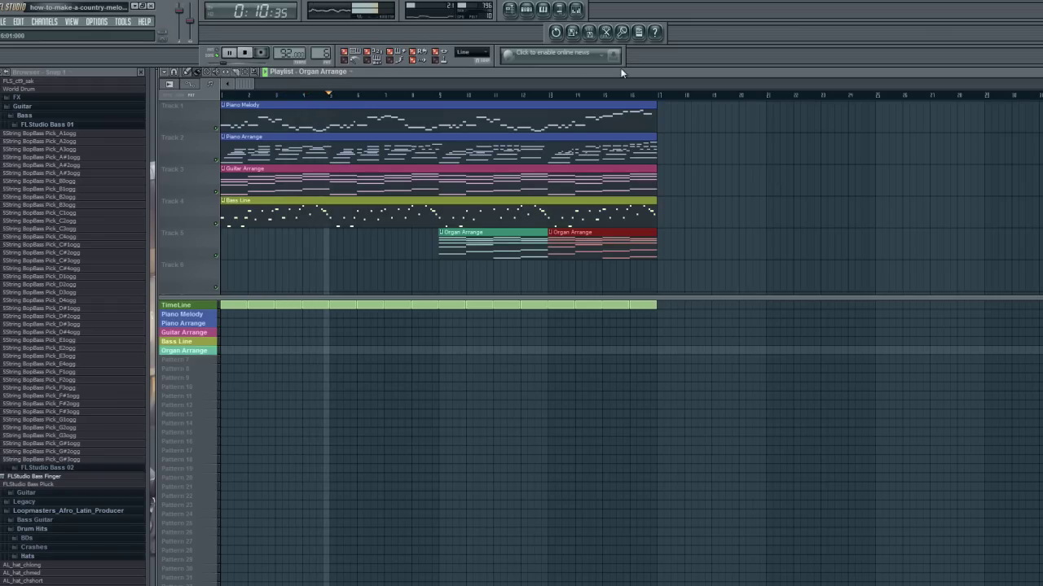
{"action": "left_click", "coordinate": [576, 9]}
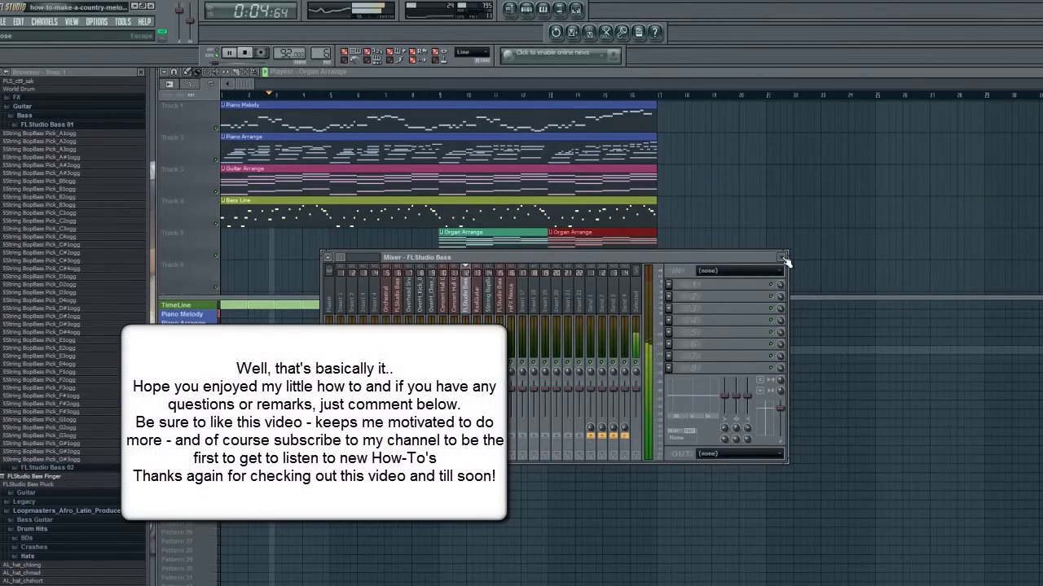
{"action": "left_click", "coordinate": [782, 258]}
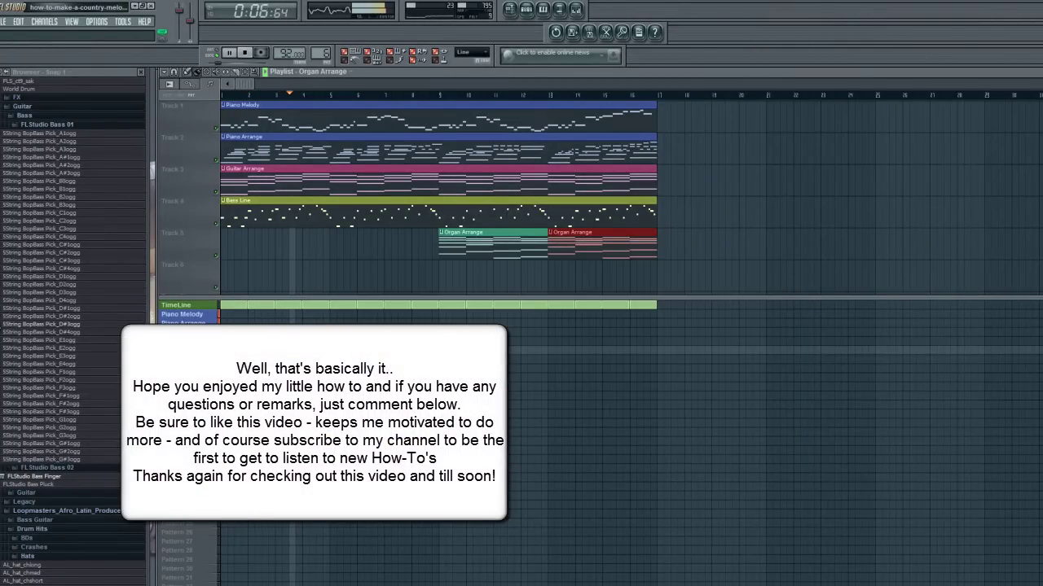